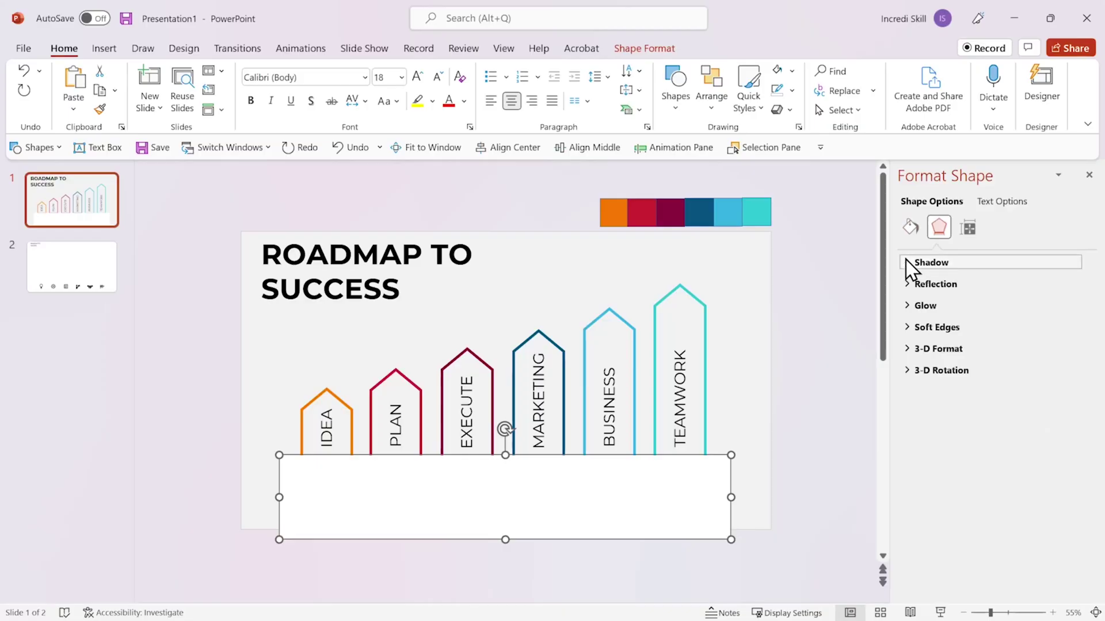
Step: Give the rectangle a shadow colour, then deselect it to reveal background settings
{"action": "left_click", "coordinate": [907, 261]}
{"action": "left_click", "coordinate": [1070, 313]}
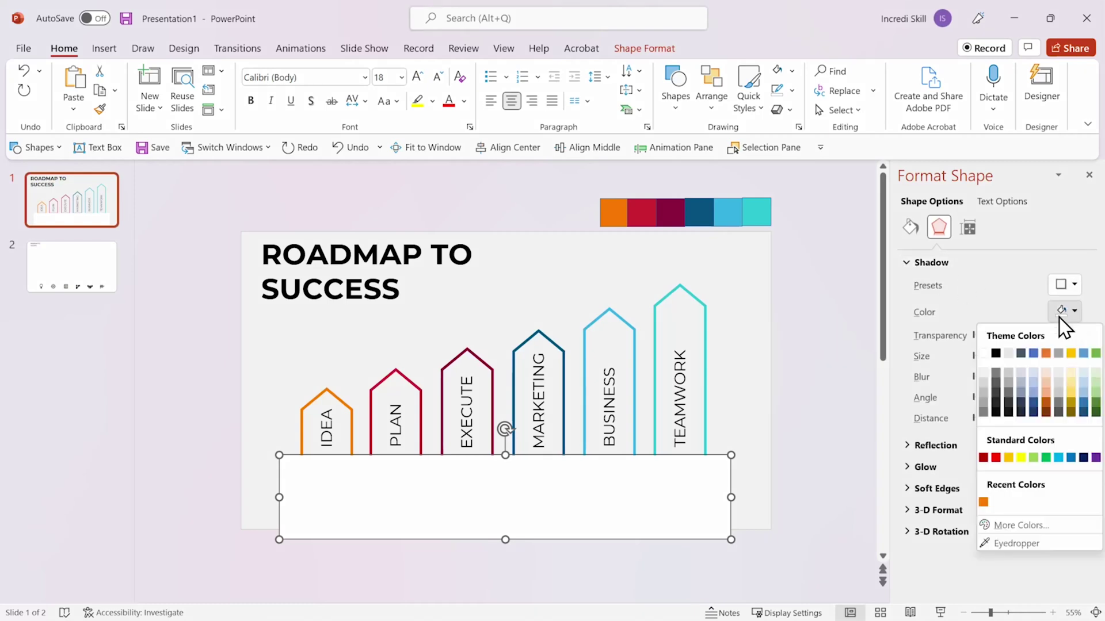
{"action": "left_click", "coordinate": [999, 361]}
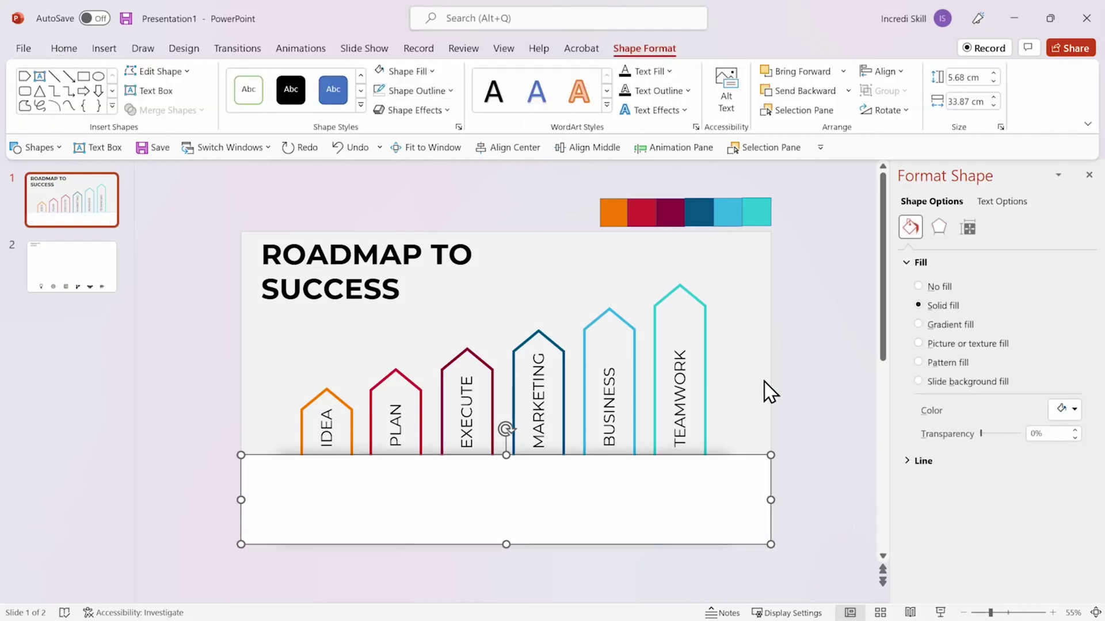
{"action": "left_click", "coordinate": [790, 416]}
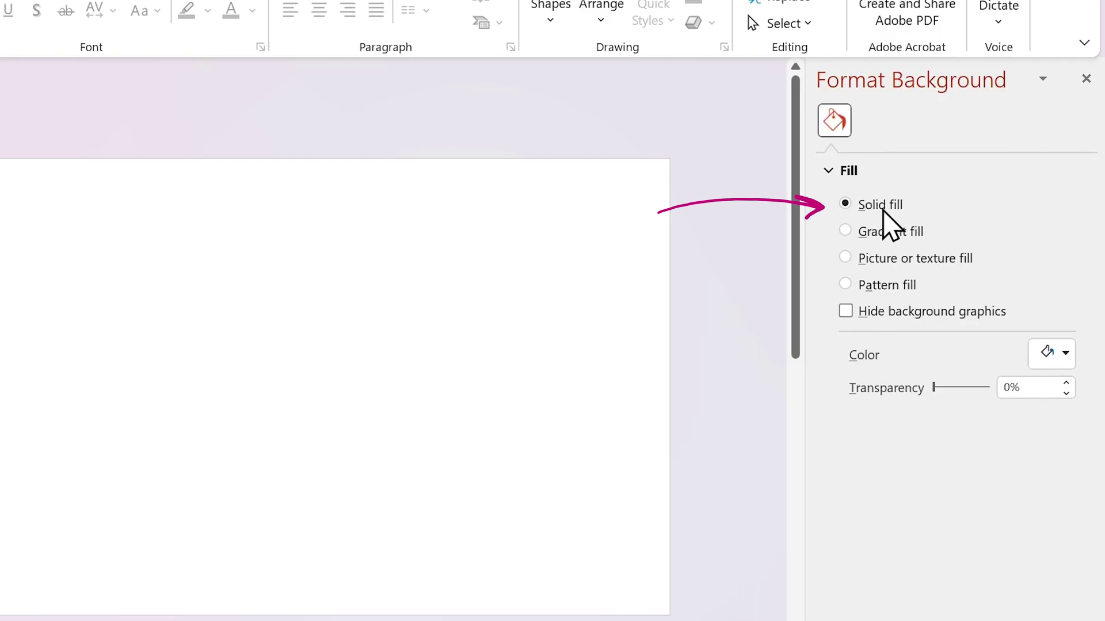
Step: Fill the slide background with White, Background 1, Darker 5%
{"action": "left_click", "coordinate": [1065, 355]}
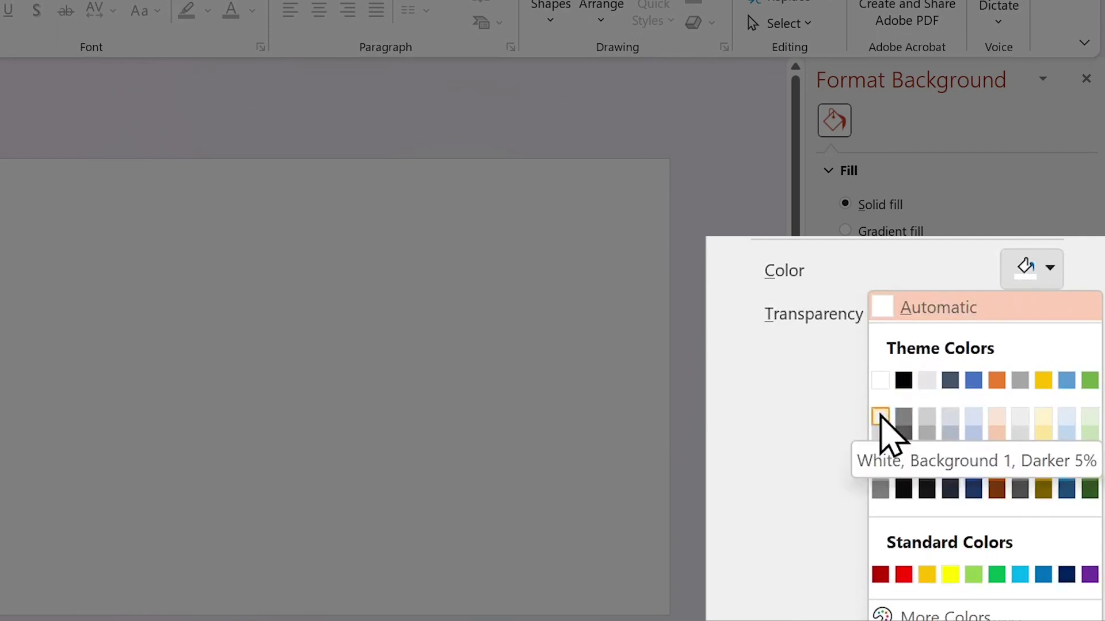
{"action": "left_click", "coordinate": [881, 419]}
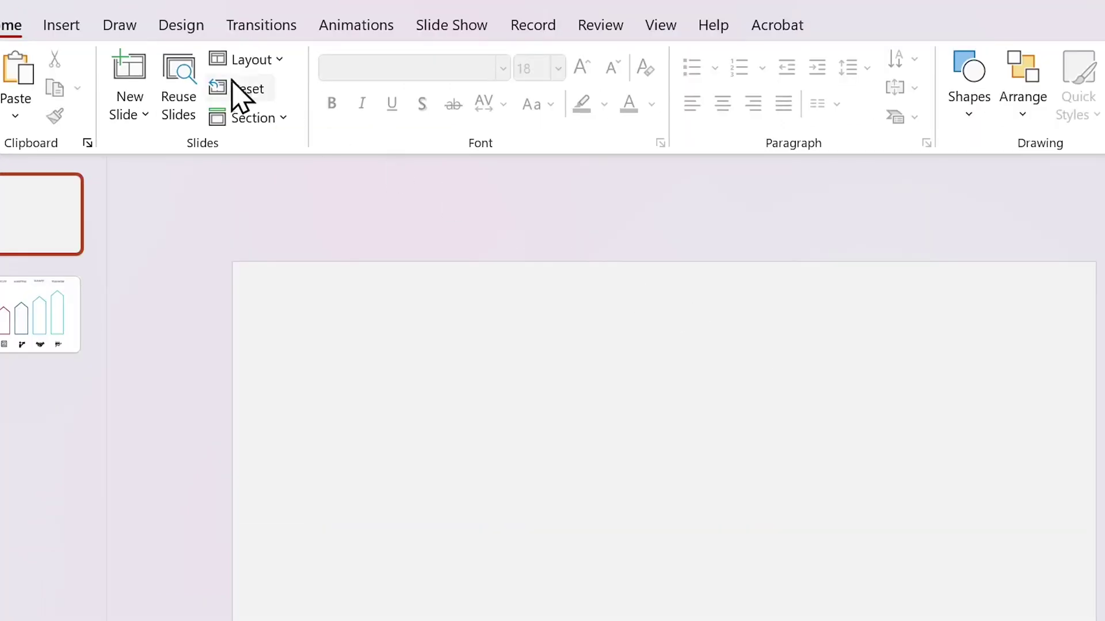
Step: Add a text box containing the title 'Roadmap To Success'
{"action": "left_click", "coordinate": [114, 49]}
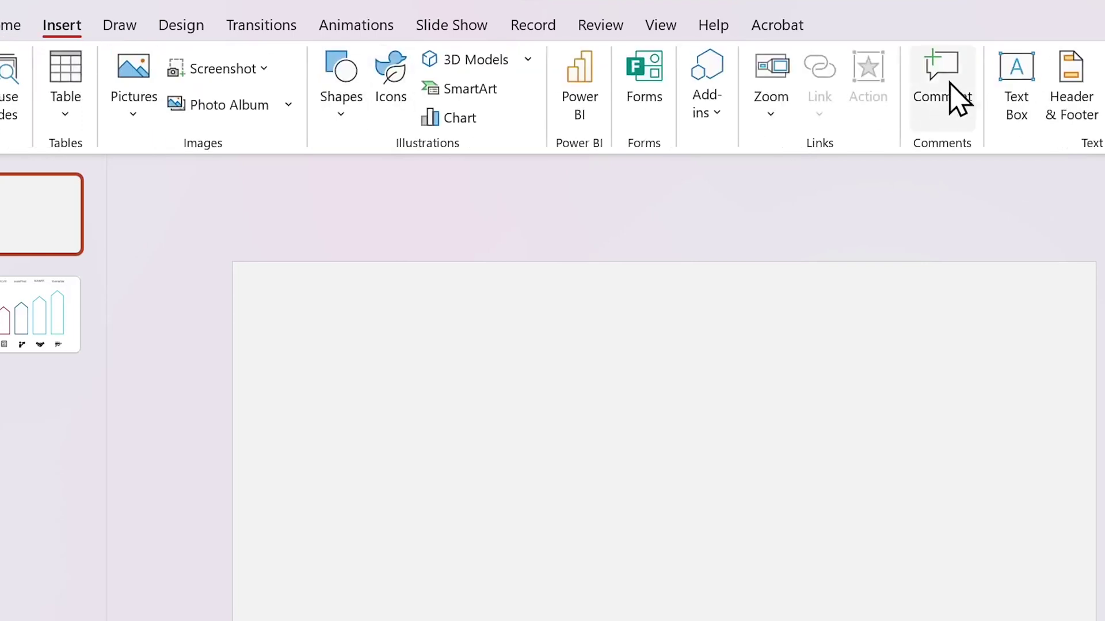
{"action": "left_click", "coordinate": [1008, 95]}
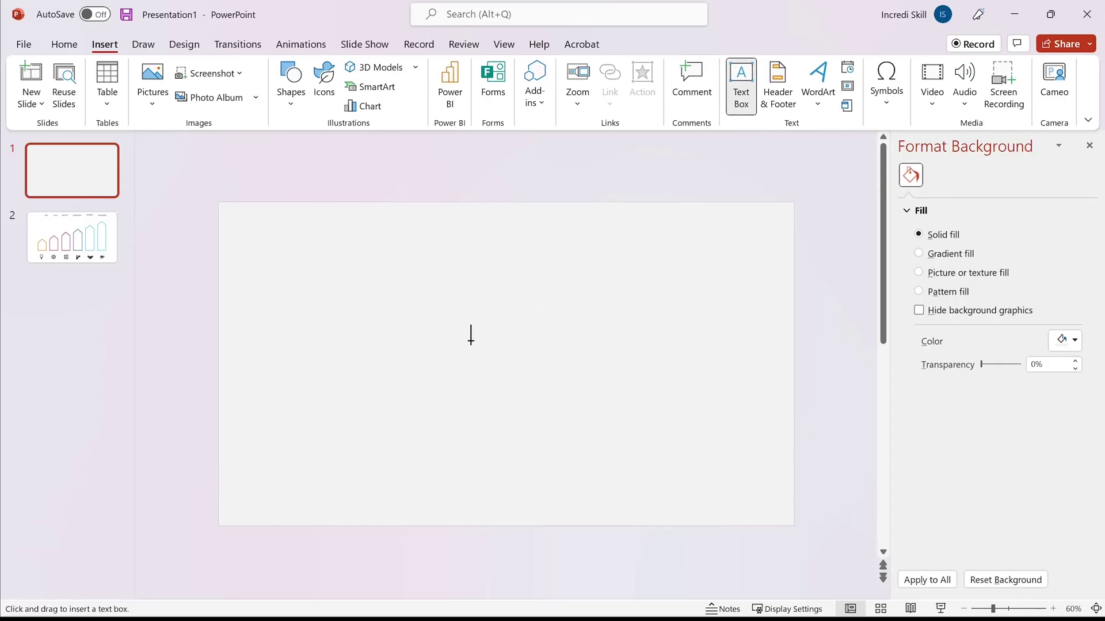
{"action": "left_click", "coordinate": [470, 335]}
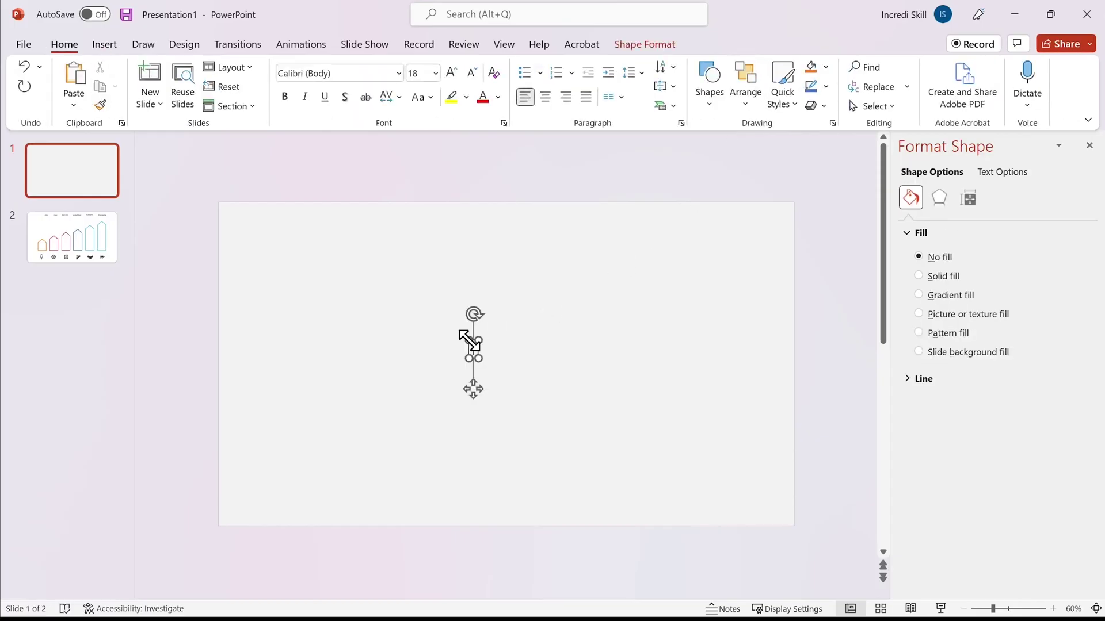
{"action": "type", "text": "Roadmap "}
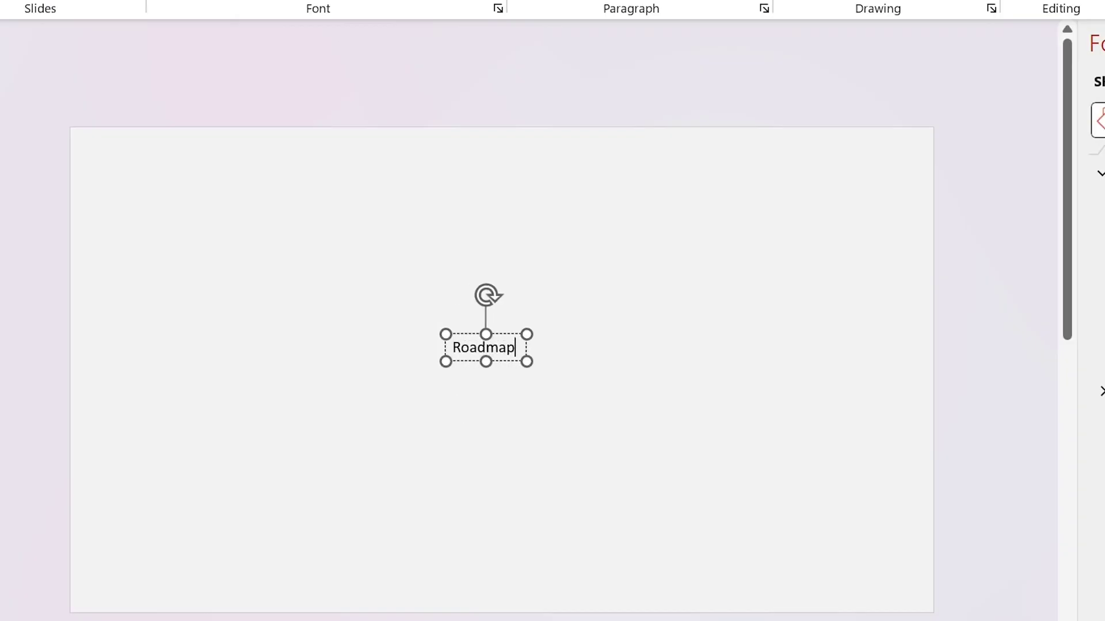
{"action": "type", "text": "To S"}
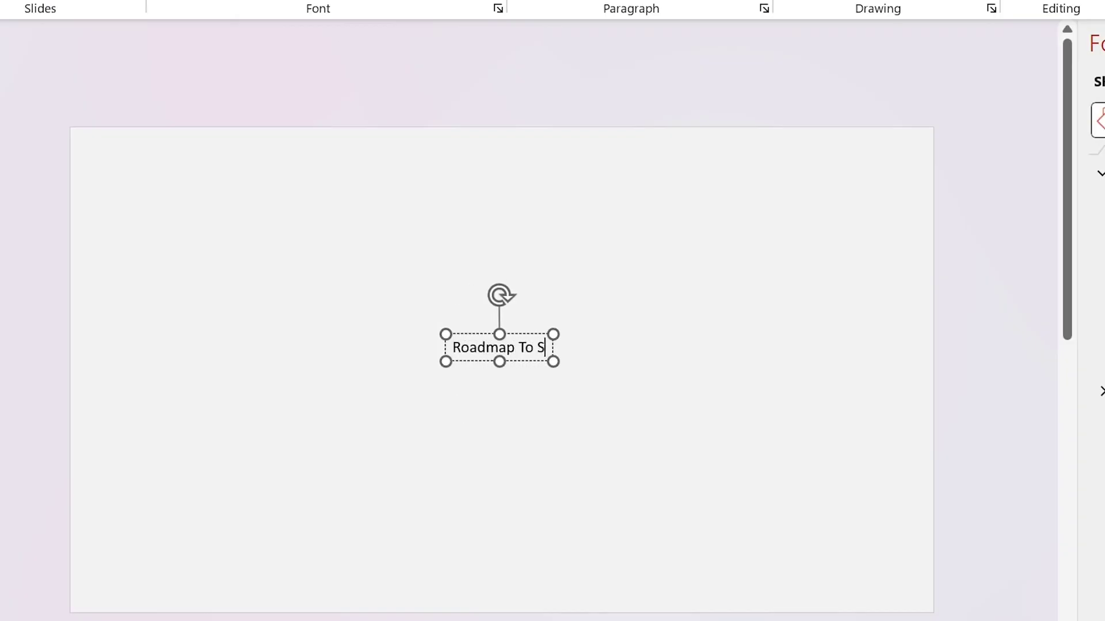
{"action": "type", "text": "uccess"}
{"action": "left_click", "coordinate": [472, 446]}
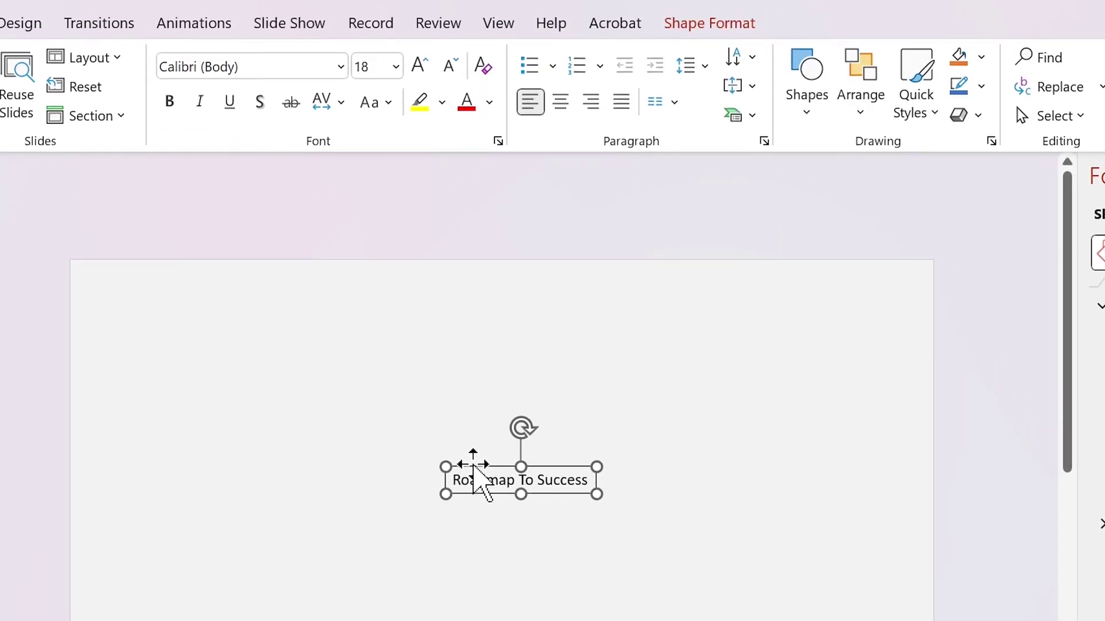
Step: Make the title bold Montserrat 52, break before Success, and move it upper-left
{"action": "left_click", "coordinate": [252, 67]}
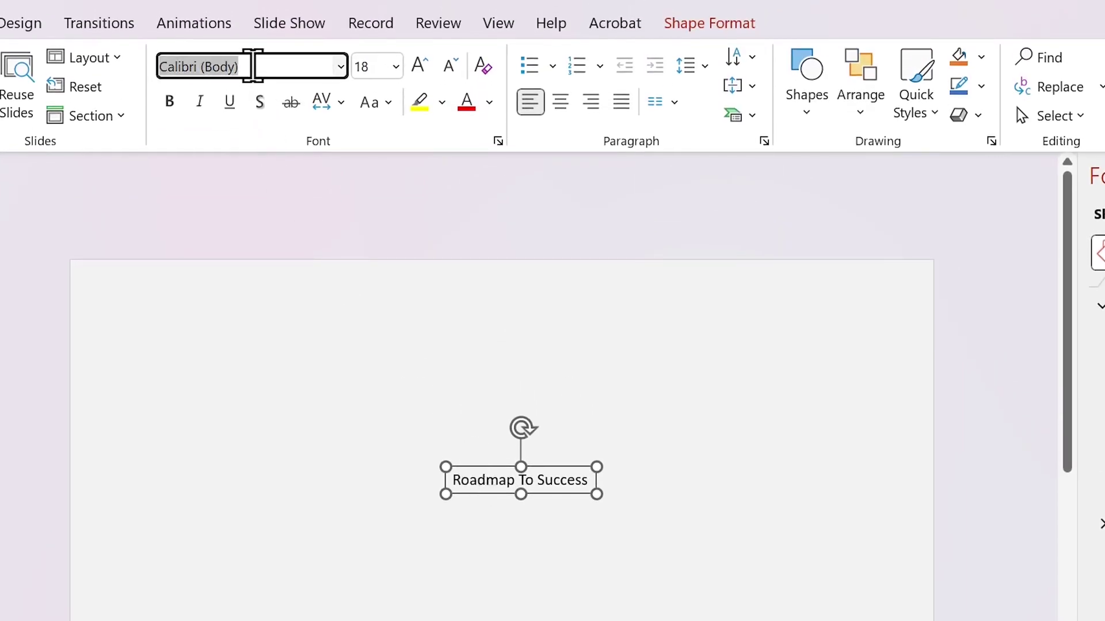
{"action": "type", "text": "Montserrat"}
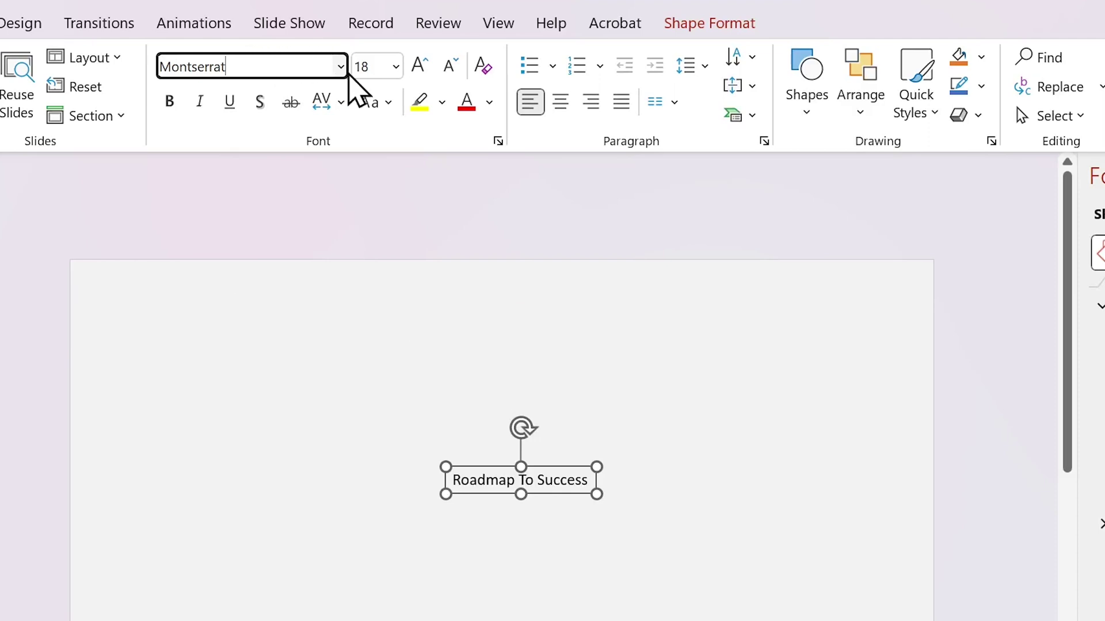
{"action": "left_click", "coordinate": [363, 66]}
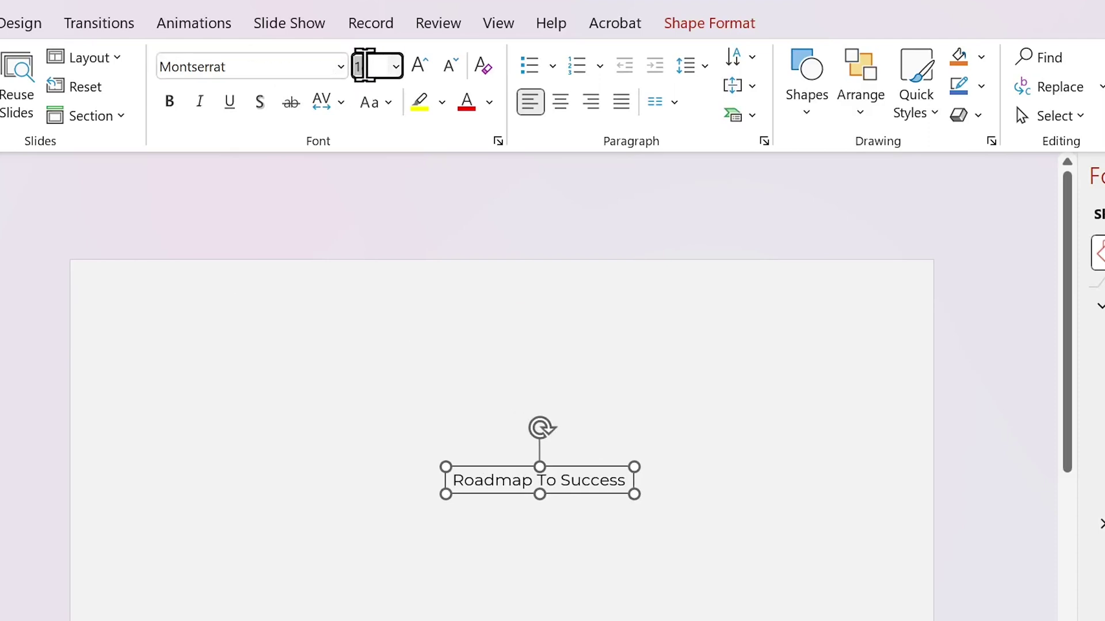
{"action": "type", "text": "52"}
{"action": "key", "text": "Return"}
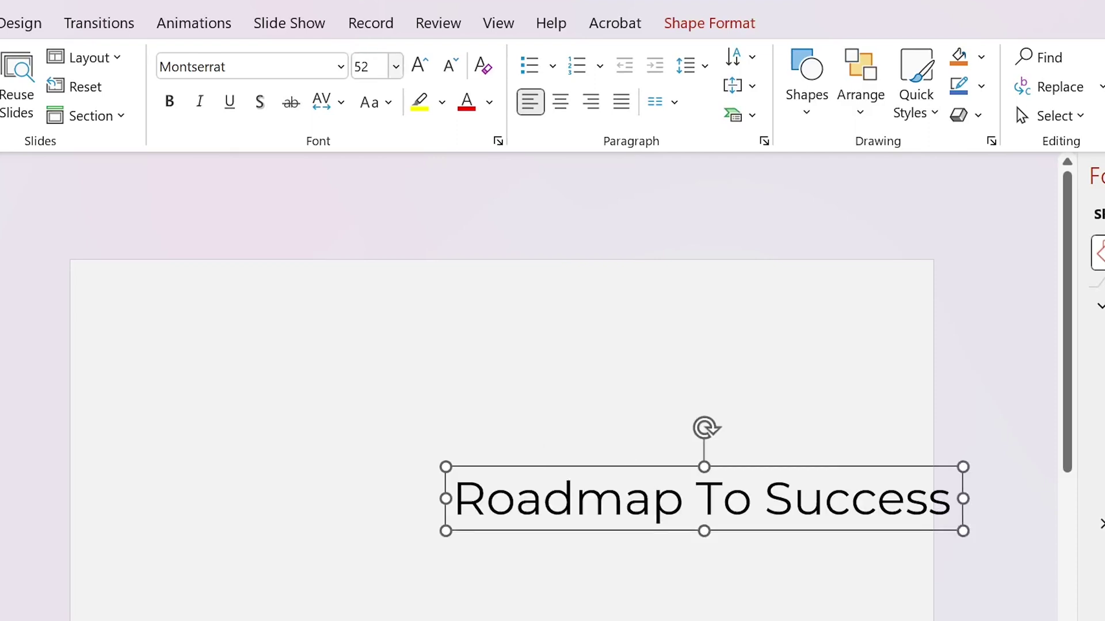
{"action": "left_click", "coordinate": [177, 110]}
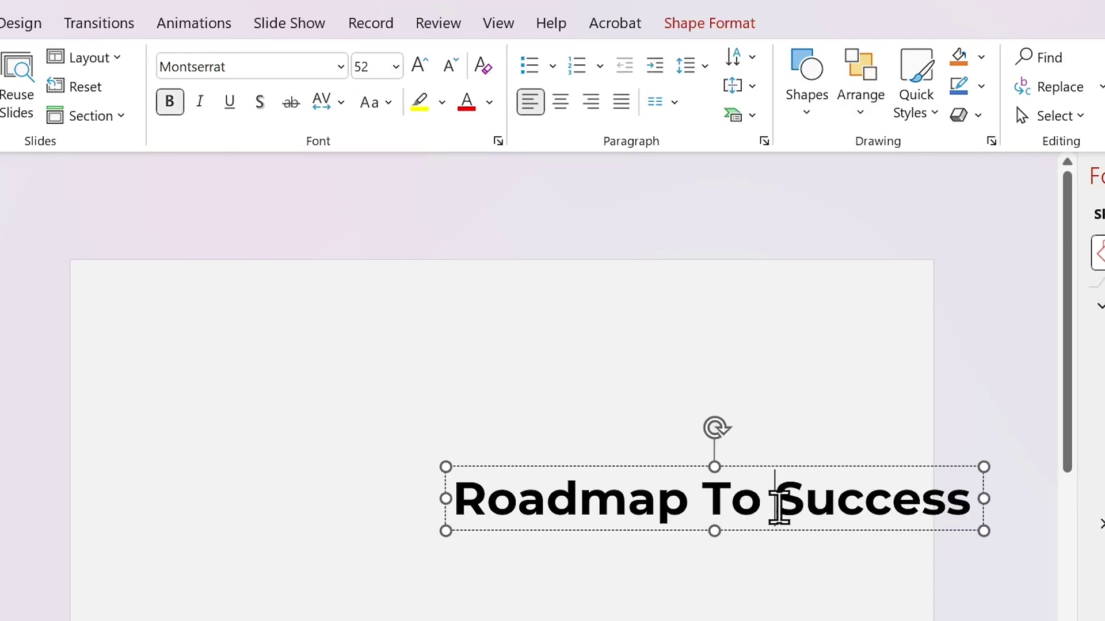
{"action": "key", "text": "Return"}
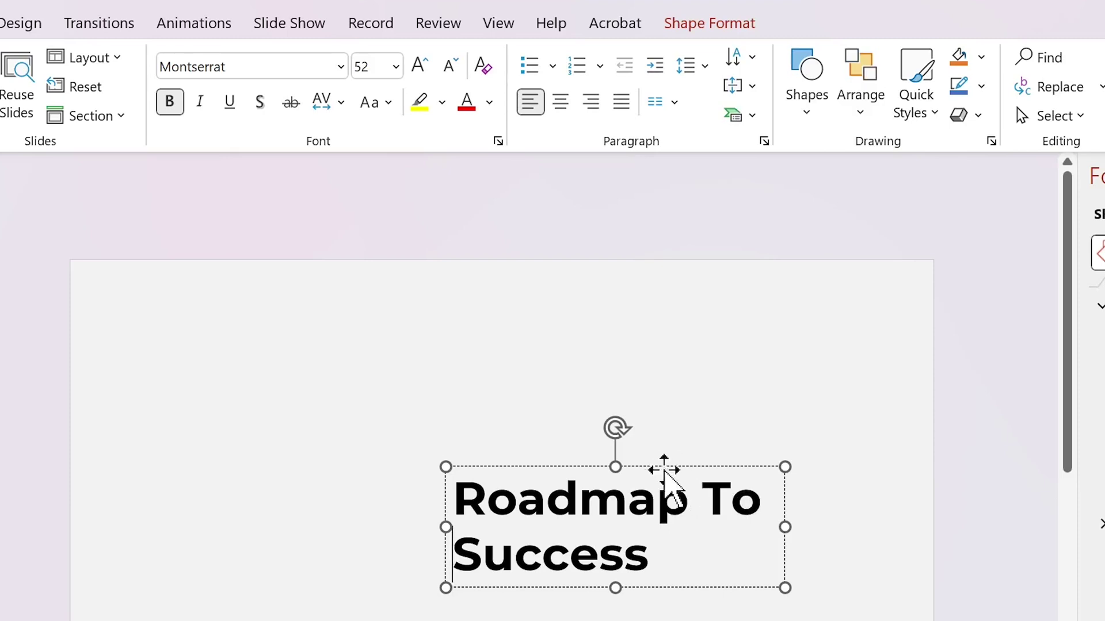
{"action": "left_click_drag", "start_coordinate": [659, 466], "coordinate": [320, 271]}
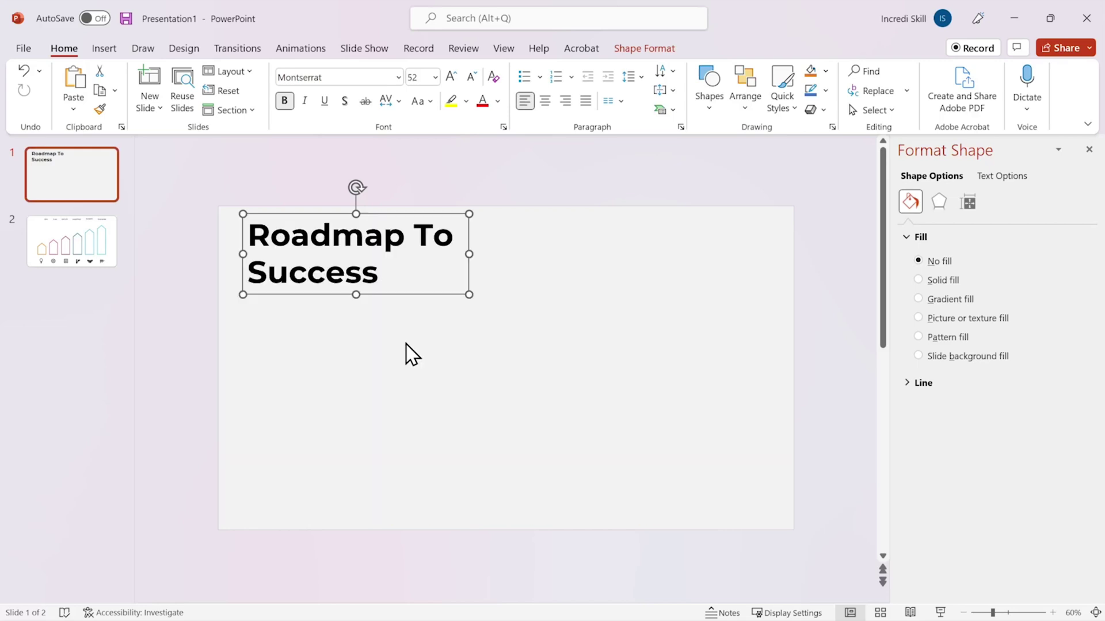
Step: Copy the six arrow outlines from slide 2 onto the title slide
{"action": "left_click", "coordinate": [89, 250]}
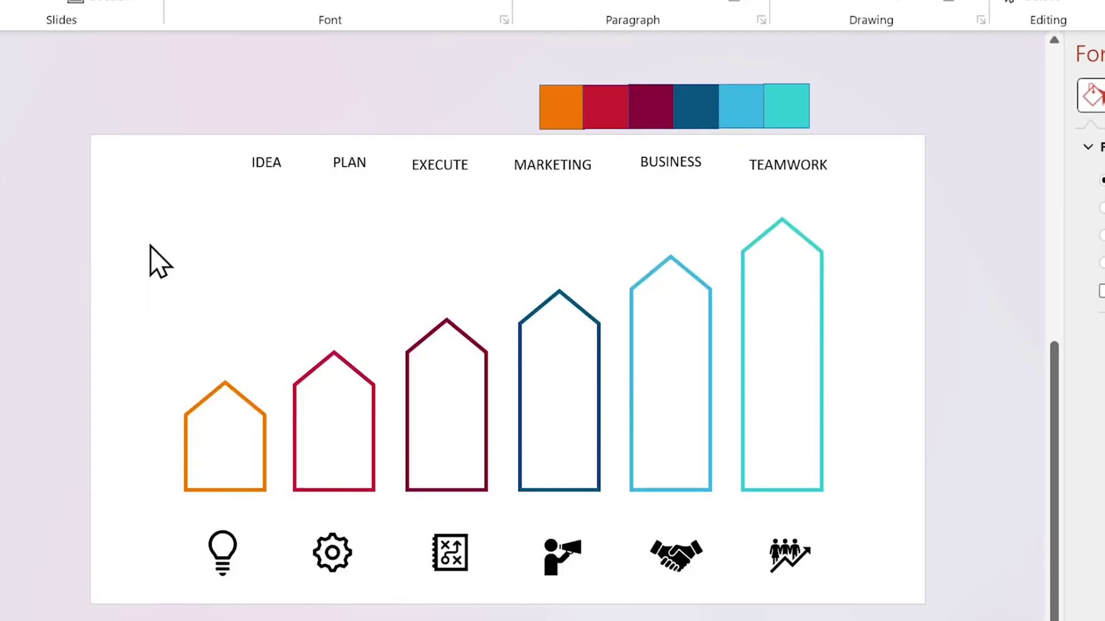
{"action": "left_click_drag", "start_coordinate": [78, 182], "coordinate": [881, 542]}
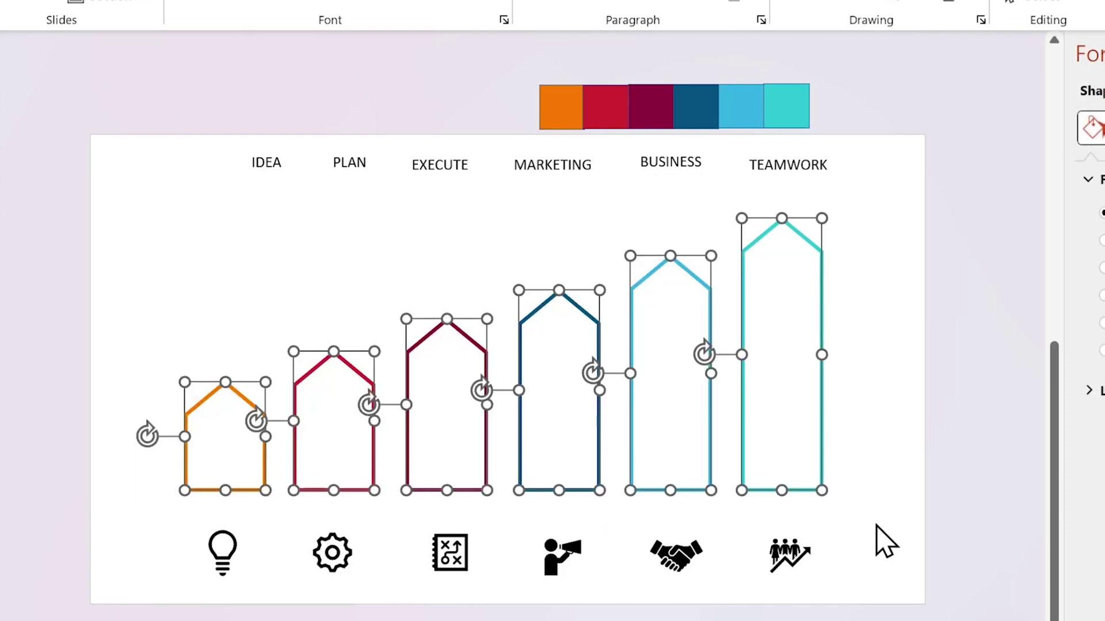
{"action": "key", "text": "Delete"}
{"action": "key", "text": "ctrl+v"}
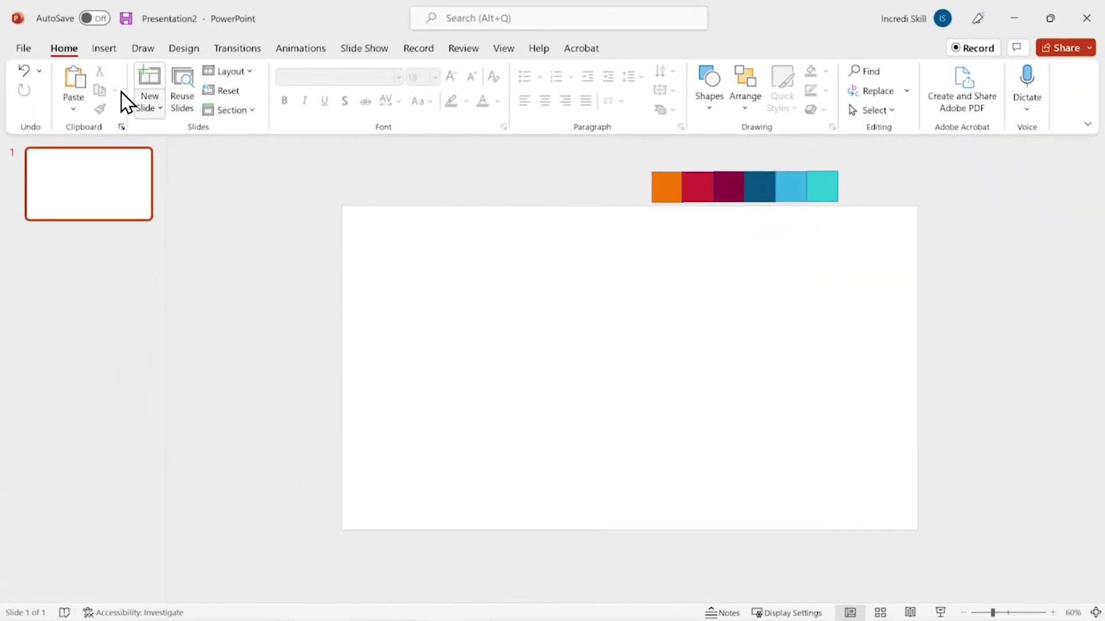
Step: Draw a Pentagon block arrow lower-left and rotate it left 90° to point up
{"action": "left_click", "coordinate": [104, 49]}
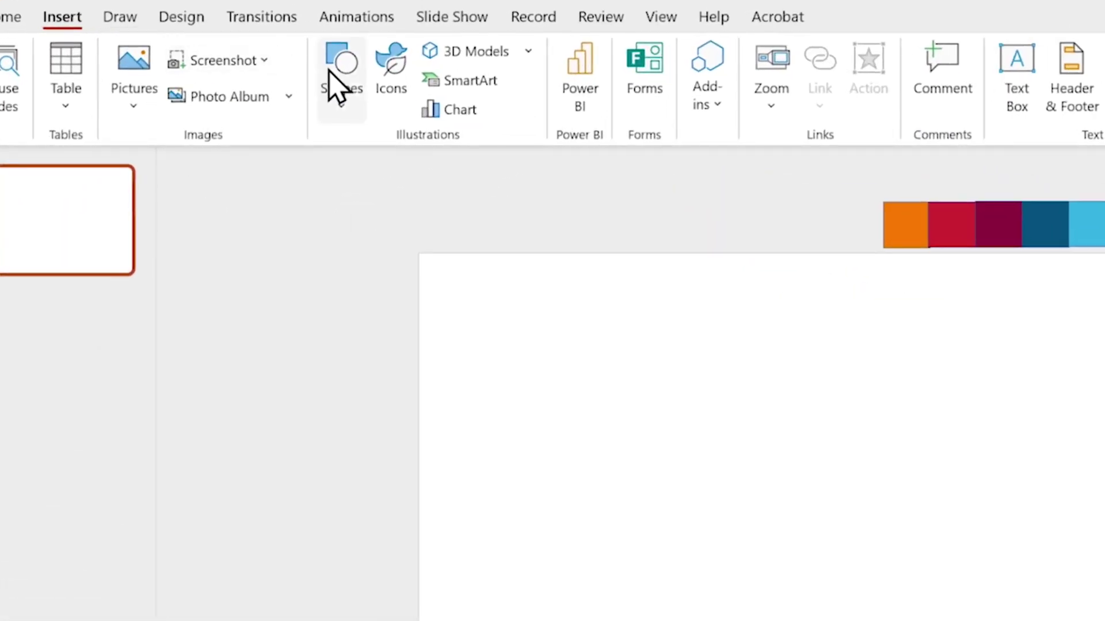
{"action": "left_click", "coordinate": [339, 87]}
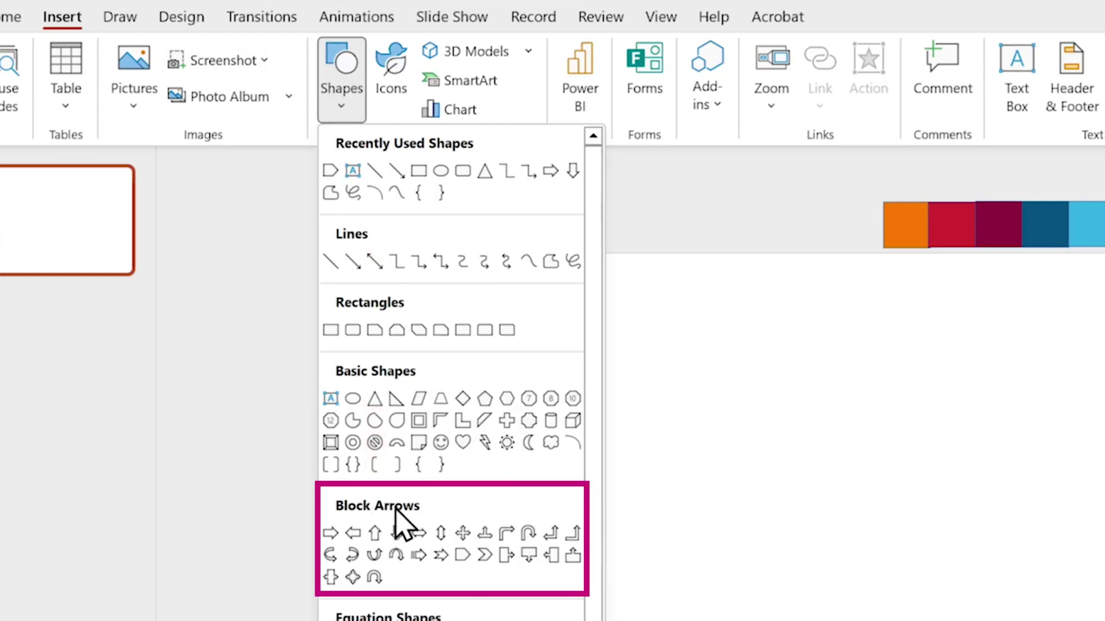
{"action": "left_click", "coordinate": [462, 557]}
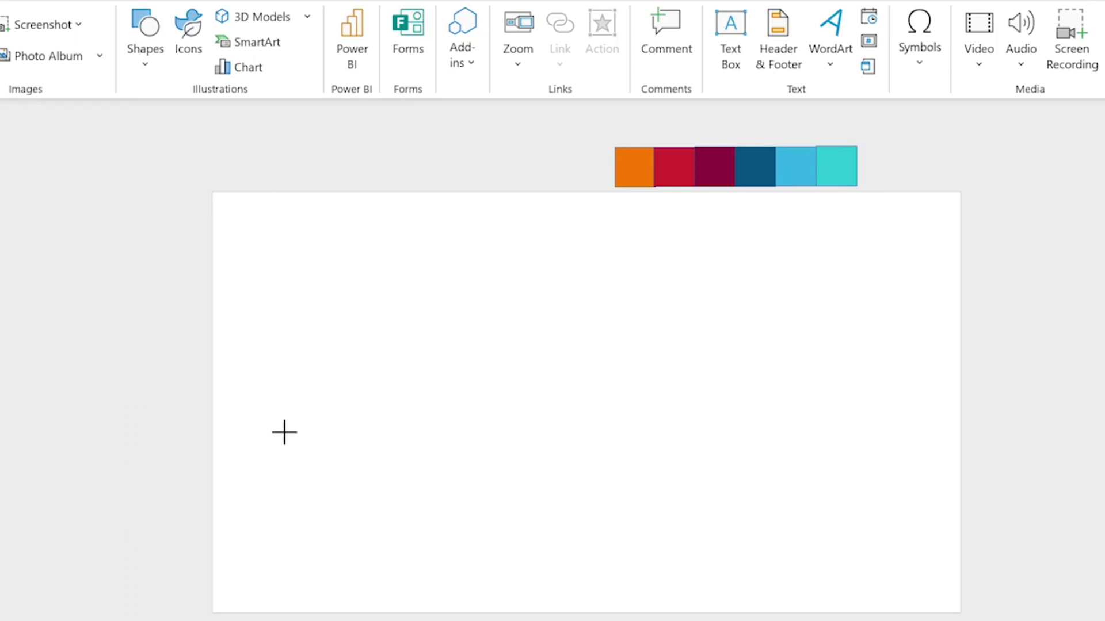
{"action": "mouse_move", "coordinate": [296, 447]}
{"action": "left_mouse_down"}
{"action": "mouse_move", "coordinate": [427, 494]}
{"action": "mouse_move", "coordinate": [405, 490]}
{"action": "left_mouse_up"}
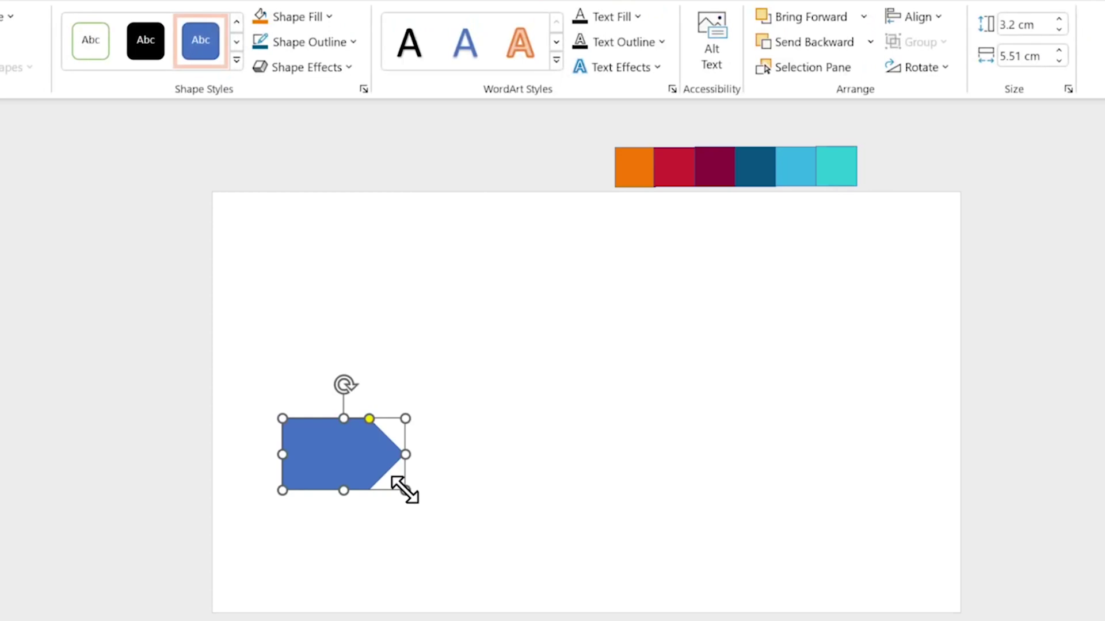
{"action": "left_click", "coordinate": [918, 70]}
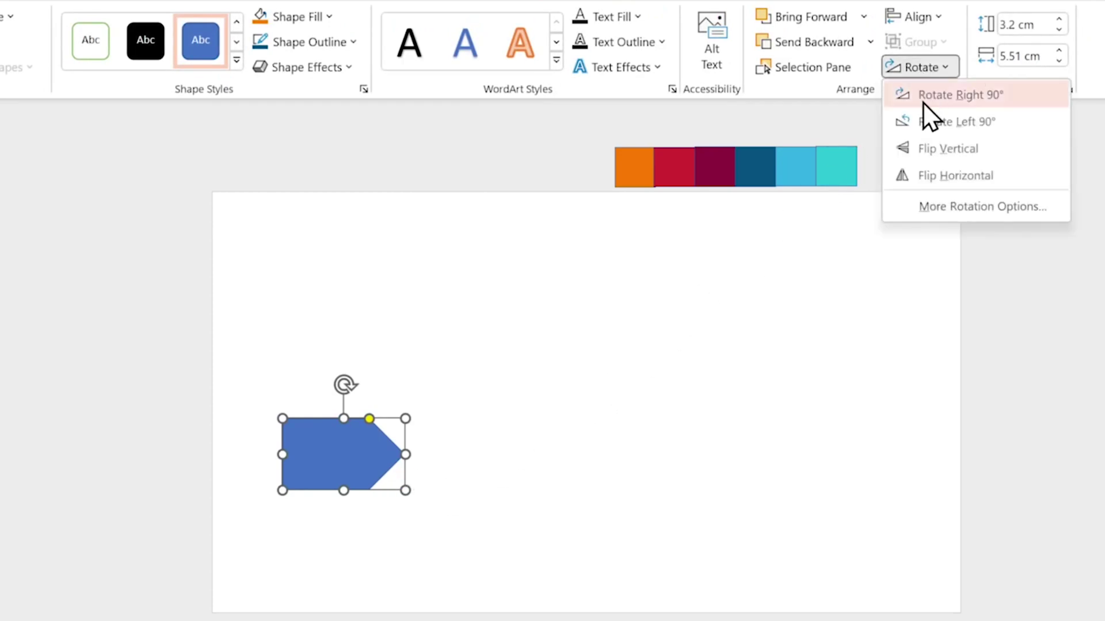
{"action": "left_click", "coordinate": [922, 124]}
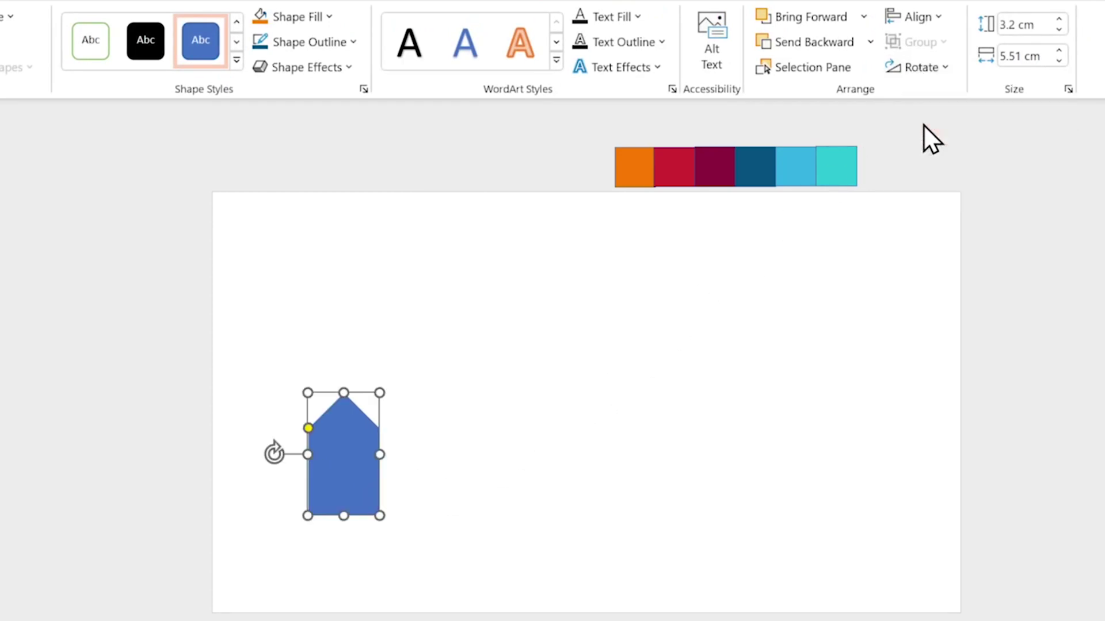
Step: Set the pentagon to No Fill with a 4½ pt outline sampled from the orange swatch
{"action": "left_click", "coordinate": [327, 25]}
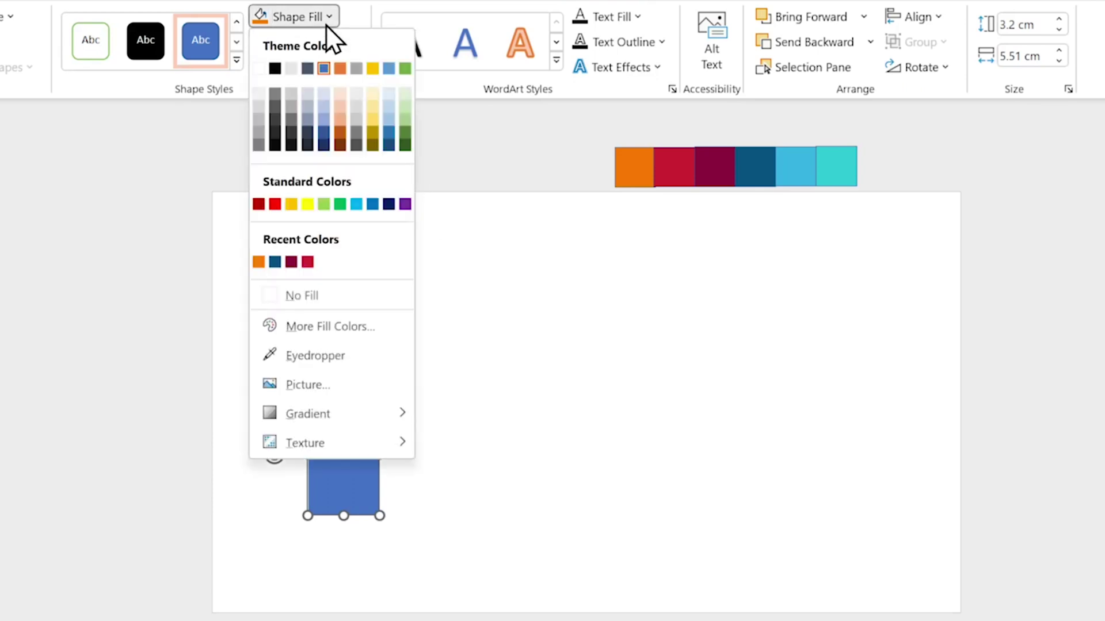
{"action": "left_click", "coordinate": [304, 294]}
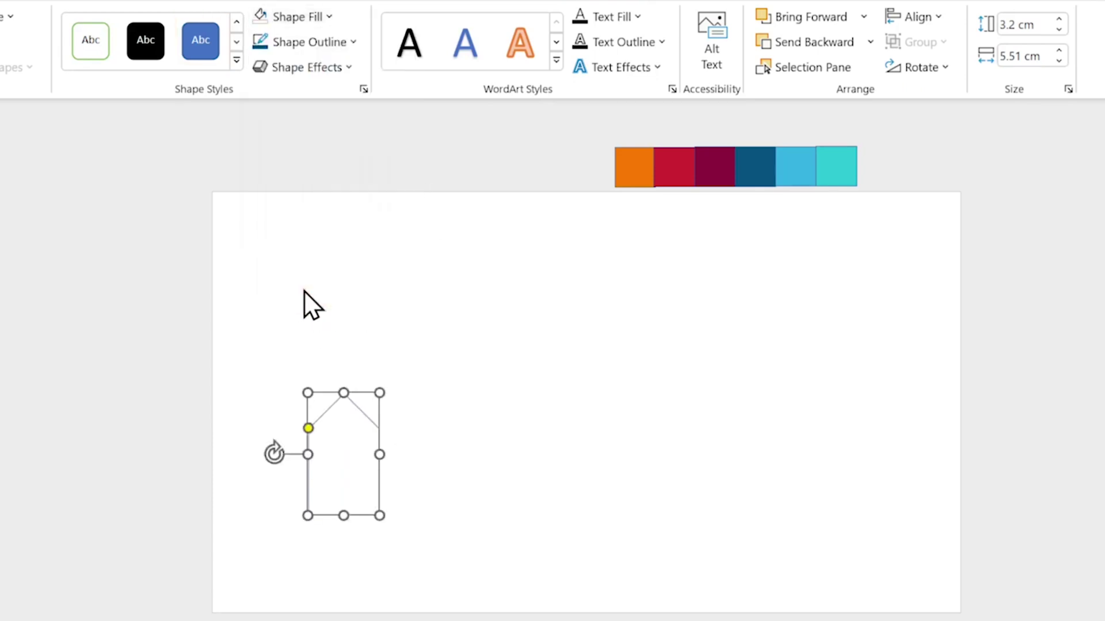
{"action": "left_click", "coordinate": [339, 52]}
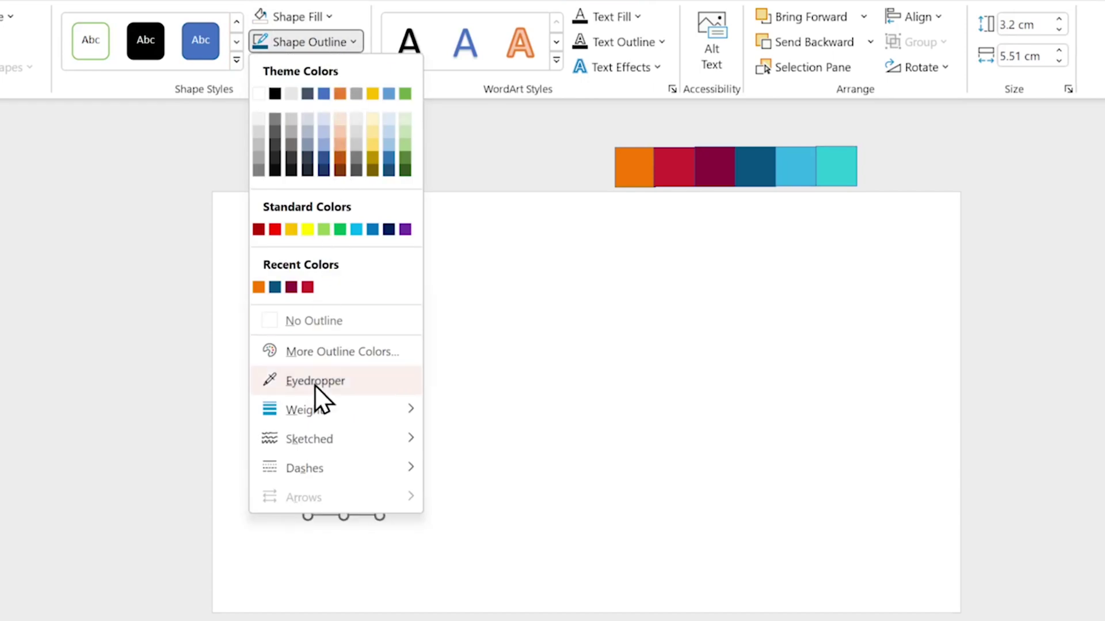
{"action": "mouse_move", "coordinate": [304, 409]}
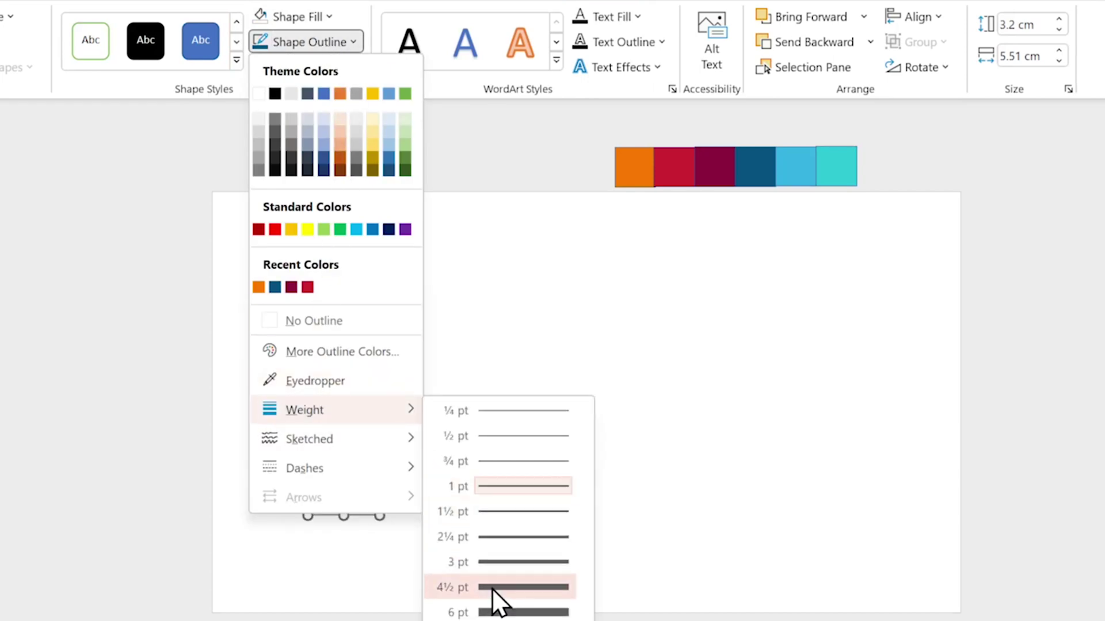
{"action": "left_click", "coordinate": [497, 589]}
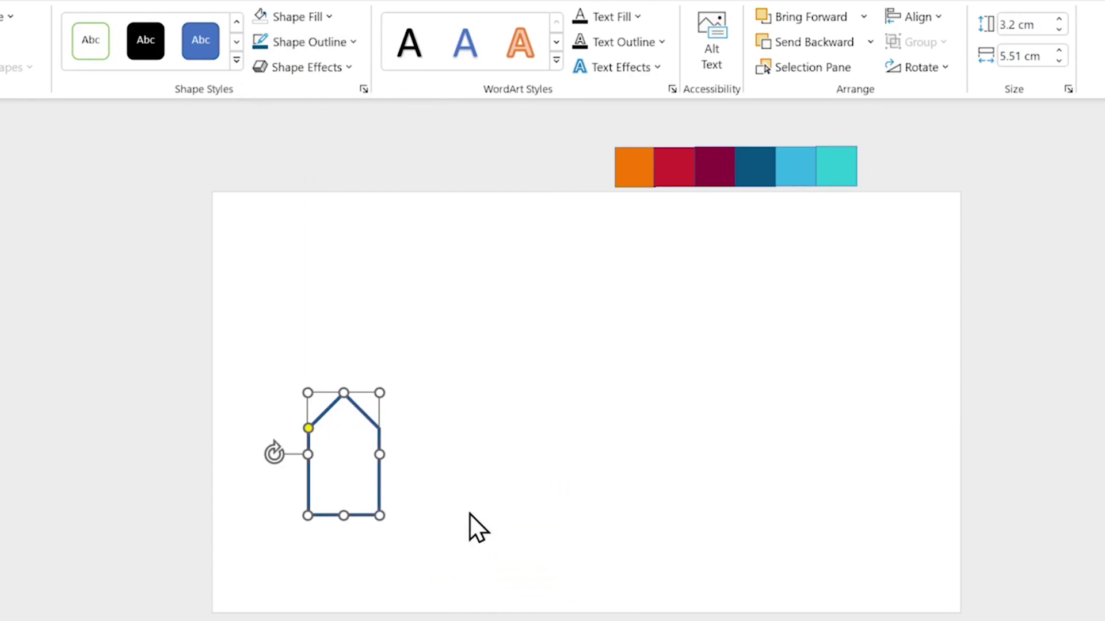
{"action": "left_click", "coordinate": [351, 43]}
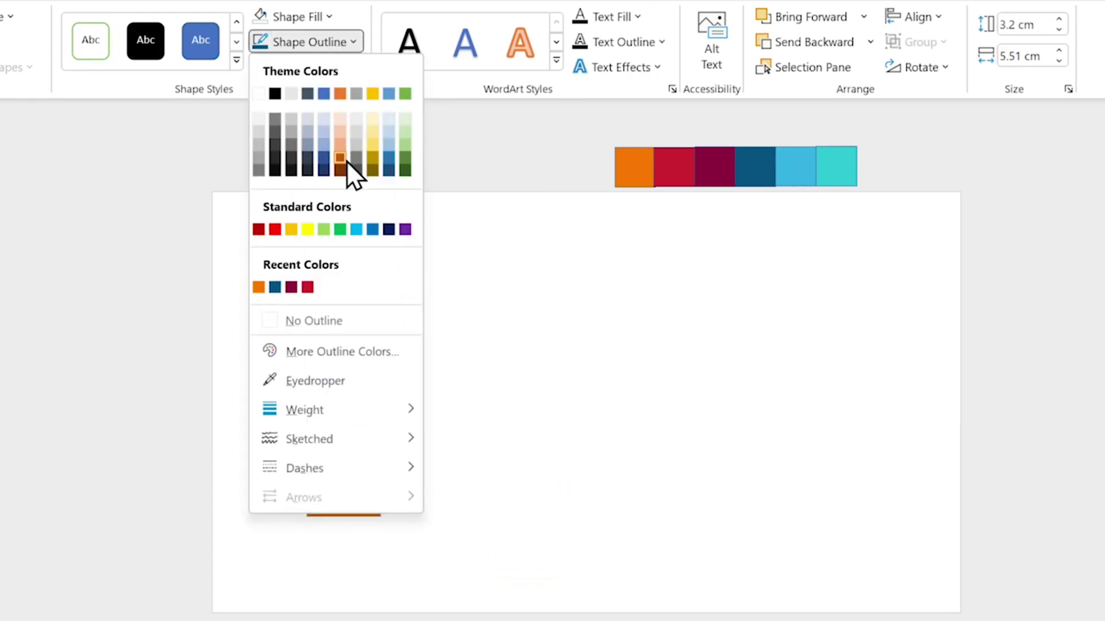
{"action": "left_click", "coordinate": [318, 389]}
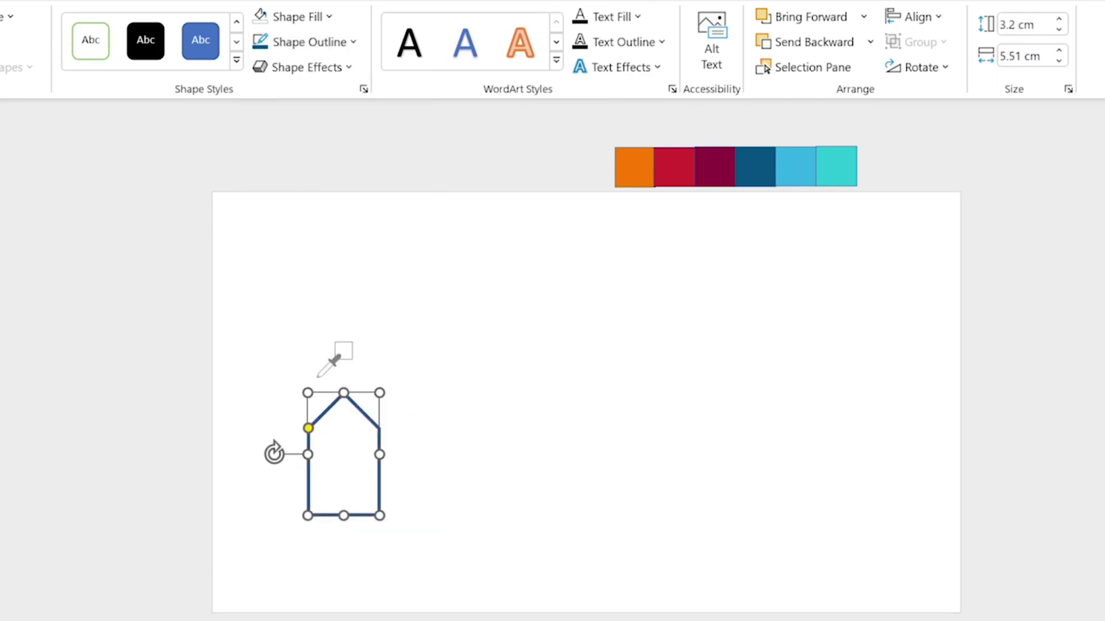
{"action": "left_click", "coordinate": [635, 167]}
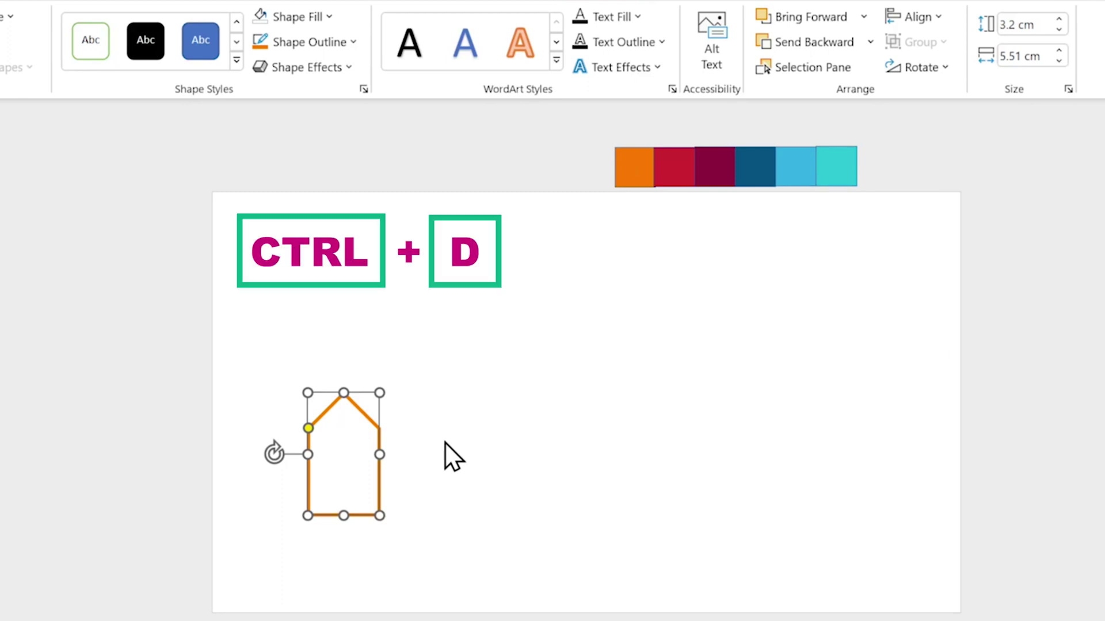
Step: Duplicate the pentagon beside the original, make it taller, and outline it in red
{"action": "key", "text": "ctrl+d"}
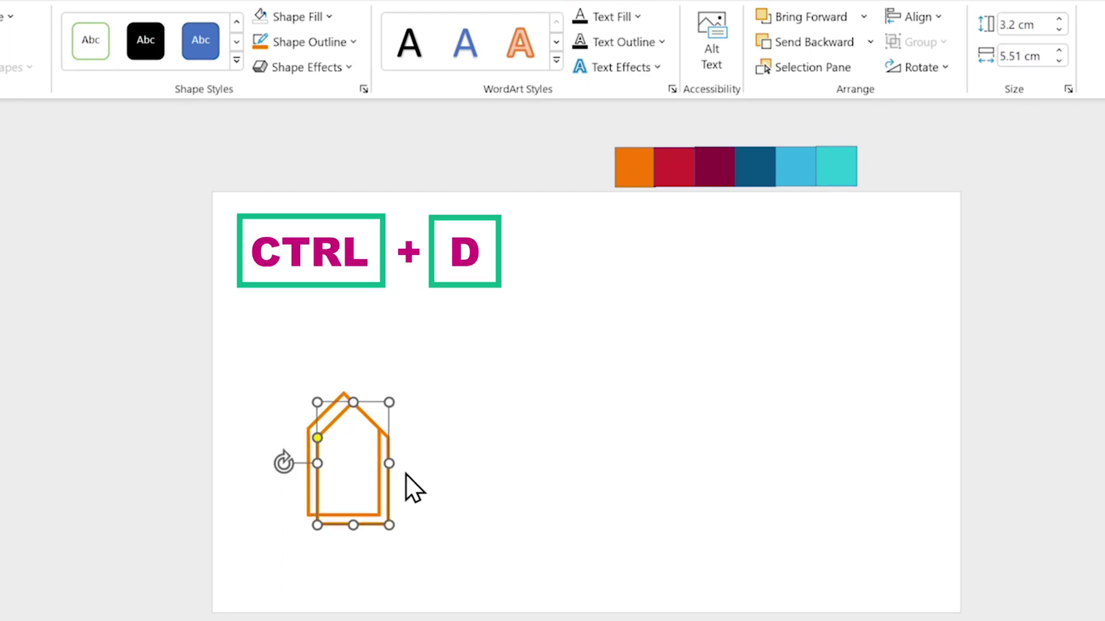
{"action": "left_click_drag", "start_coordinate": [389, 492], "coordinate": [497, 484]}
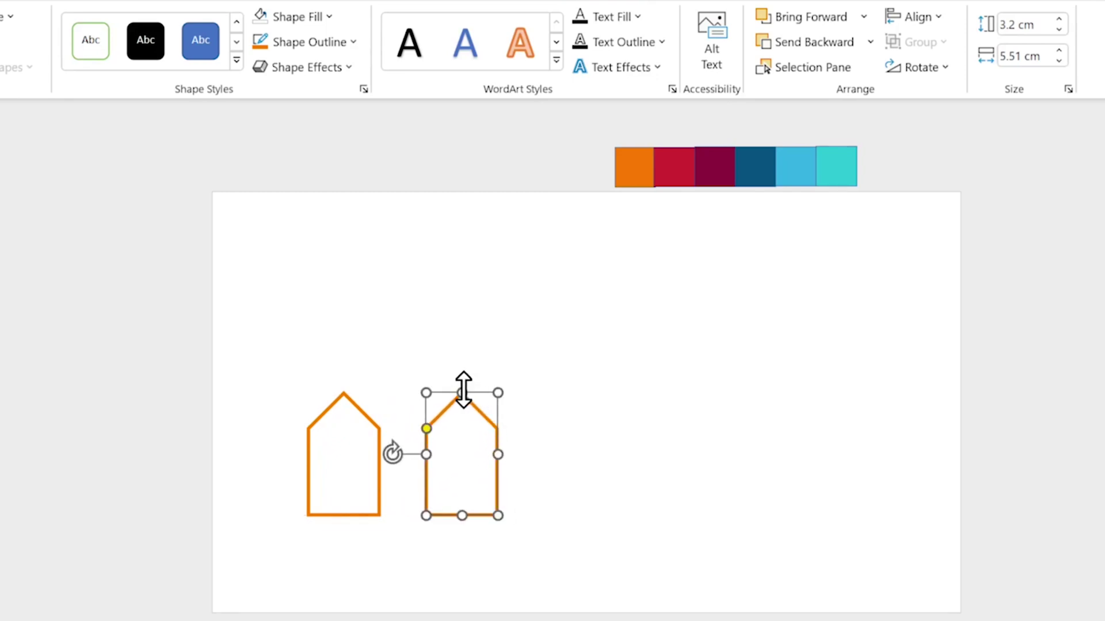
{"action": "left_click_drag", "start_coordinate": [464, 393], "coordinate": [463, 350]}
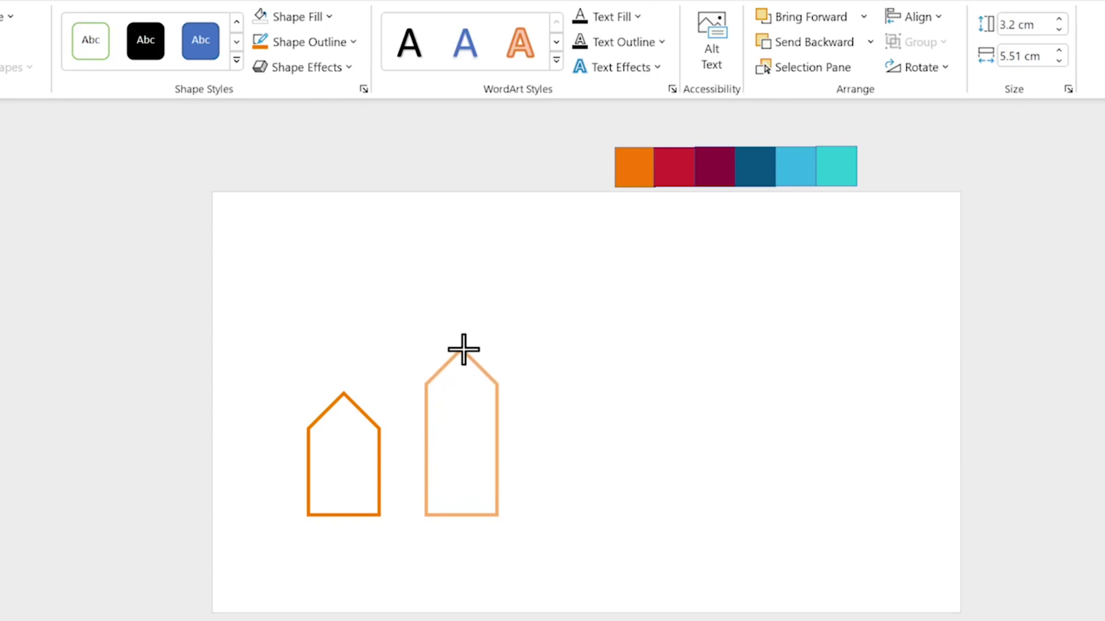
{"action": "left_click_drag", "start_coordinate": [463, 349], "coordinate": [463, 350]}
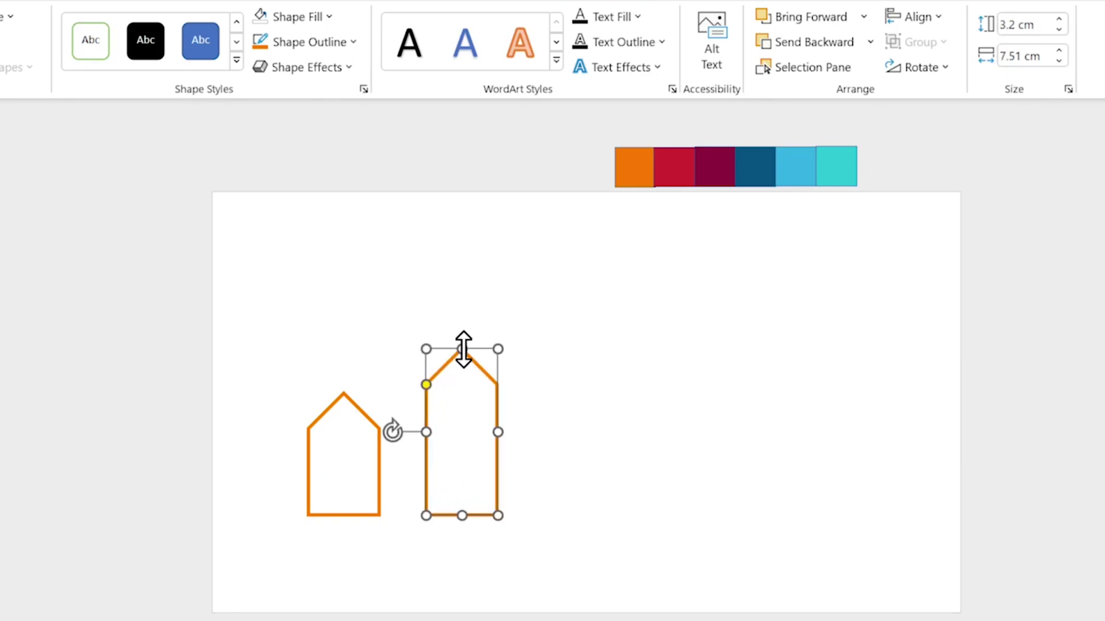
{"action": "left_click", "coordinate": [350, 42]}
{"action": "left_click", "coordinate": [332, 378]}
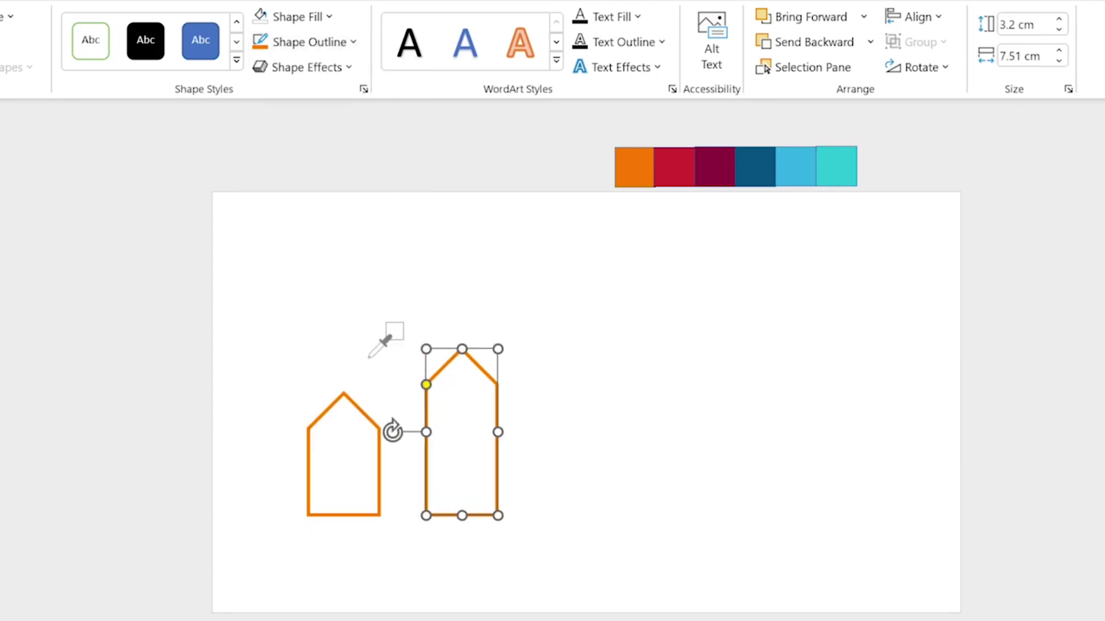
{"action": "left_click", "coordinate": [674, 170]}
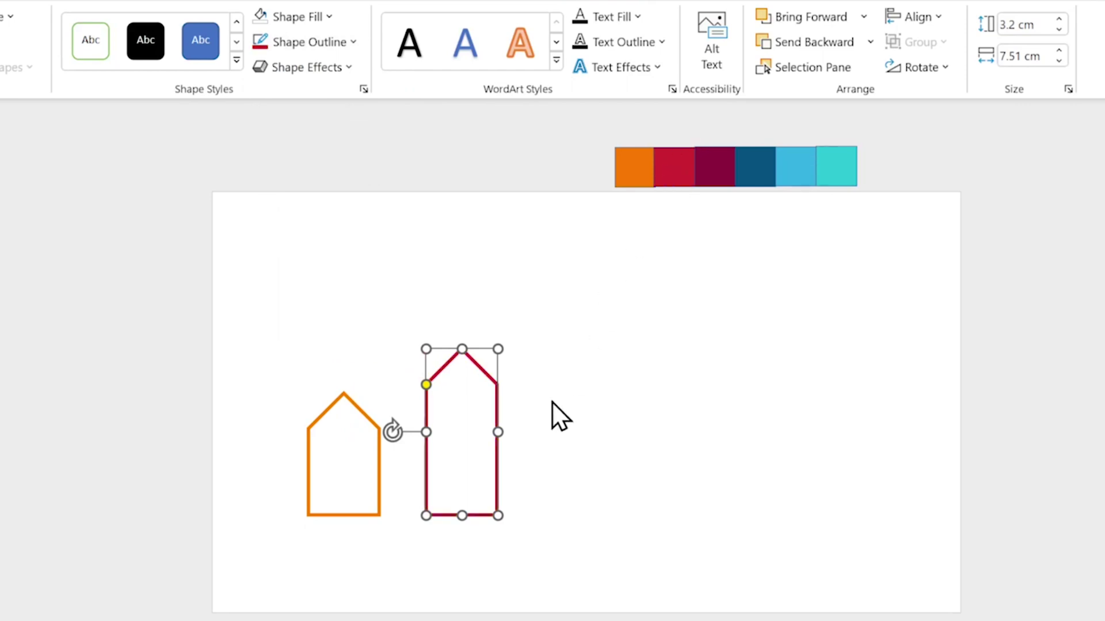
Step: Add taller third and fourth pentagons outlined in maroon and dark blue
{"action": "left_click_drag", "start_coordinate": [425, 508], "coordinate": [523, 486], "text": "ctrl"}
{"action": "left_click_drag", "start_coordinate": [596, 437], "coordinate": [611, 457]}
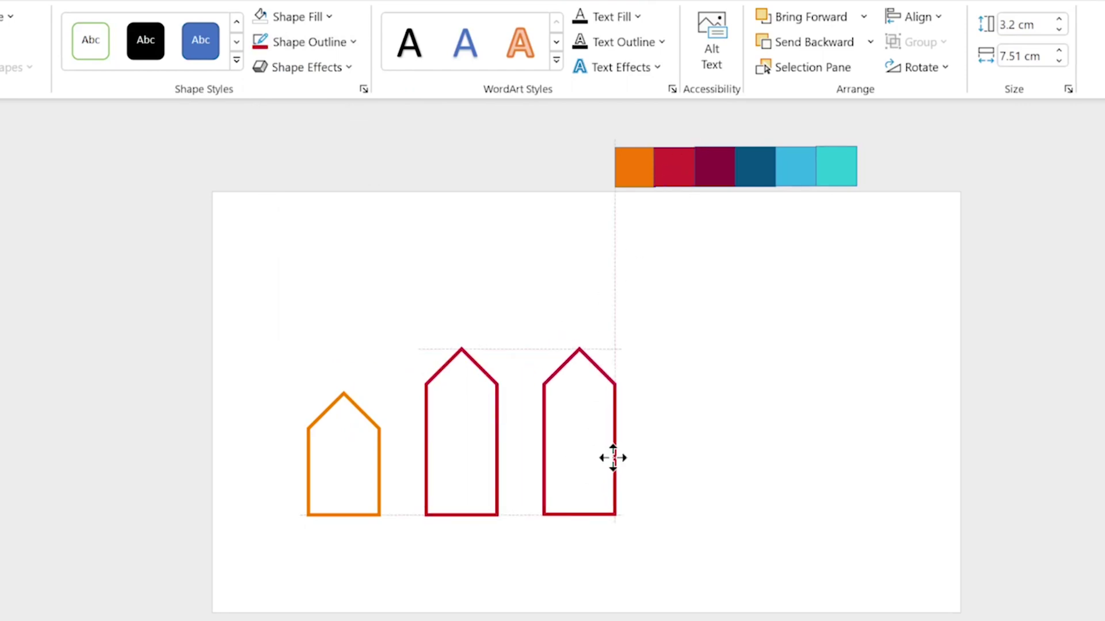
{"action": "left_click_drag", "start_coordinate": [580, 345], "coordinate": [577, 306]}
{"action": "left_click", "coordinate": [351, 42]}
{"action": "left_click", "coordinate": [316, 366]}
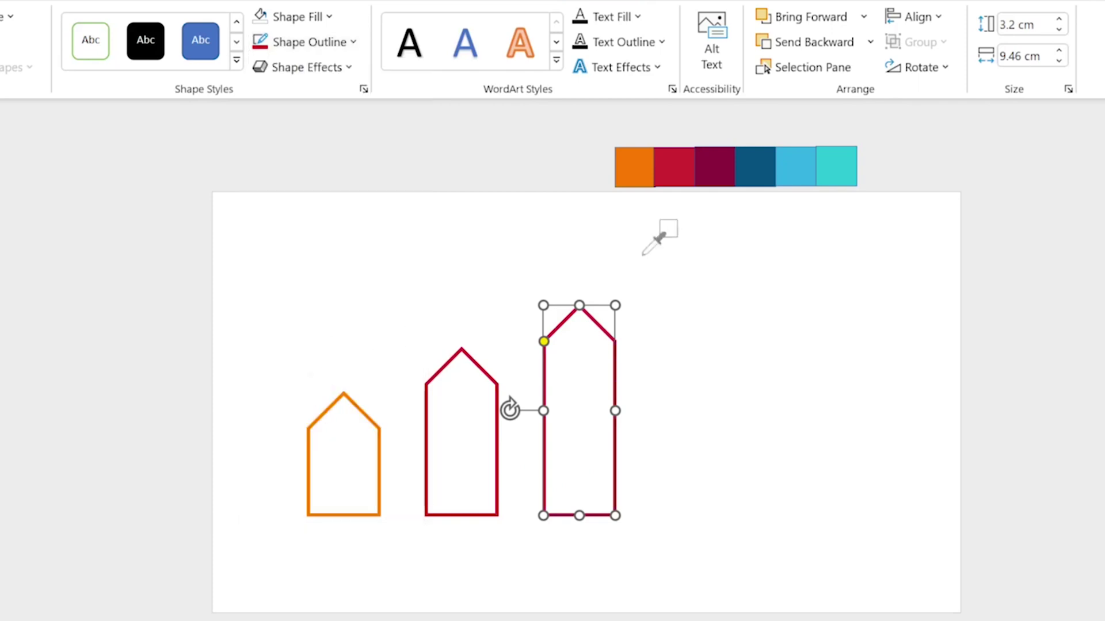
{"action": "left_click", "coordinate": [715, 169]}
{"action": "left_click_drag", "start_coordinate": [613, 441], "coordinate": [729, 441], "text": "ctrl"}
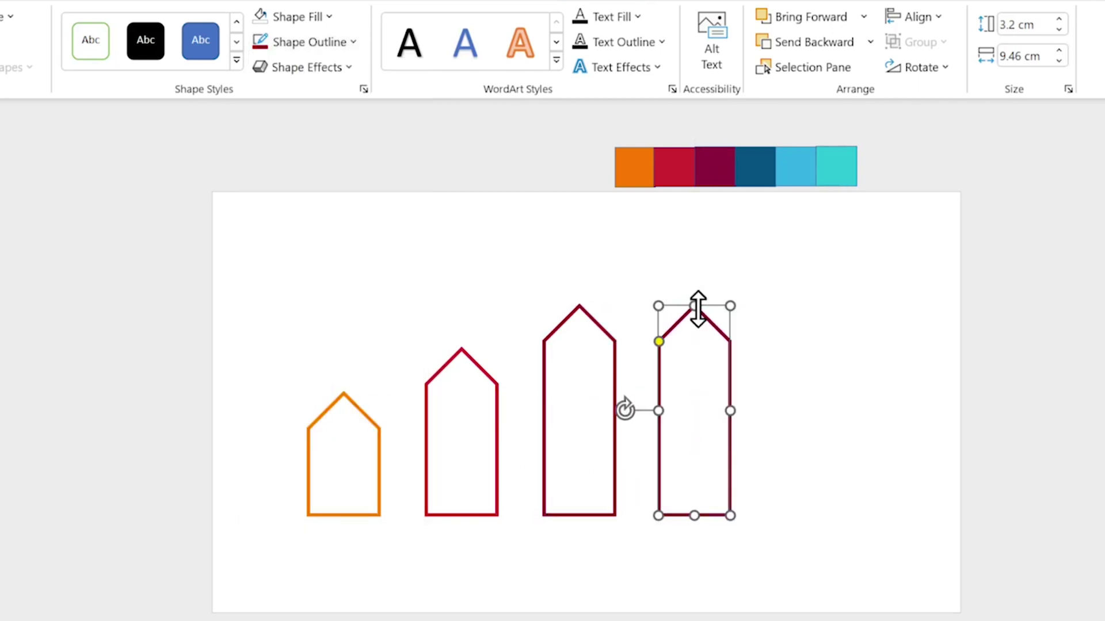
{"action": "left_click_drag", "start_coordinate": [695, 305], "coordinate": [694, 262]}
{"action": "left_click", "coordinate": [351, 42]}
{"action": "left_click", "coordinate": [349, 389]}
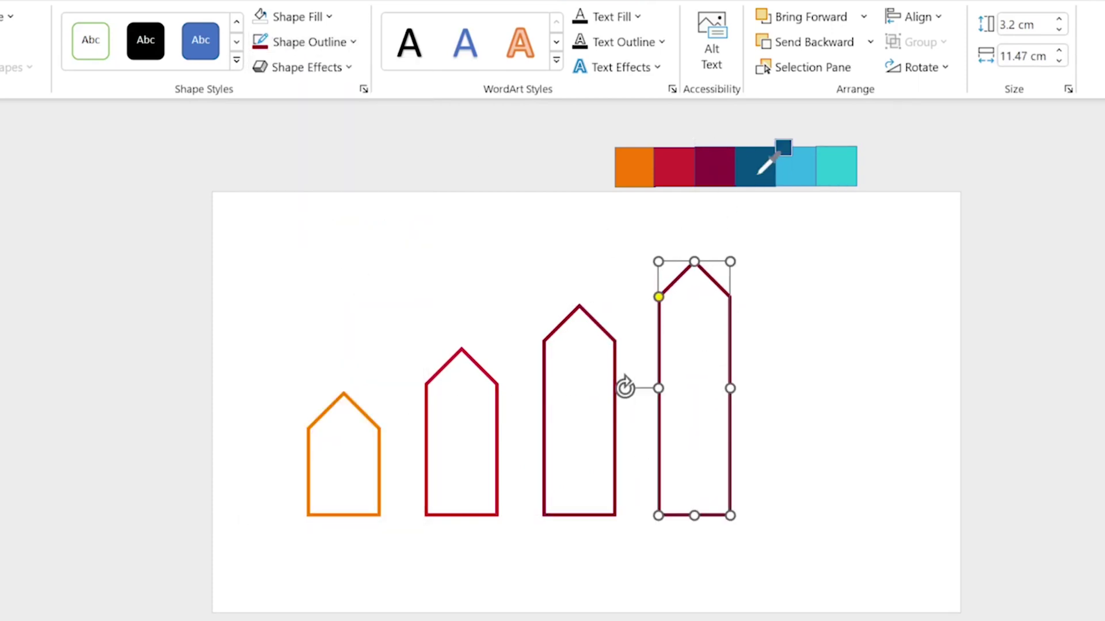
{"action": "left_click", "coordinate": [756, 164]}
Step: Add taller fifth and sixth pentagons outlined in light blue and teal
{"action": "mouse_move", "coordinate": [726, 436]}
{"action": "left_mouse_down", "text": "ctrl"}
{"action": "mouse_move", "coordinate": [821, 420]}
{"action": "mouse_move", "coordinate": [841, 436]}
{"action": "left_mouse_up", "text": "ctrl"}
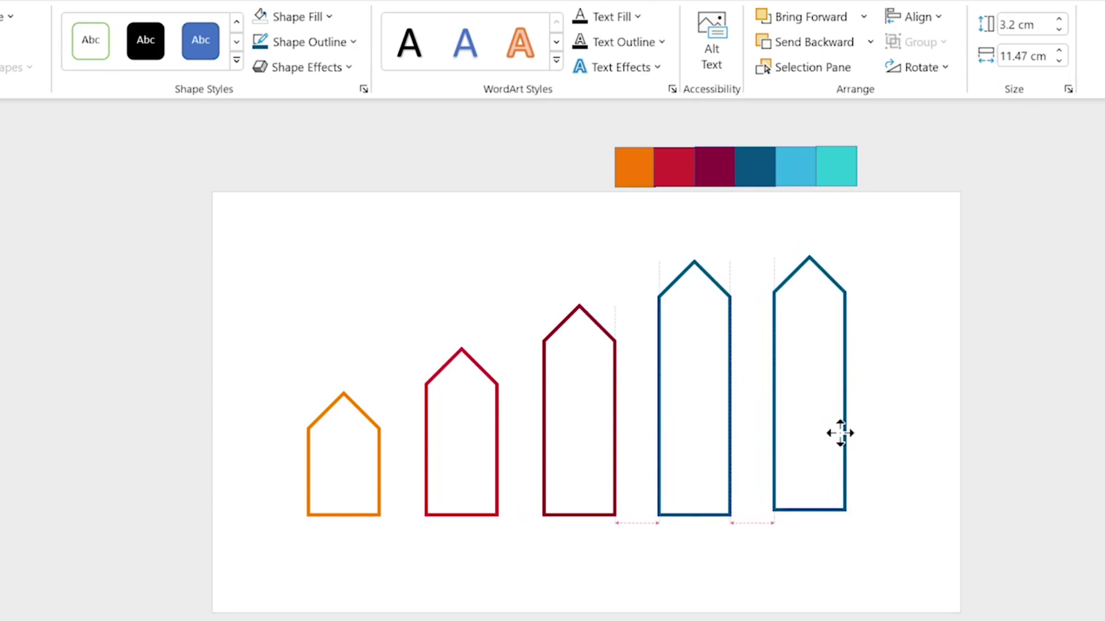
{"action": "left_click_drag", "start_coordinate": [809, 262], "coordinate": [808, 224]}
{"action": "left_click", "coordinate": [352, 43]}
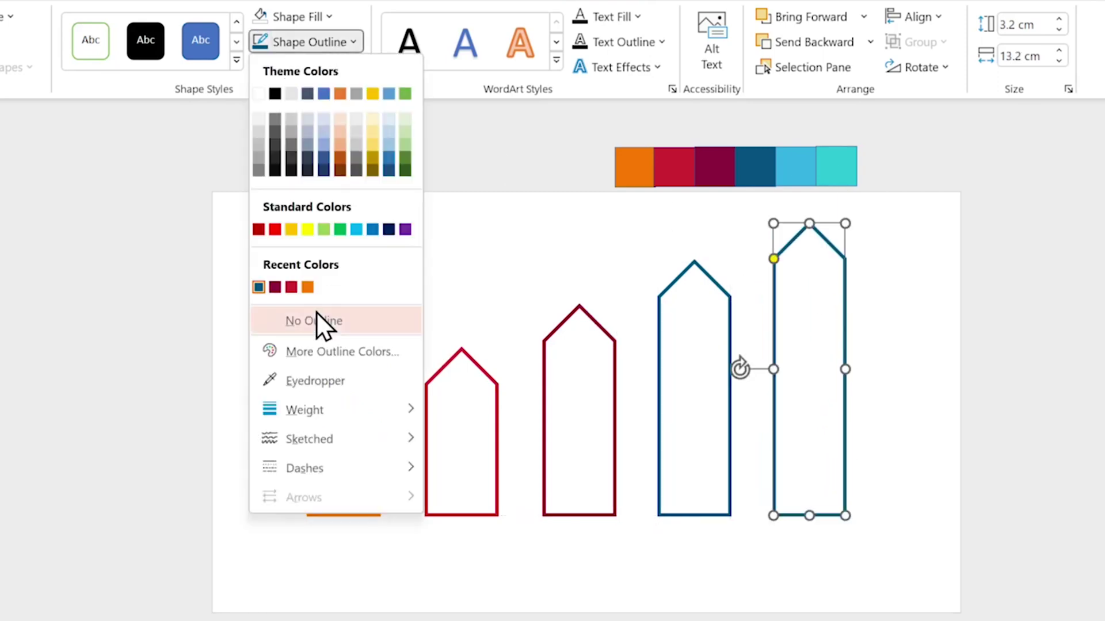
{"action": "left_click", "coordinate": [350, 380]}
{"action": "left_click", "coordinate": [798, 164]}
{"action": "left_click_drag", "start_coordinate": [845, 492], "coordinate": [952, 478], "text": "ctrl"}
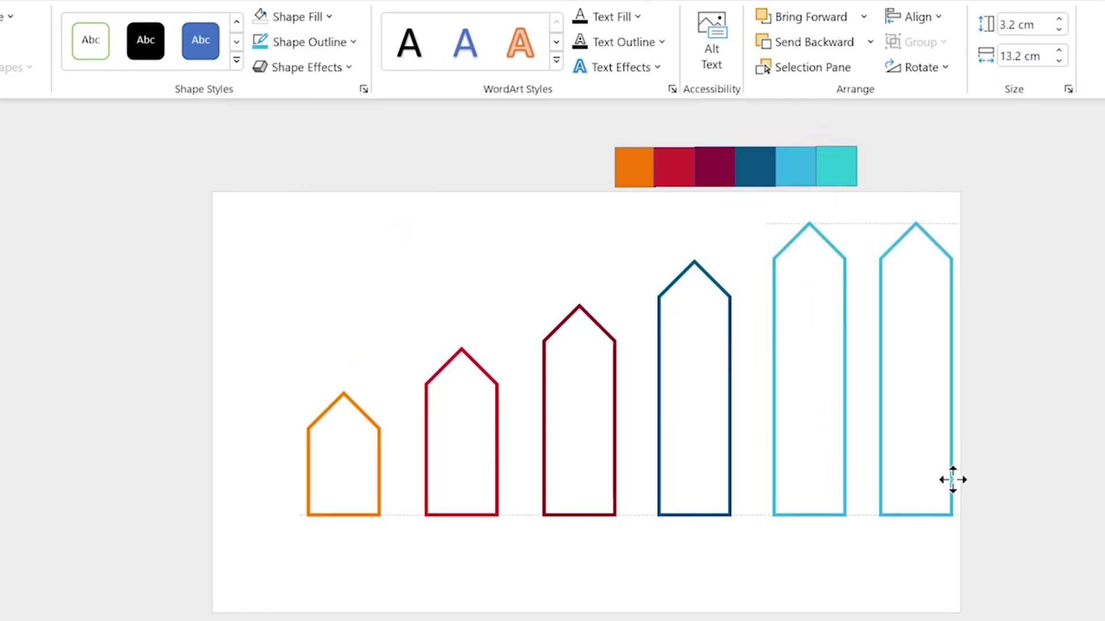
{"action": "left_click_drag", "start_coordinate": [918, 225], "coordinate": [918, 191]}
{"action": "left_click", "coordinate": [351, 42]}
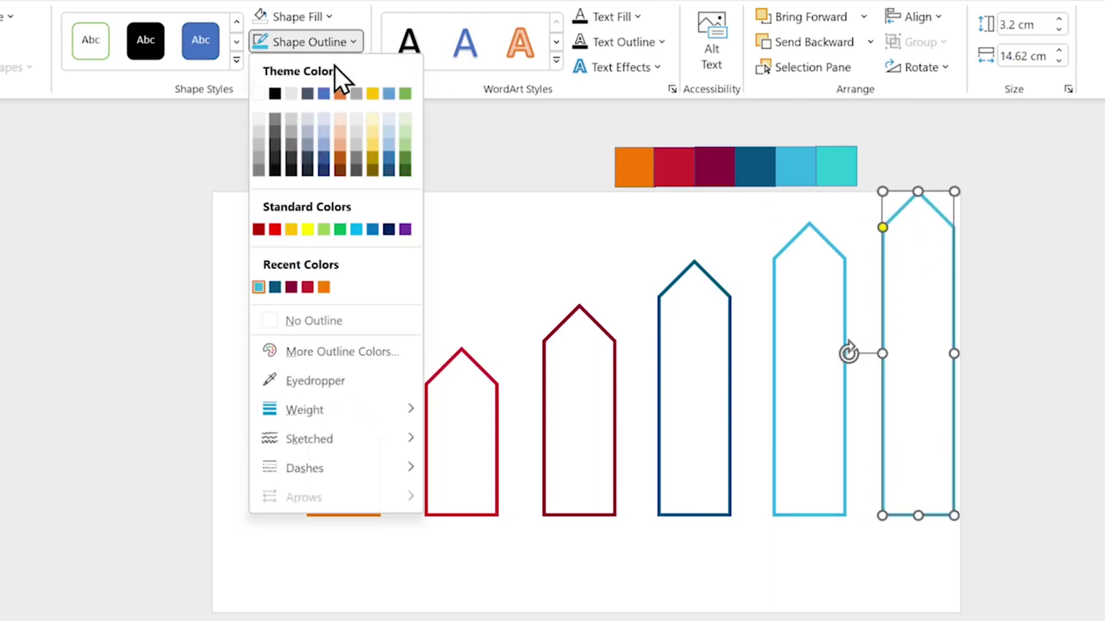
{"action": "left_click", "coordinate": [313, 380]}
{"action": "left_click", "coordinate": [836, 165]}
Step: Select all six pentagons and shrink them to fit the slide
{"action": "mouse_move", "coordinate": [1048, 167]}
{"action": "left_mouse_down"}
{"action": "mouse_move", "coordinate": [556, 548]}
{"action": "mouse_move", "coordinate": [553, 509]}
{"action": "mouse_move", "coordinate": [495, 524]}
{"action": "left_mouse_up"}
{"action": "left_click_drag", "start_coordinate": [649, 306], "coordinate": [649, 317]}
{"action": "left_click", "coordinate": [545, 265]}
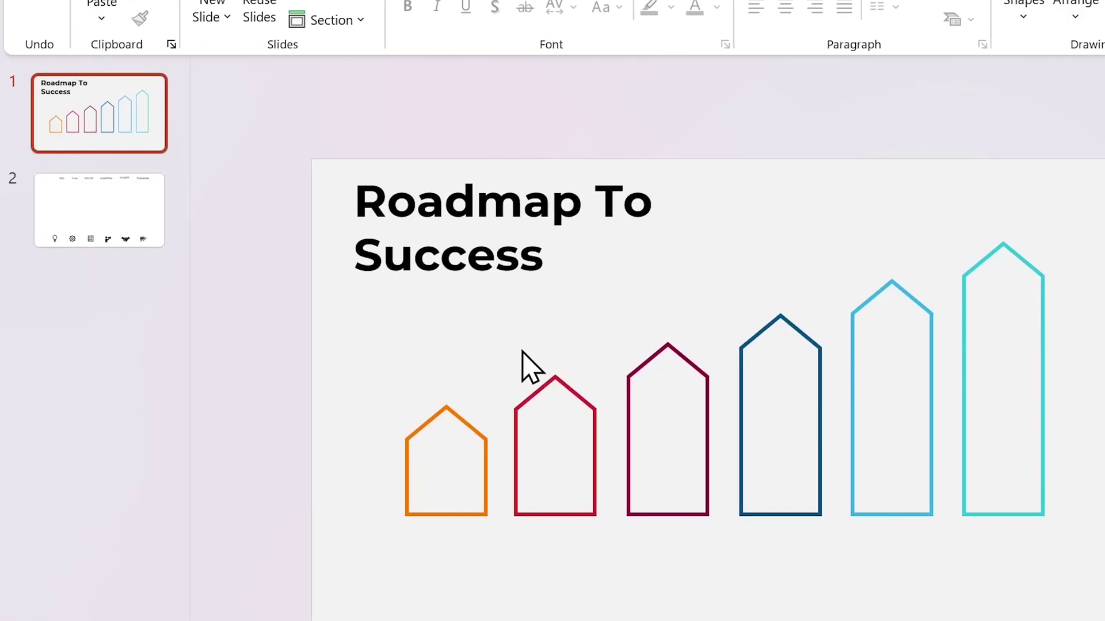
Step: Cut the IDEA–TEAMWORK labels from slide 2 and paste them below slide 1's pentagons
{"action": "left_click", "coordinate": [133, 235]}
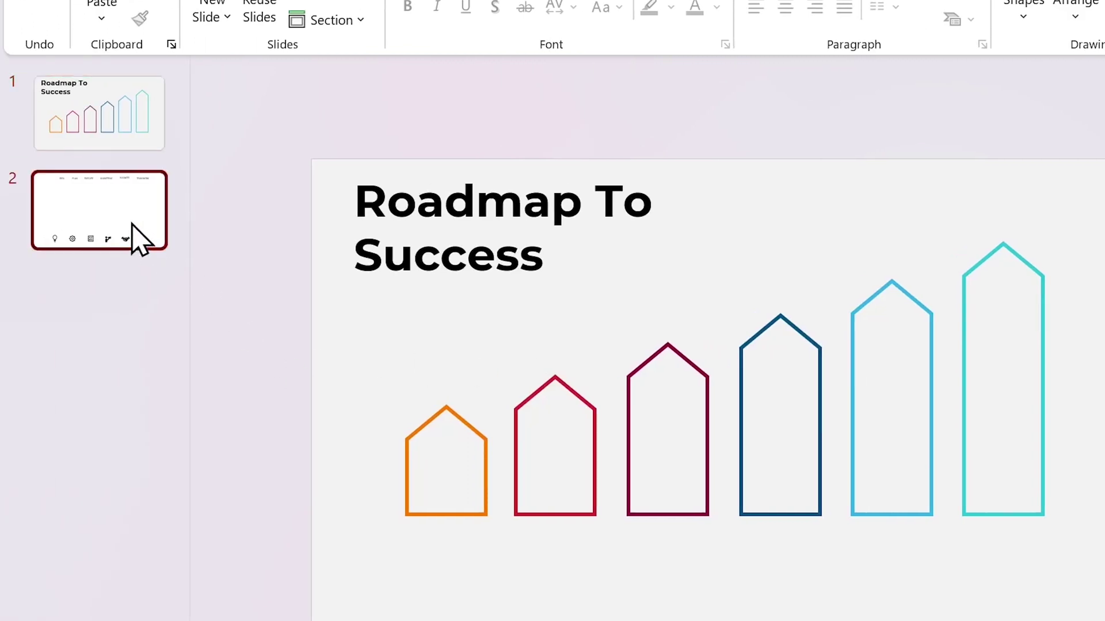
{"action": "left_click_drag", "start_coordinate": [415, 140], "coordinate": [1090, 256]}
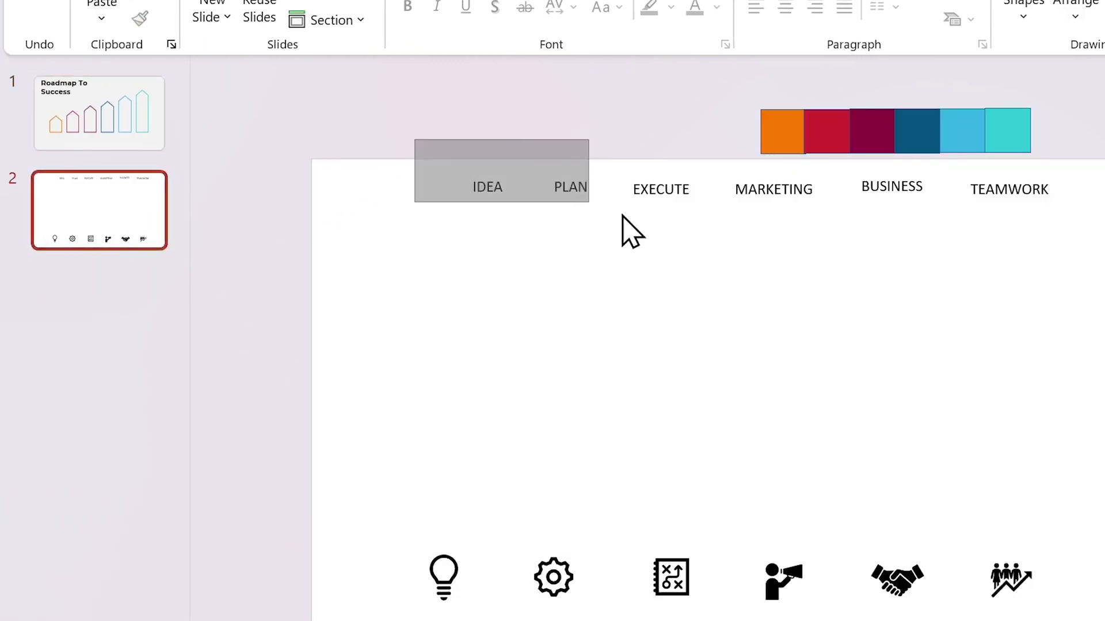
{"action": "key", "text": "ctrl+x"}
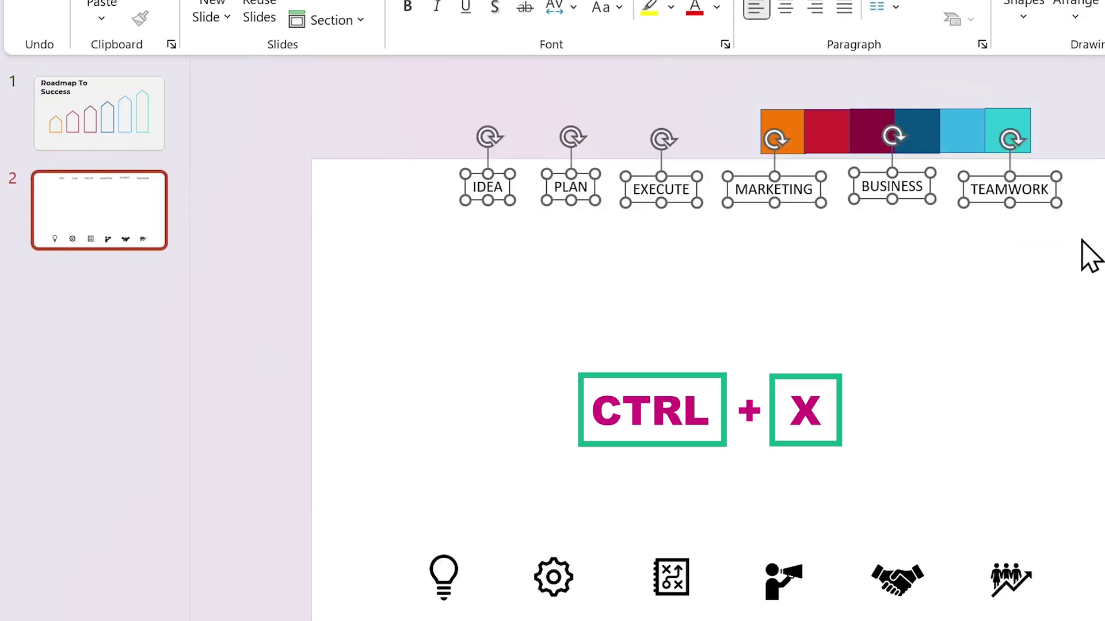
{"action": "left_click", "coordinate": [113, 121]}
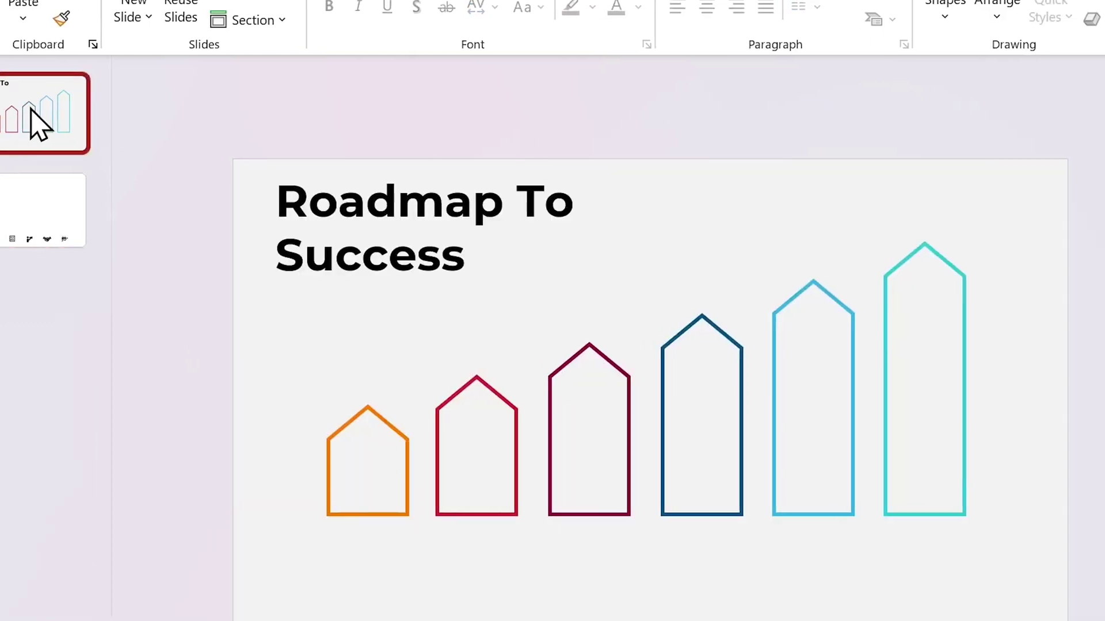
{"action": "key", "text": "ctrl+v"}
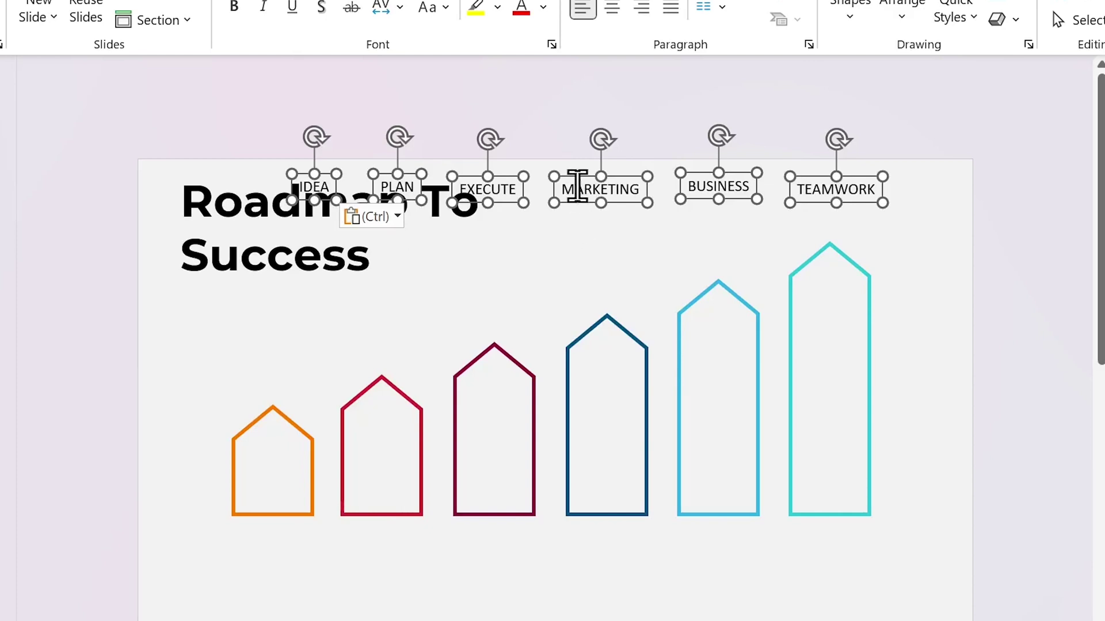
{"action": "left_click_drag", "start_coordinate": [576, 197], "coordinate": [543, 562]}
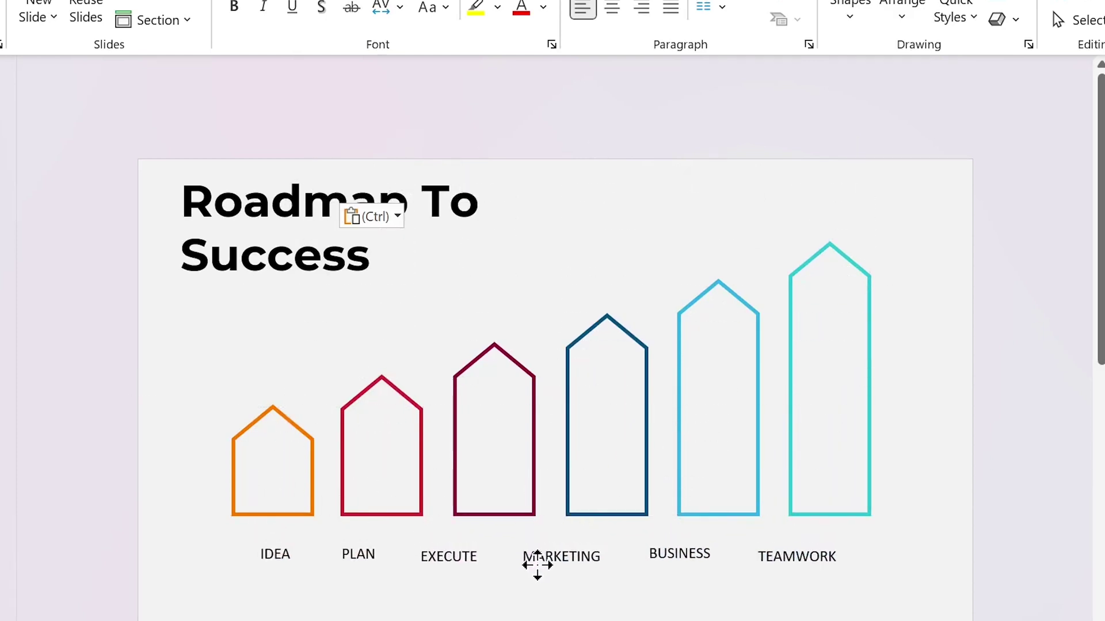
Step: Nudge the six labels into place and set them to Montserrat, size 28
{"action": "left_click_drag", "start_coordinate": [538, 563], "coordinate": [539, 563]}
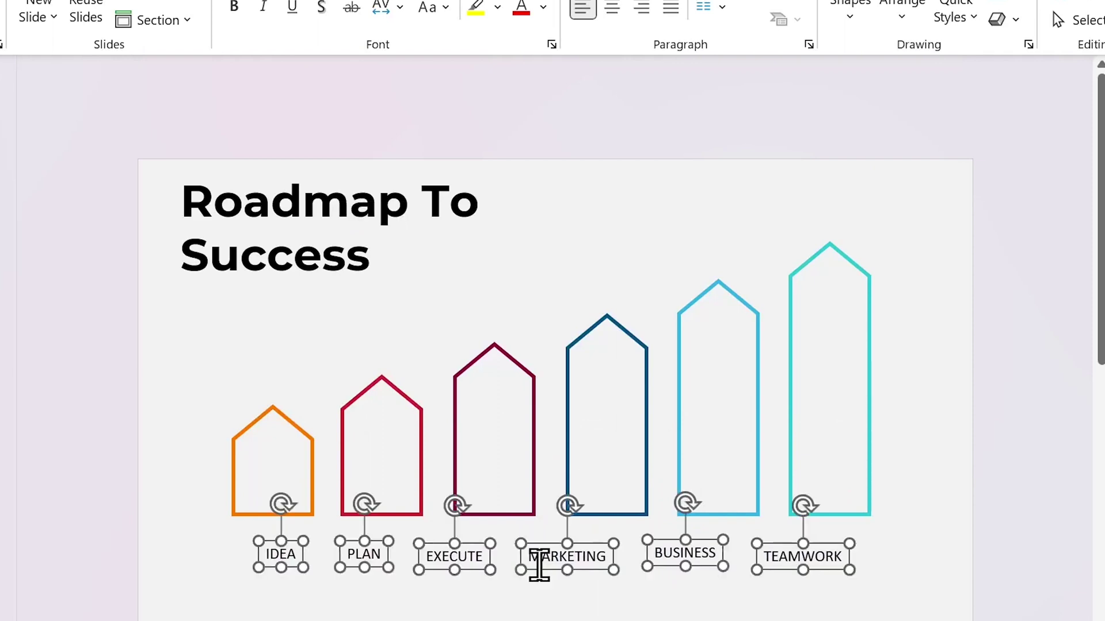
{"action": "left_click", "coordinate": [359, 19]}
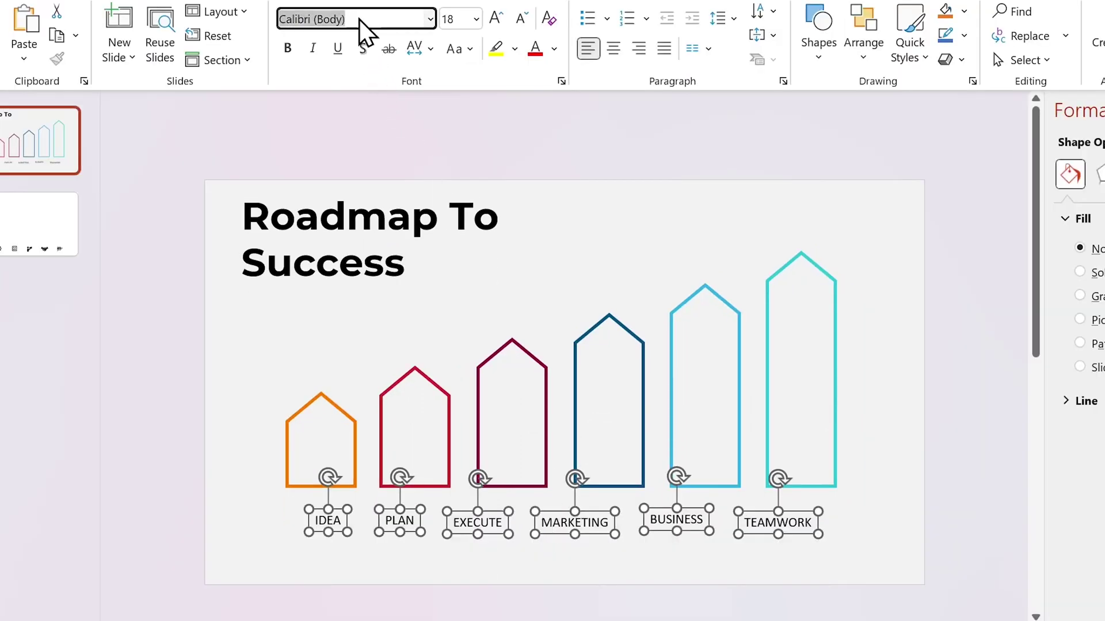
{"action": "type", "text": "Montserrat"}
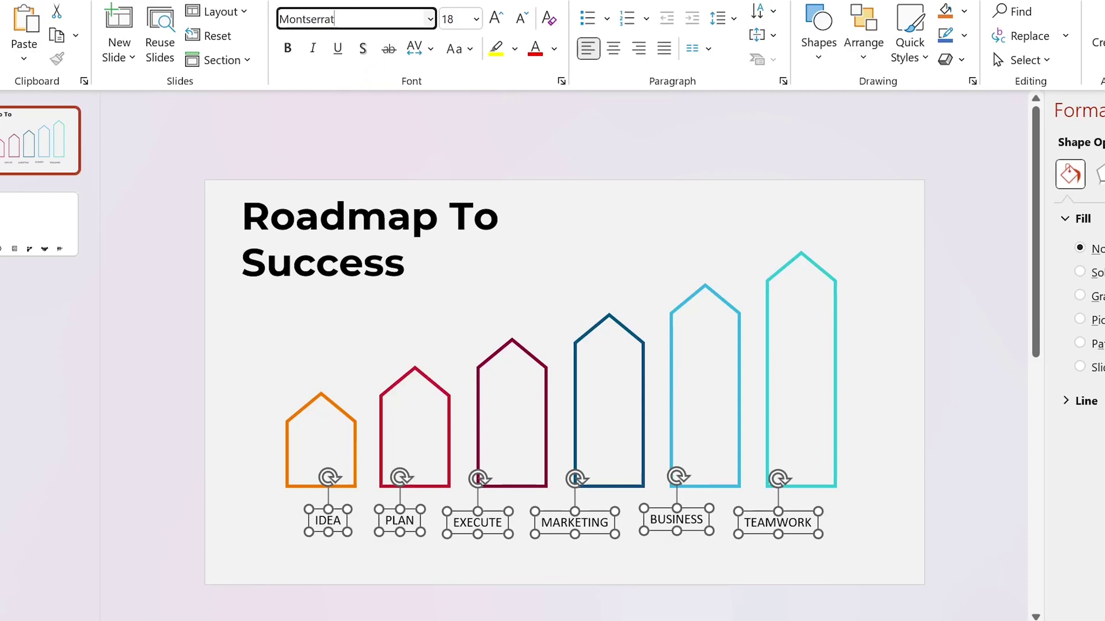
{"action": "key", "text": "Tab"}
{"action": "type", "text": "28"}
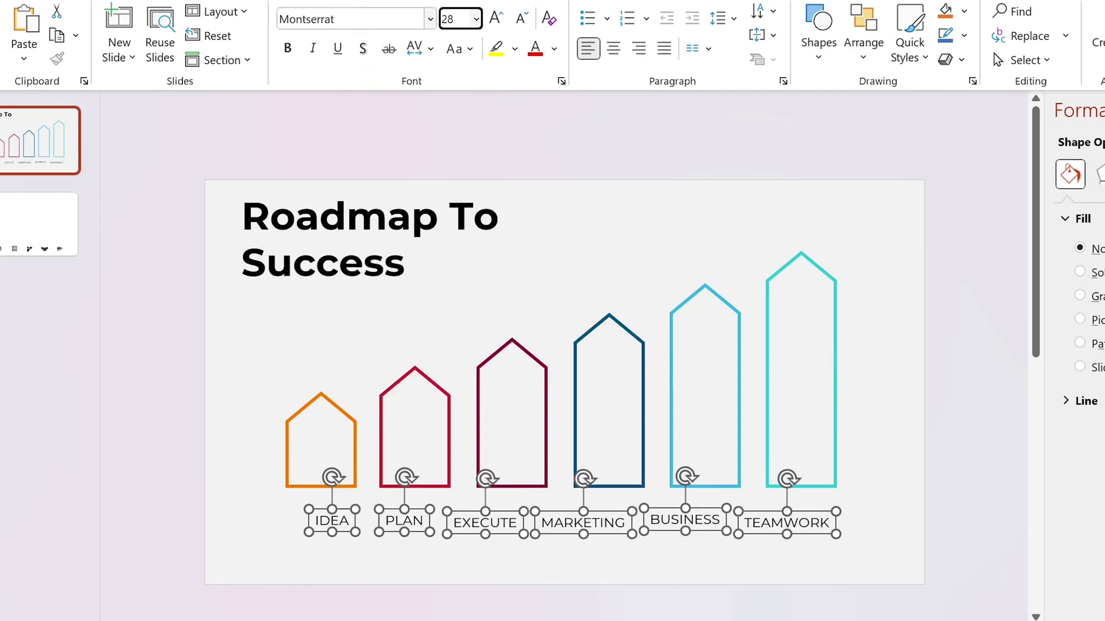
{"action": "key", "text": "Return"}
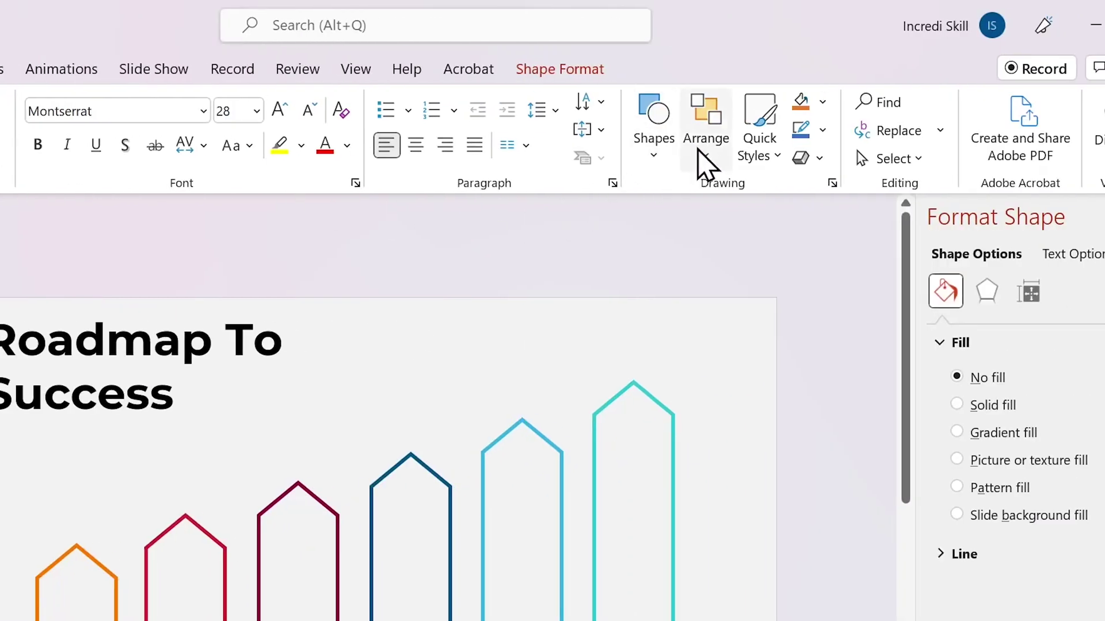
Step: Rotate all six labels 90° left
{"action": "left_click", "coordinate": [706, 151]}
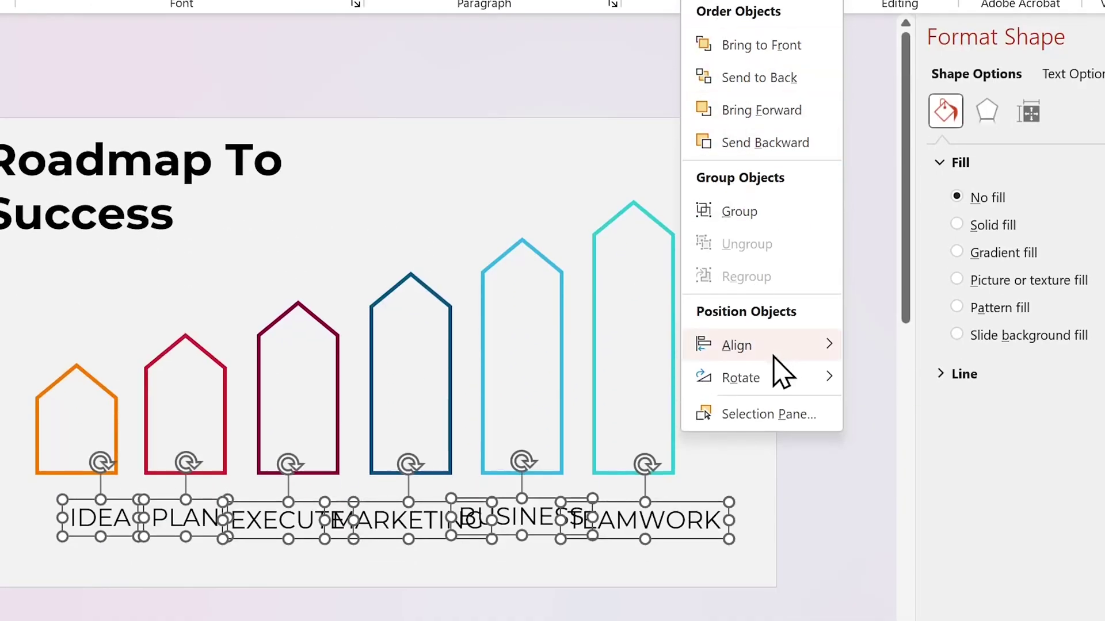
{"action": "mouse_move", "coordinate": [741, 378]}
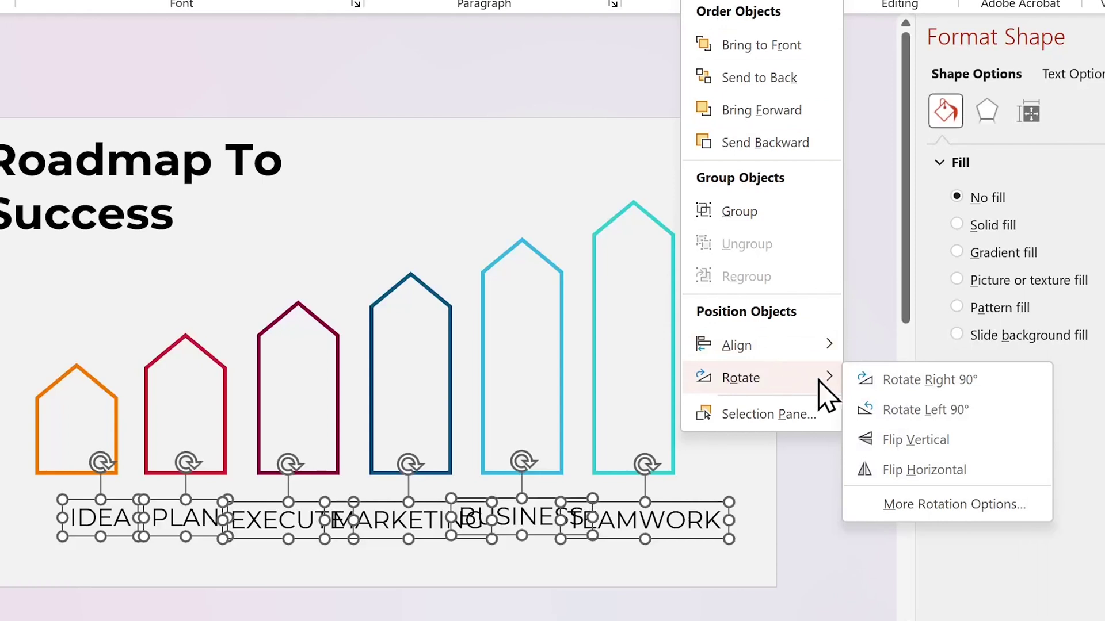
{"action": "left_click", "coordinate": [907, 413]}
{"action": "left_click", "coordinate": [906, 419]}
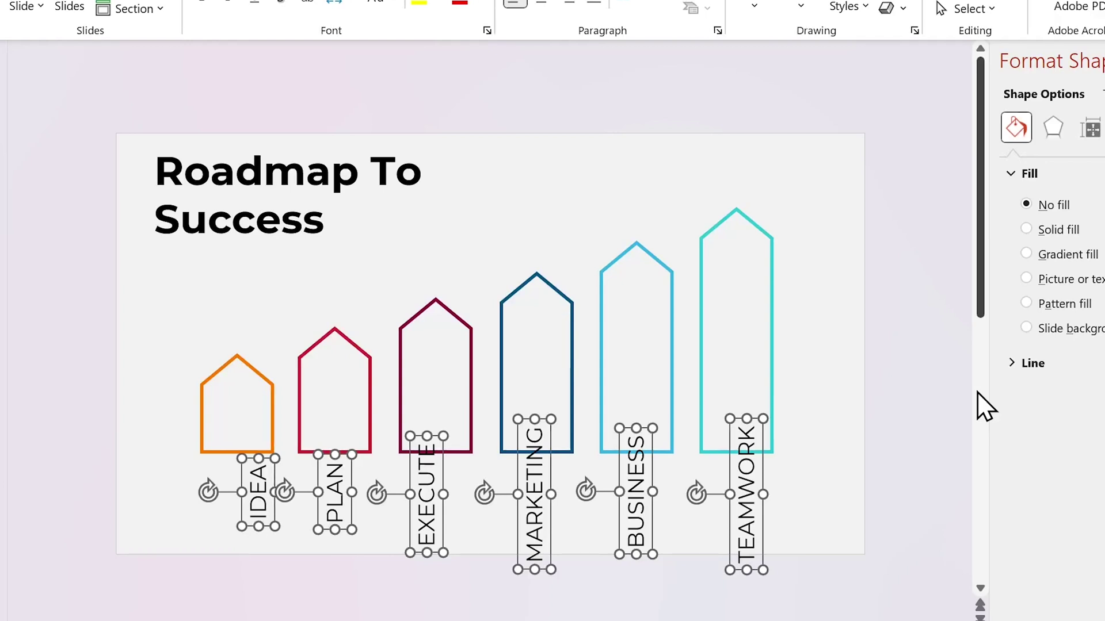
{"action": "left_click", "coordinate": [279, 462]}
Step: Move IDEA, PLAN, EXECUTE, MARKETING, BUSINESS and TEAMWORK into their matching pentagons
{"action": "left_click_drag", "start_coordinate": [266, 518], "coordinate": [242, 446]}
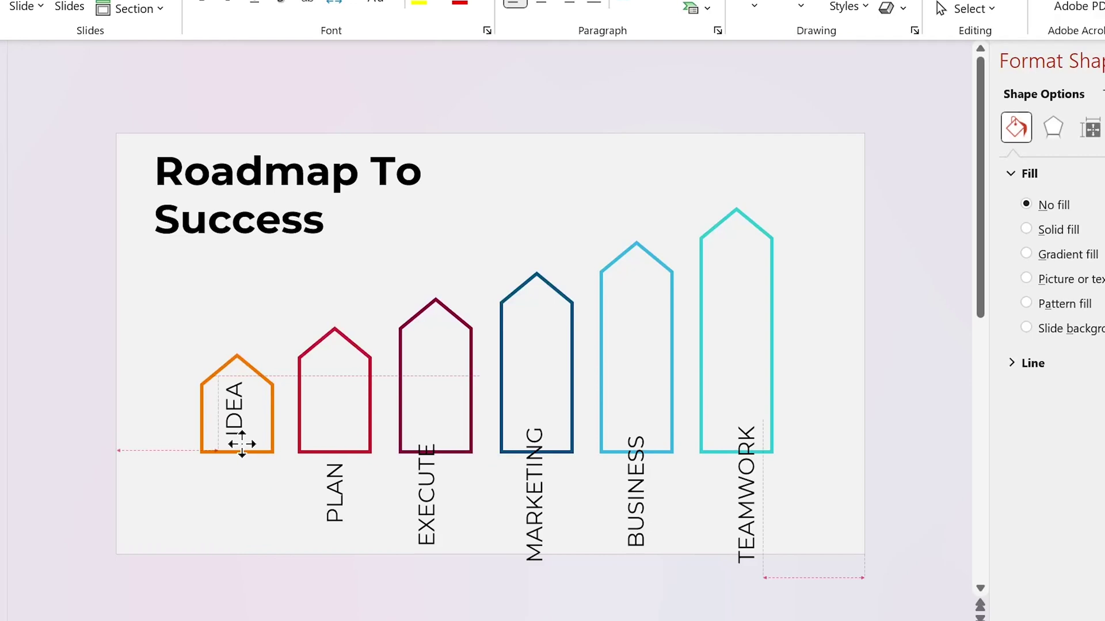
{"action": "left_click_drag", "start_coordinate": [350, 527], "coordinate": [342, 440]}
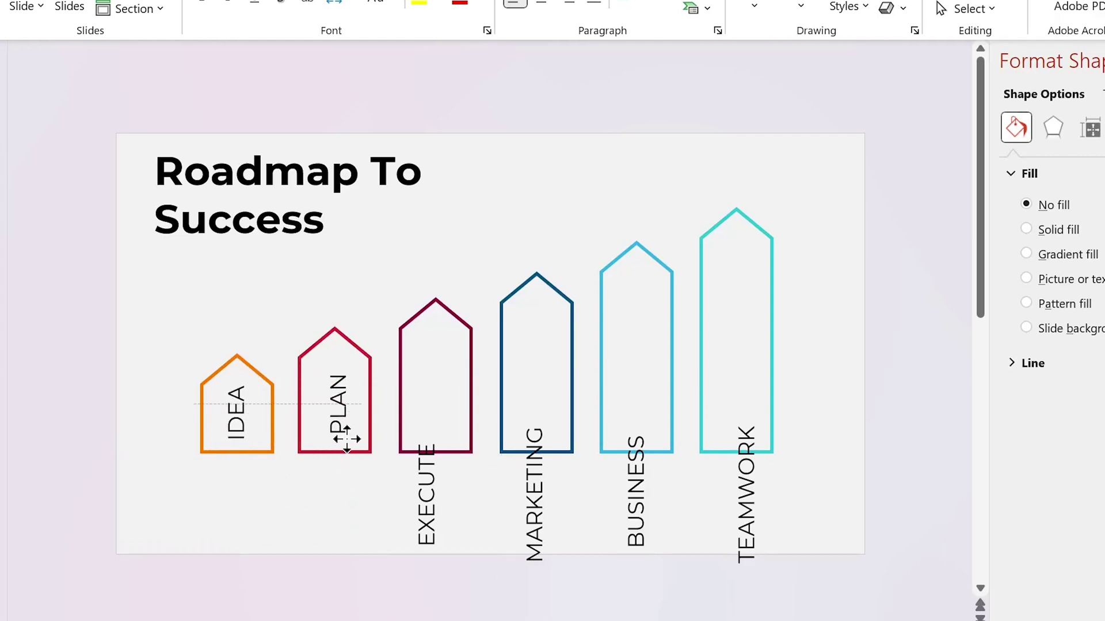
{"action": "left_click_drag", "start_coordinate": [427, 522], "coordinate": [444, 442]}
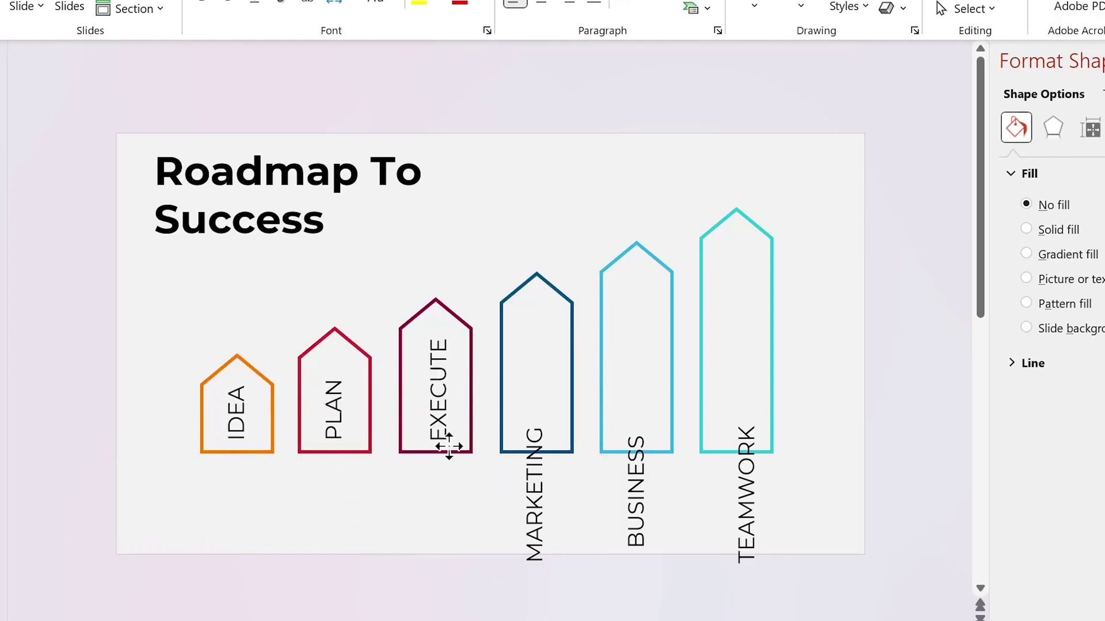
{"action": "left_click_drag", "start_coordinate": [542, 548], "coordinate": [544, 448]}
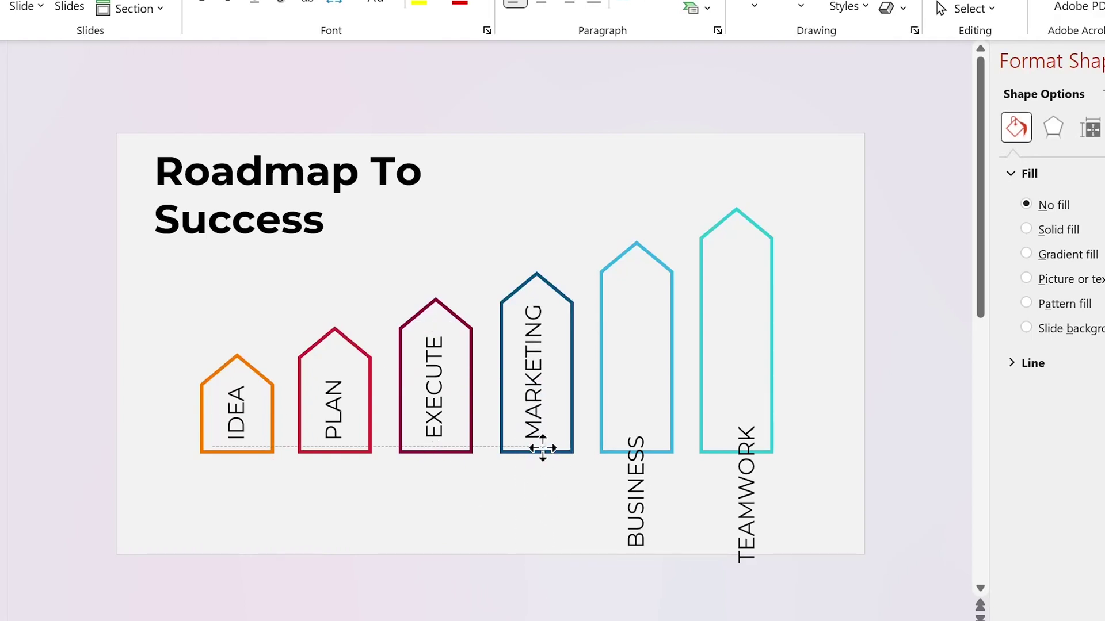
{"action": "left_click_drag", "start_coordinate": [637, 544], "coordinate": [643, 445]}
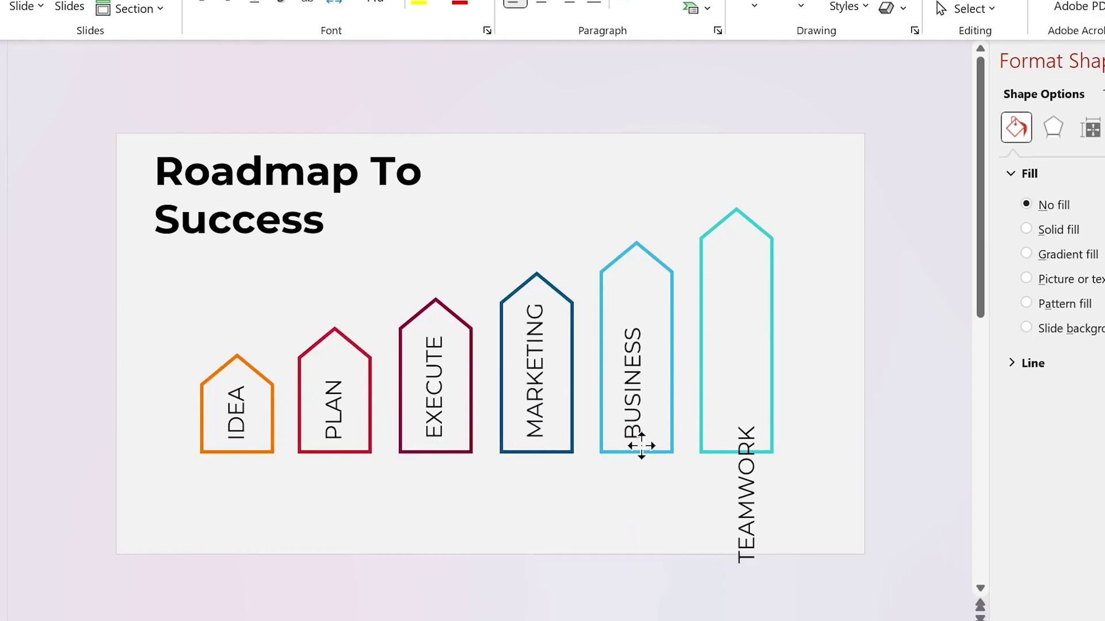
{"action": "left_click_drag", "start_coordinate": [749, 574], "coordinate": [747, 447]}
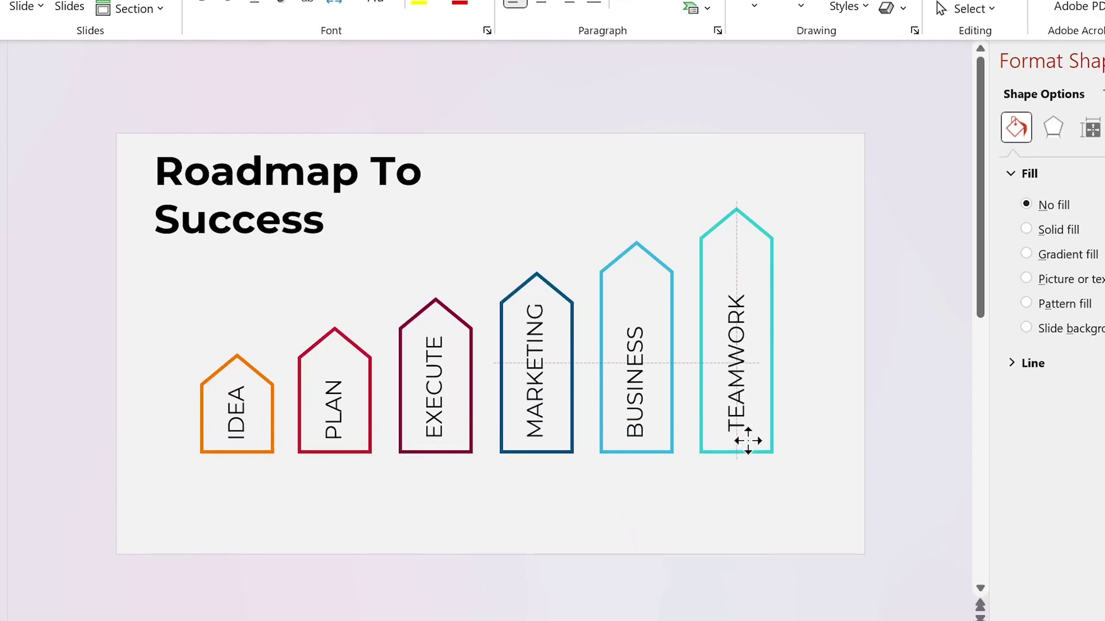
{"action": "left_click", "coordinate": [643, 511]}
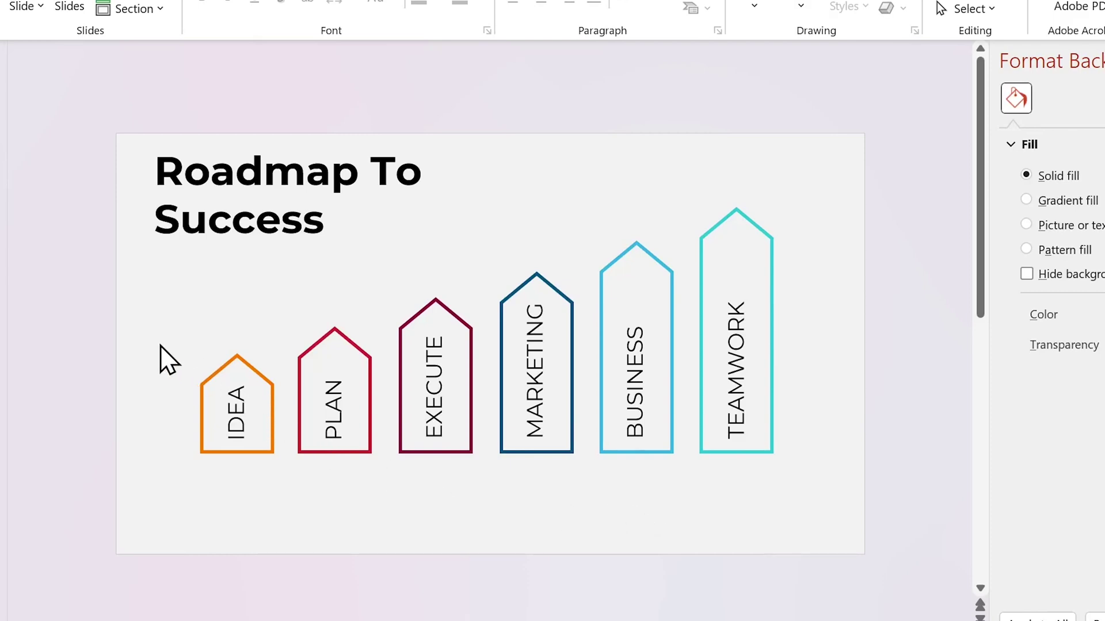
Step: Group the IDEA, PLAN, EXECUTE, MARKETING, BUSINESS and TEAMWORK pentagons each with its label
{"action": "left_click_drag", "start_coordinate": [151, 326], "coordinate": [291, 504]}
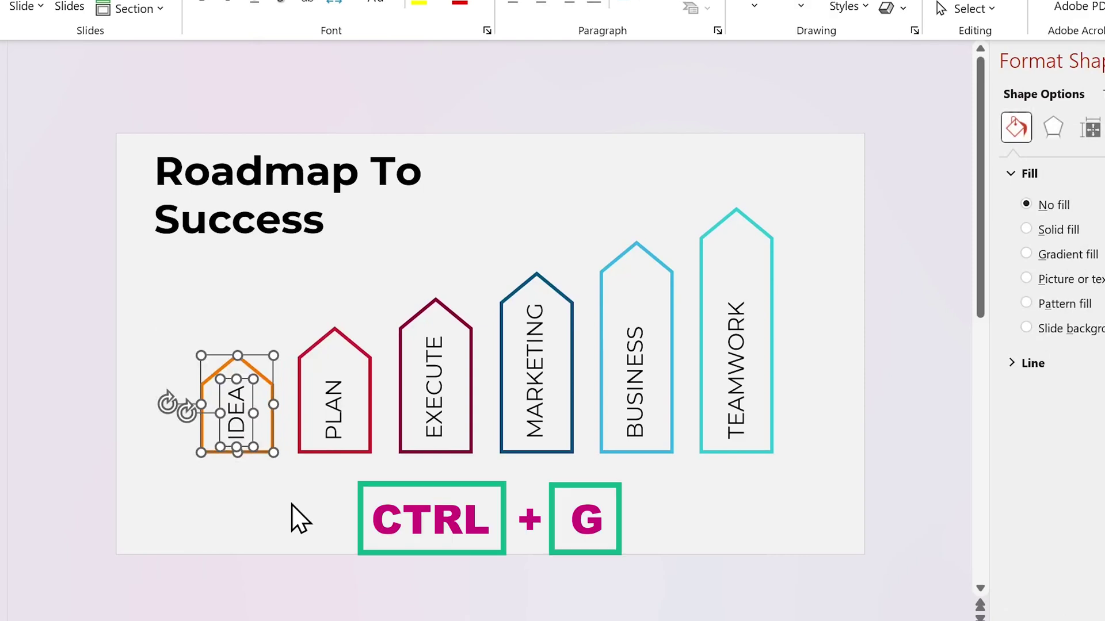
{"action": "key", "text": "ctrl+g"}
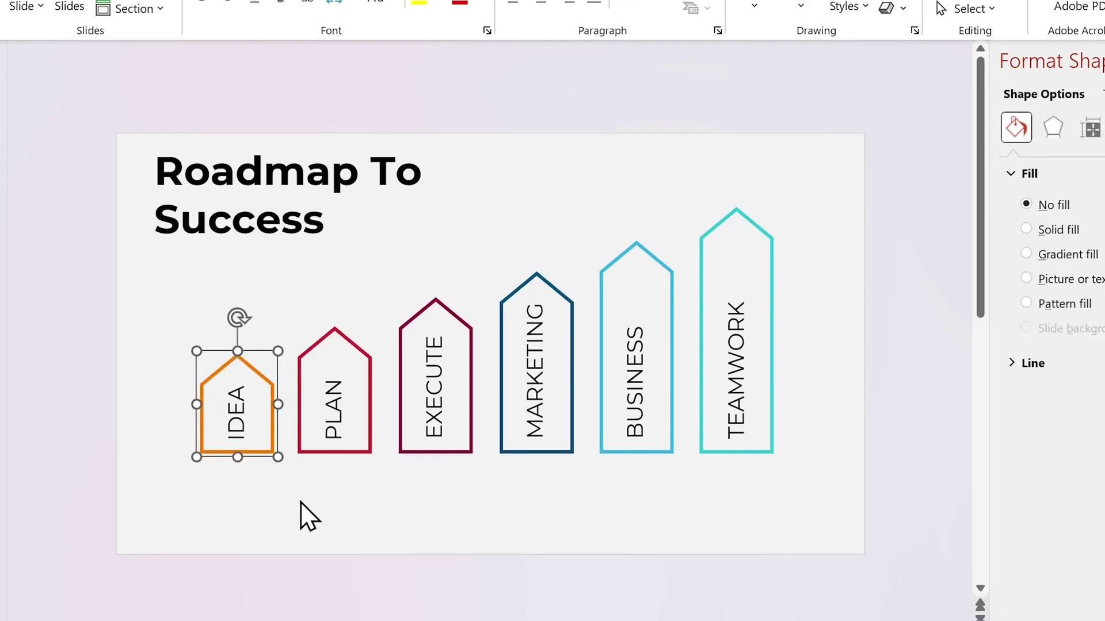
{"action": "left_click_drag", "start_coordinate": [285, 291], "coordinate": [383, 504]}
{"action": "key", "text": "ctrl+g"}
{"action": "left_click_drag", "start_coordinate": [389, 260], "coordinate": [480, 494]}
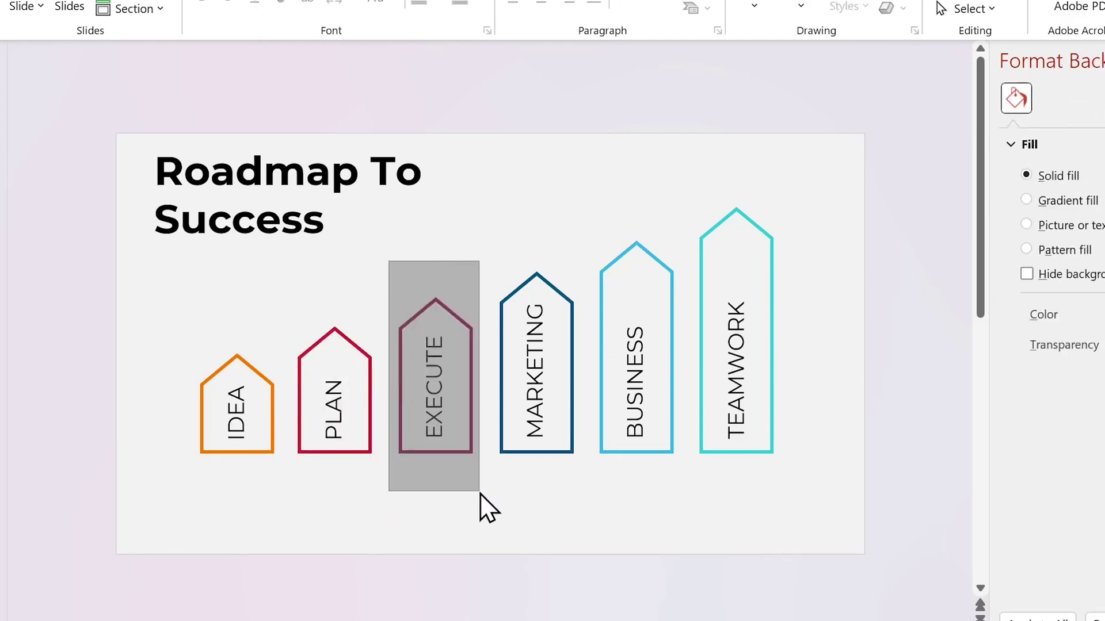
{"action": "key", "text": "ctrl+g"}
{"action": "left_click_drag", "start_coordinate": [487, 230], "coordinate": [577, 501]}
{"action": "key", "text": "ctrl+g"}
{"action": "left_click_drag", "start_coordinate": [586, 189], "coordinate": [687, 472]}
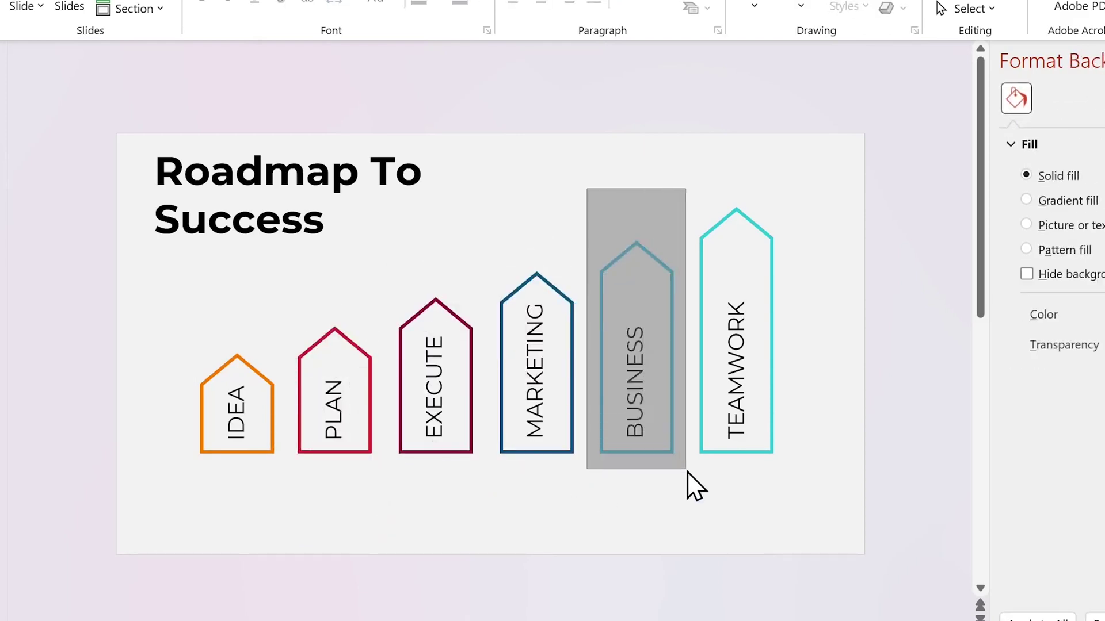
{"action": "key", "text": "ctrl+g"}
{"action": "left_click_drag", "start_coordinate": [692, 173], "coordinate": [777, 484]}
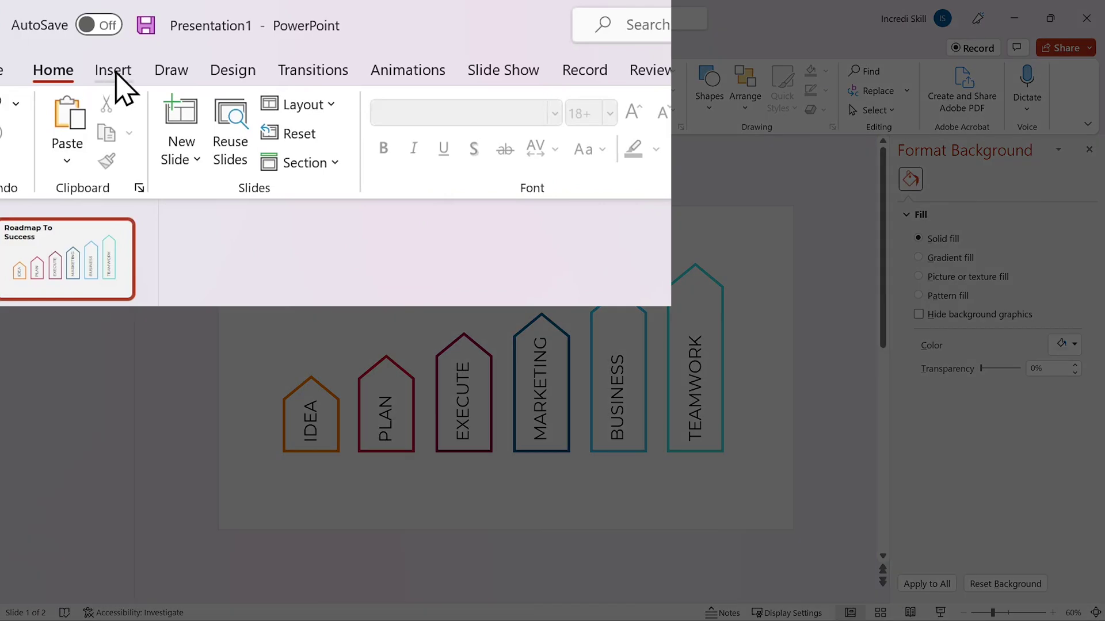
Step: Insert a rectangle with white fill and no outline
{"action": "left_click", "coordinate": [105, 49]}
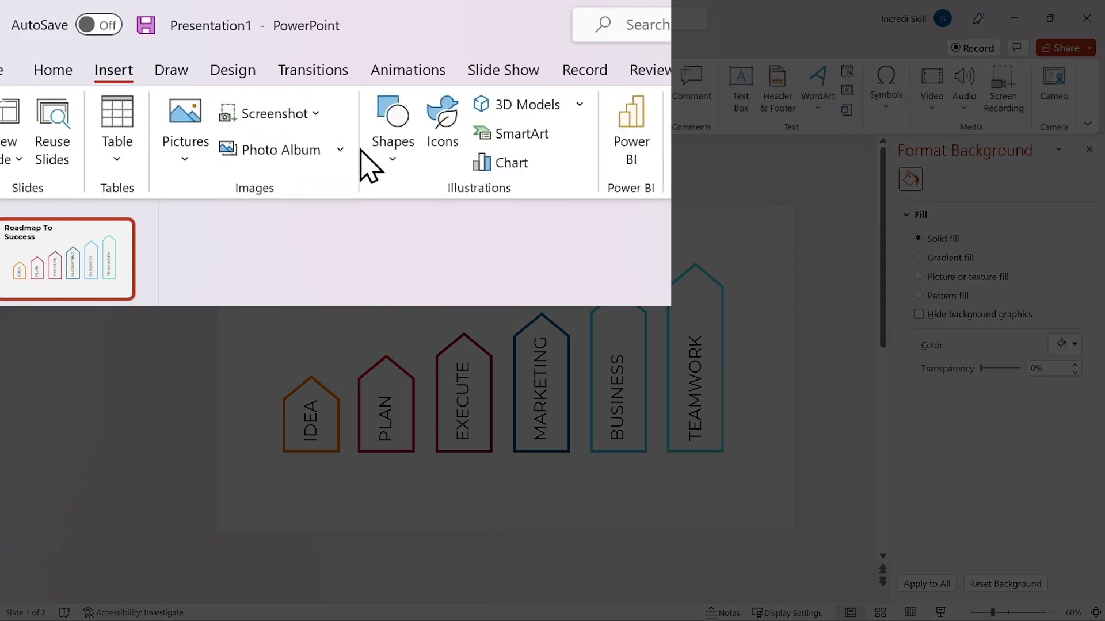
{"action": "left_click", "coordinate": [393, 169]}
{"action": "left_click", "coordinate": [446, 225]}
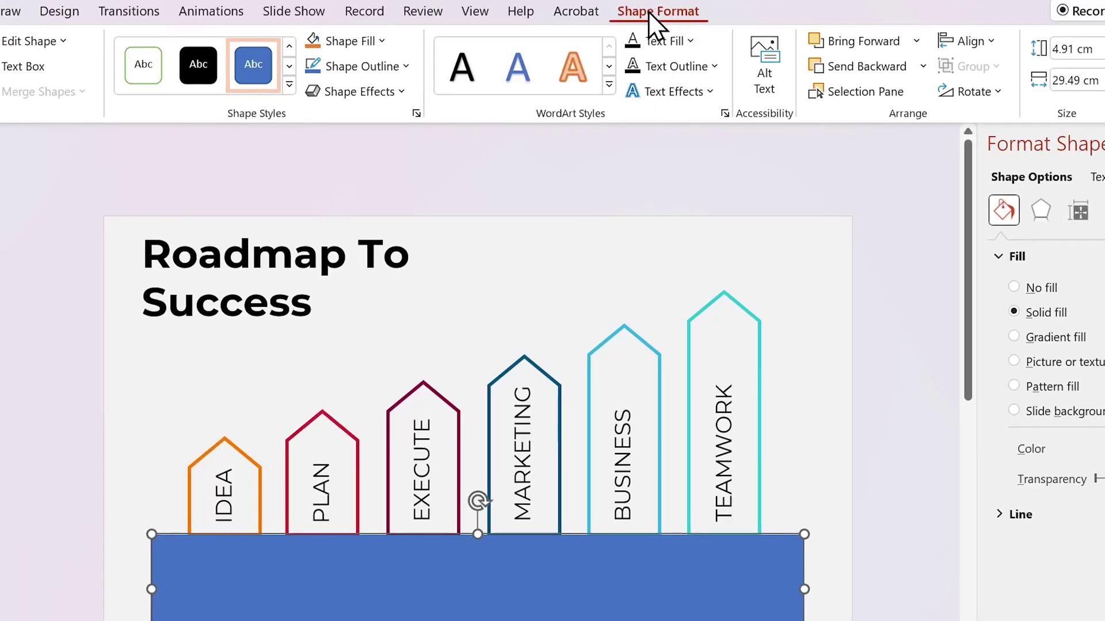
{"action": "left_click", "coordinate": [381, 44]}
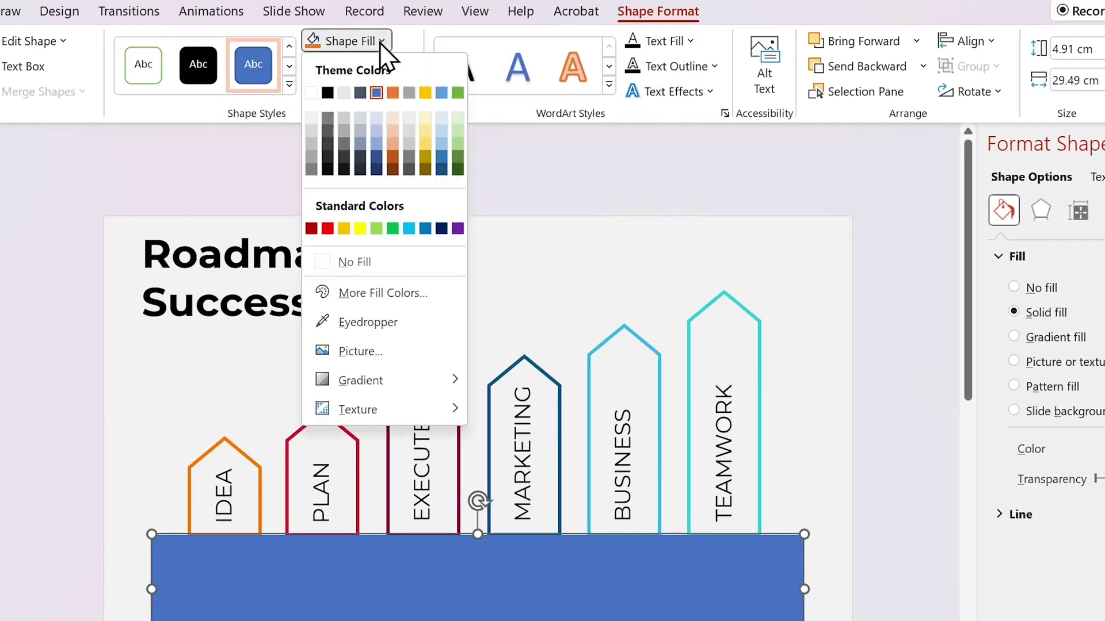
{"action": "left_click", "coordinate": [313, 91]}
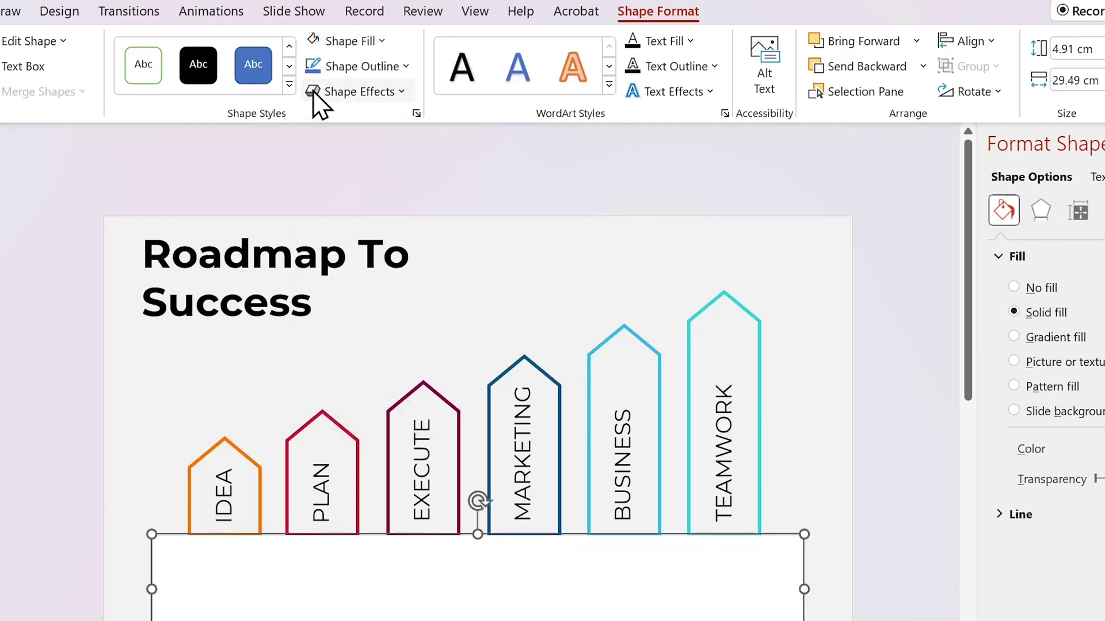
{"action": "left_click", "coordinate": [397, 70]}
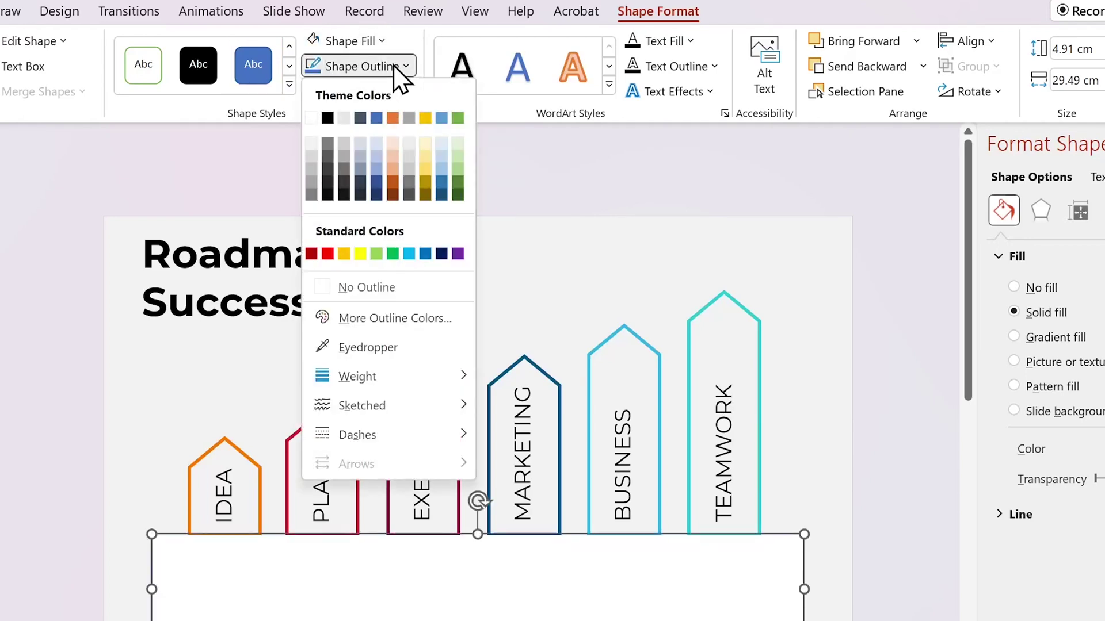
{"action": "left_click", "coordinate": [366, 291]}
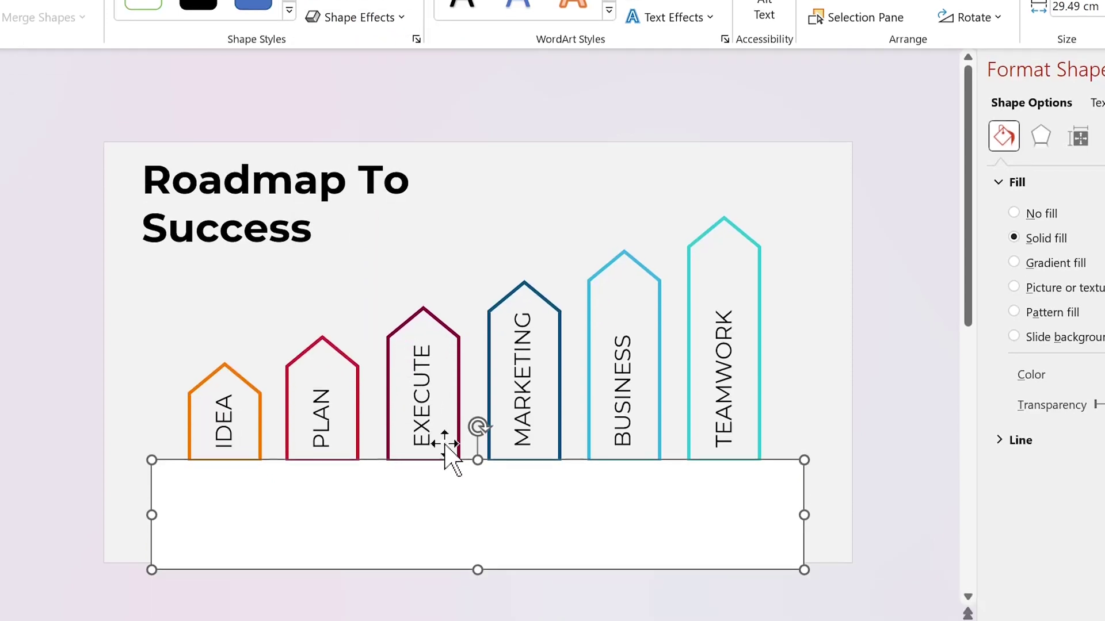
Step: Position the white rectangle over the pentagons' bottom edges
{"action": "left_click_drag", "start_coordinate": [486, 489], "coordinate": [483, 482]}
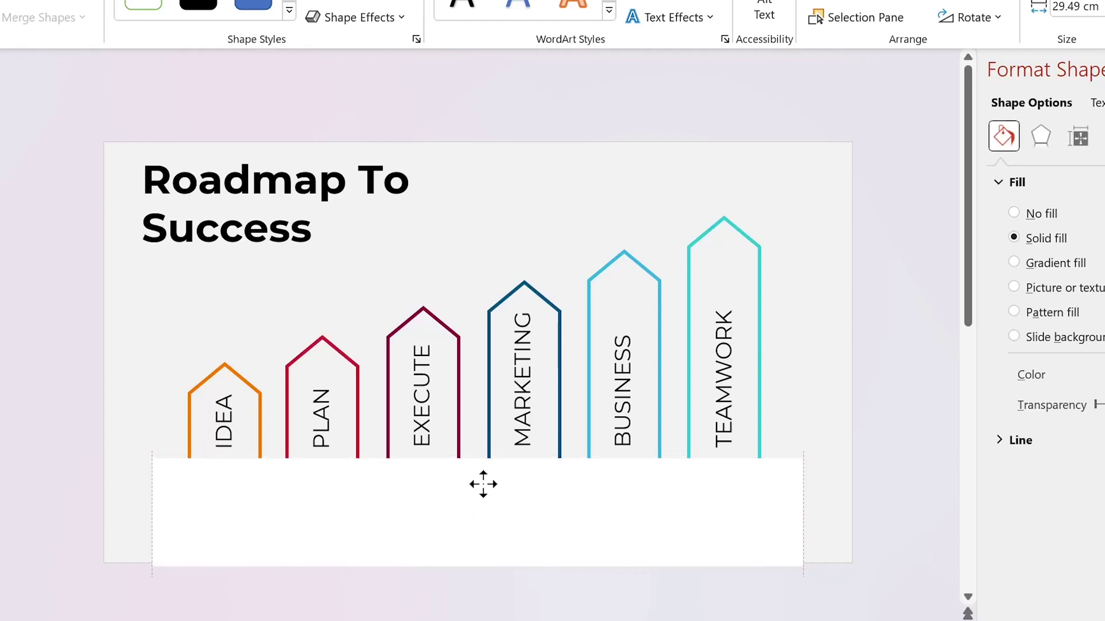
{"action": "left_click_drag", "start_coordinate": [483, 484], "coordinate": [483, 486]}
{"action": "left_click_drag", "start_coordinate": [483, 487], "coordinate": [483, 488]}
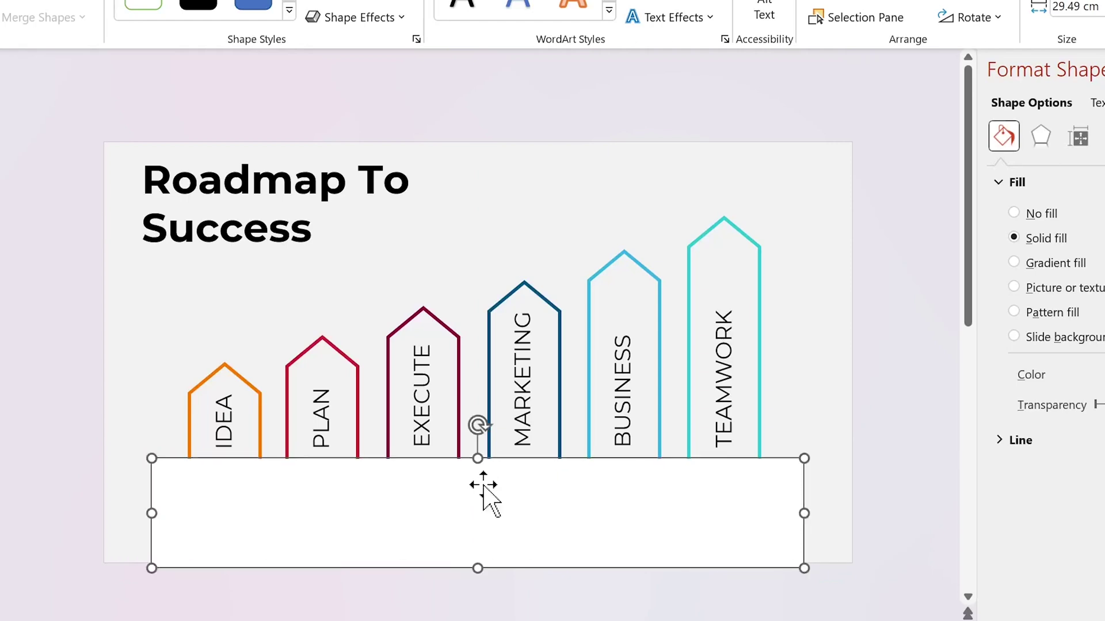
{"action": "left_click", "coordinate": [780, 452]}
Step: Open the Format Shape settings for the white rectangle
{"action": "left_click", "coordinate": [543, 541]}
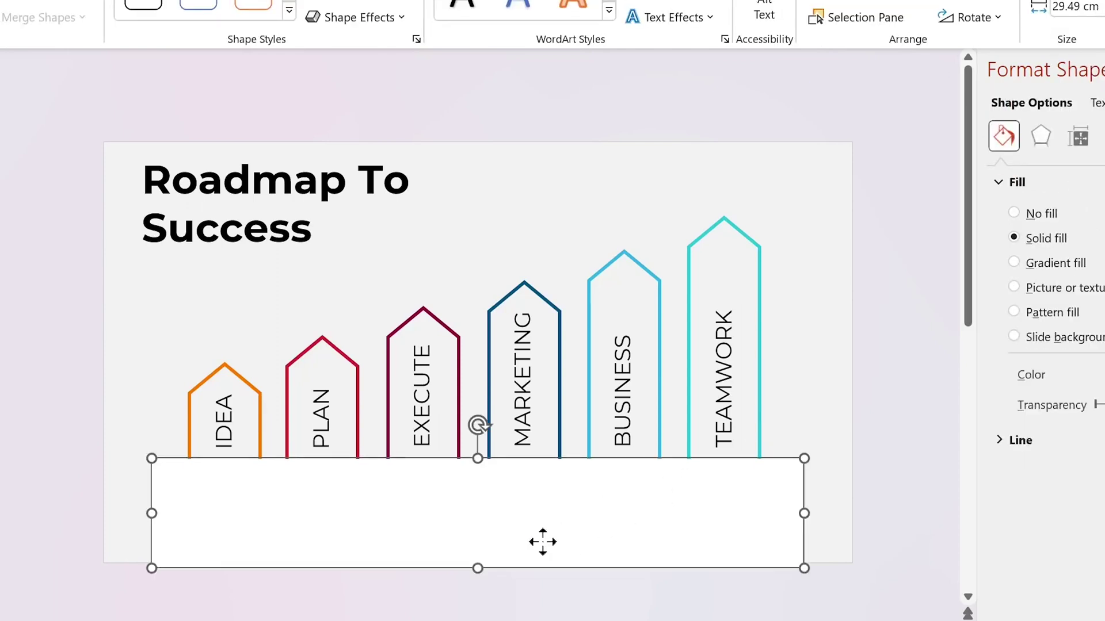
{"action": "right_click", "coordinate": [543, 542]}
{"action": "left_click", "coordinate": [604, 494]}
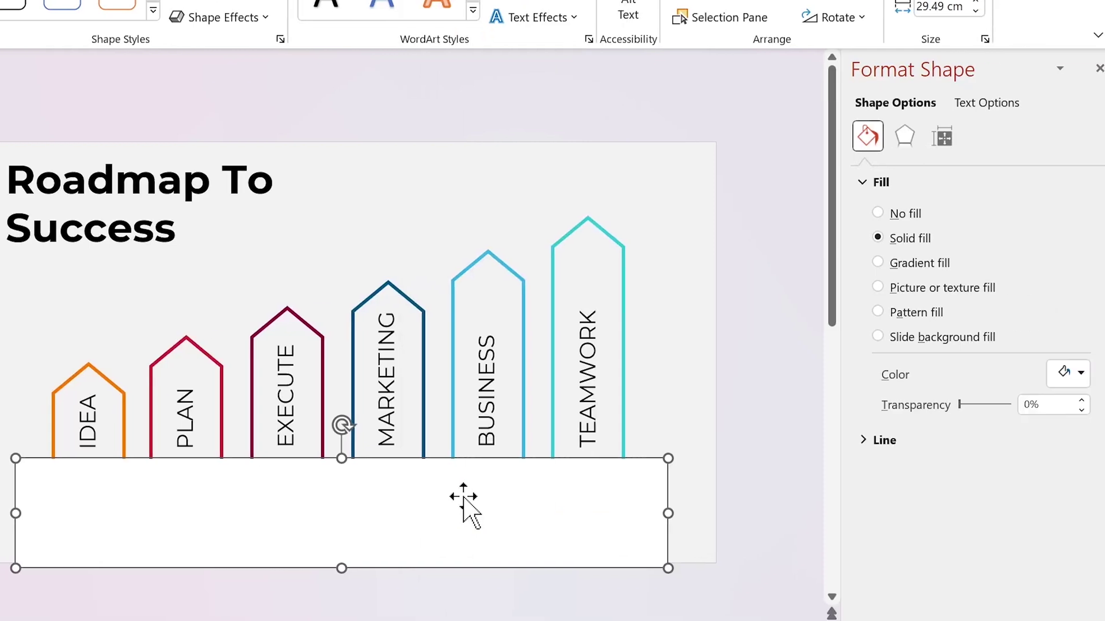
Step: Set the rectangle's shadow to black, 60% transparency, 26 pt blur and 167° angle
{"action": "left_click", "coordinate": [904, 136]}
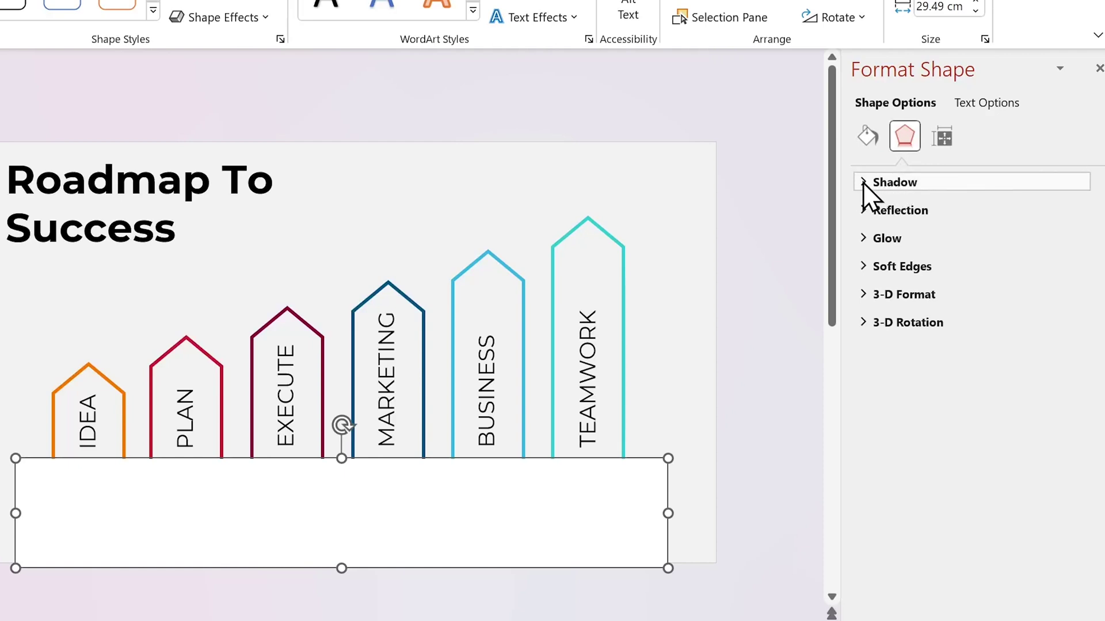
{"action": "left_click", "coordinate": [862, 182]}
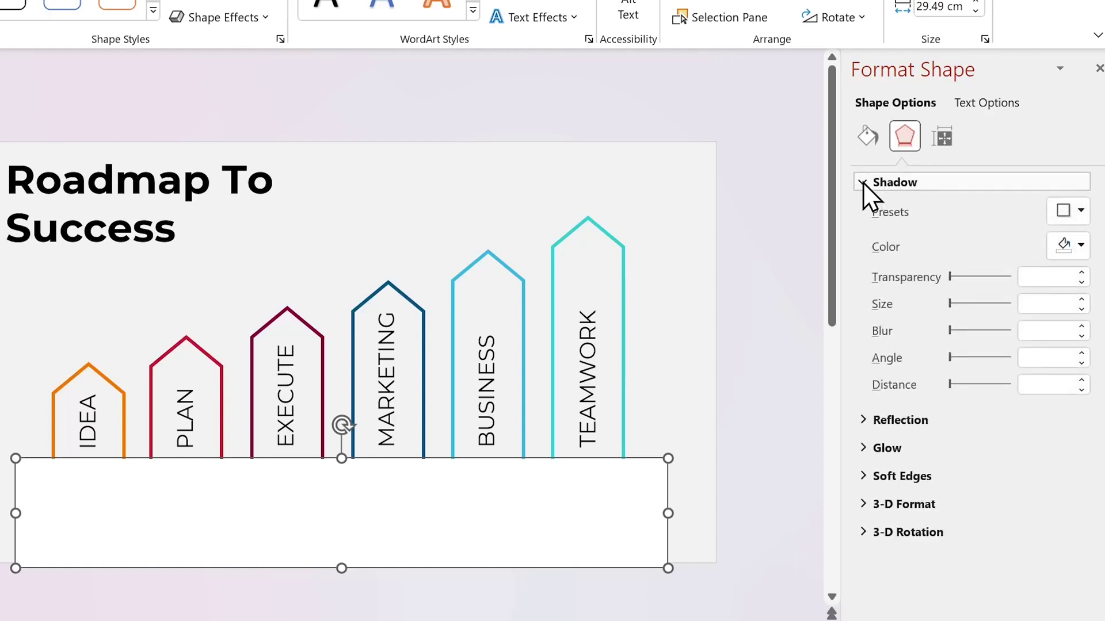
{"action": "left_click", "coordinate": [1073, 233]}
{"action": "left_click", "coordinate": [951, 298]}
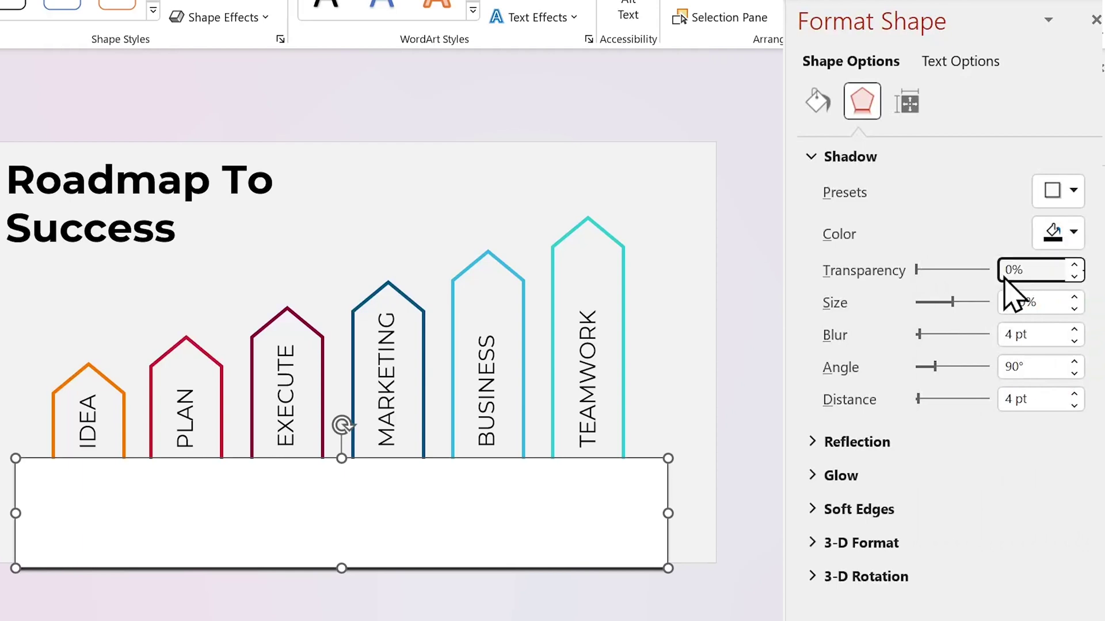
{"action": "type", "text": "60"}
{"action": "key", "text": "Return"}
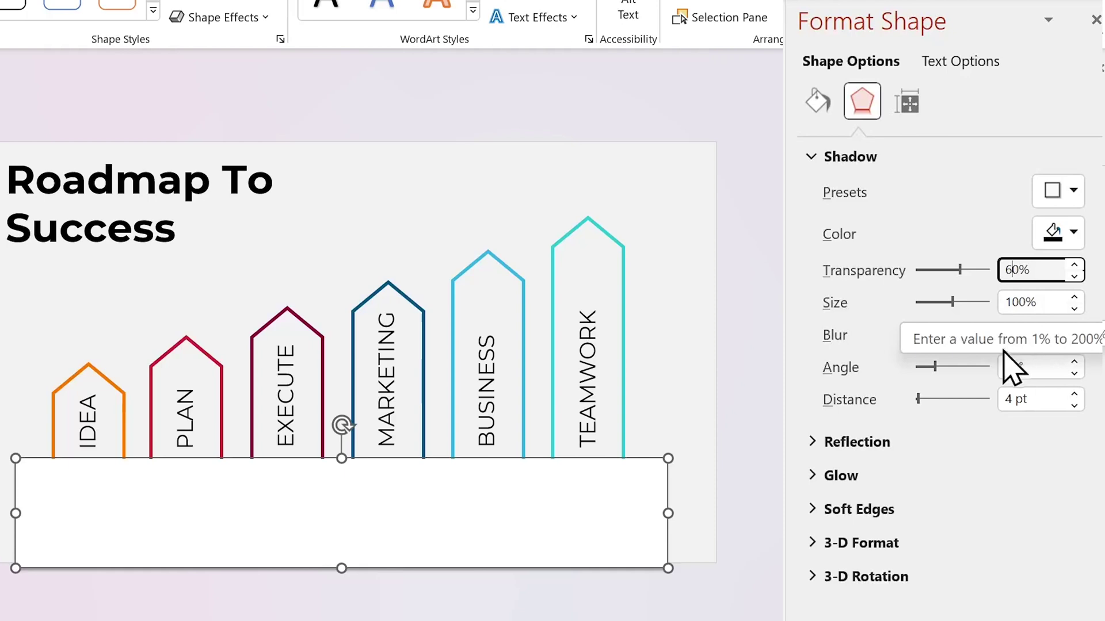
{"action": "left_click", "coordinate": [1016, 334]}
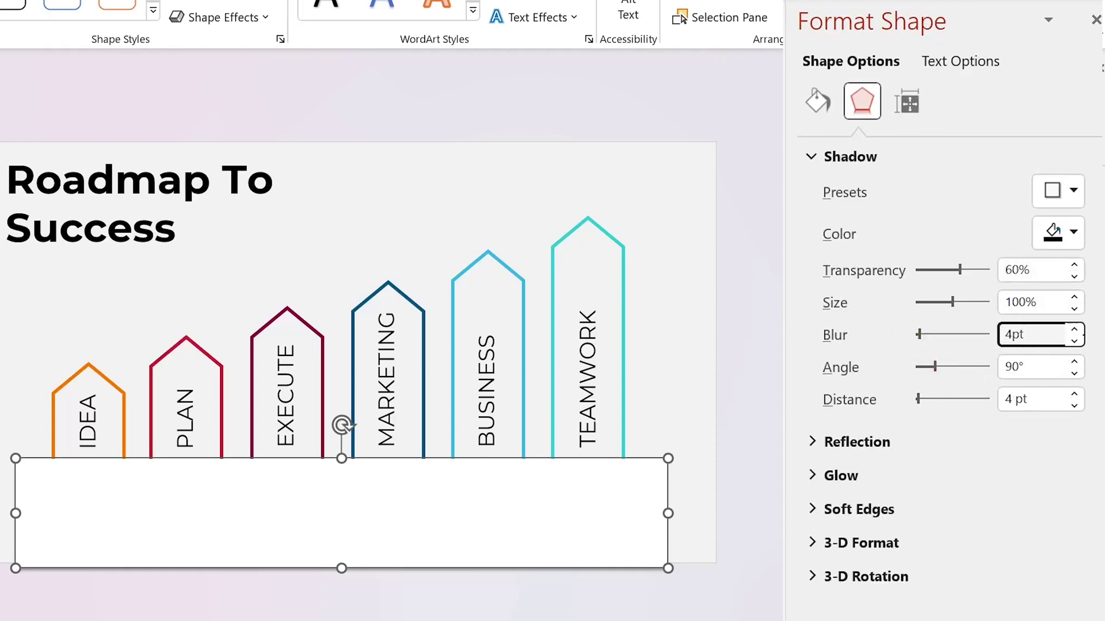
{"action": "key", "text": "BackSpace"}
{"action": "type", "text": "26"}
{"action": "key", "text": "Return"}
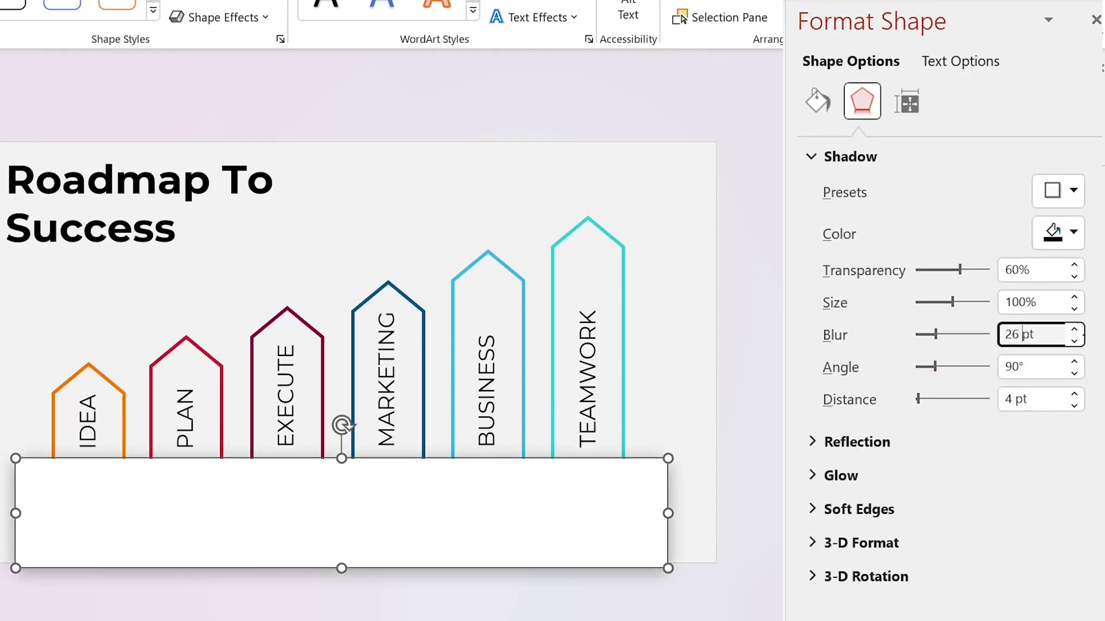
{"action": "left_click", "coordinate": [1046, 371]}
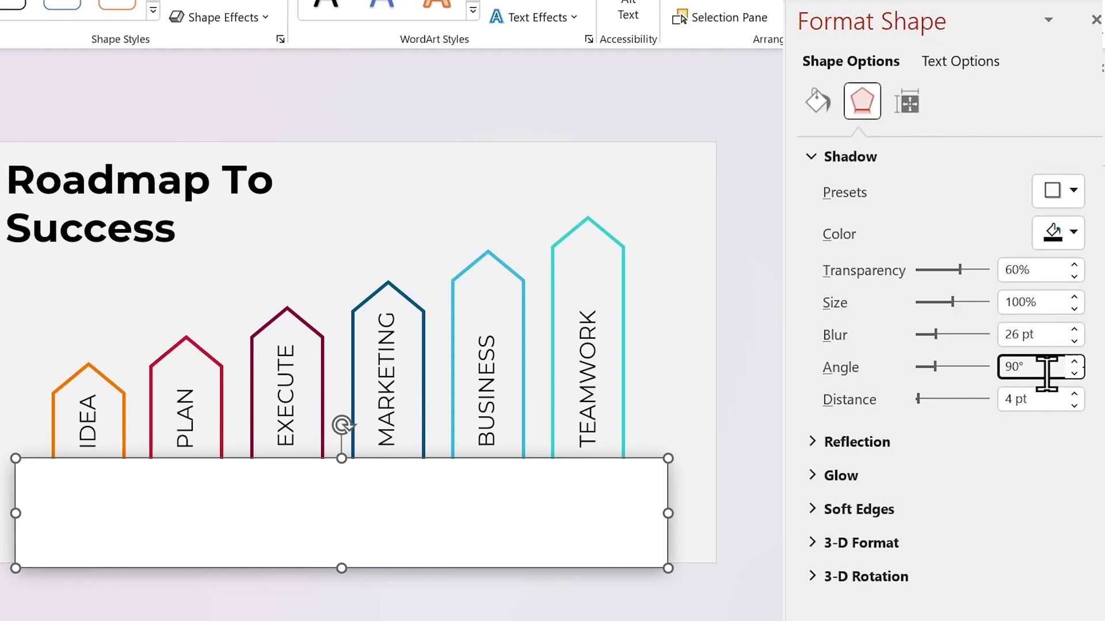
{"action": "key", "text": "BackSpace"}
{"action": "type", "text": "1"}
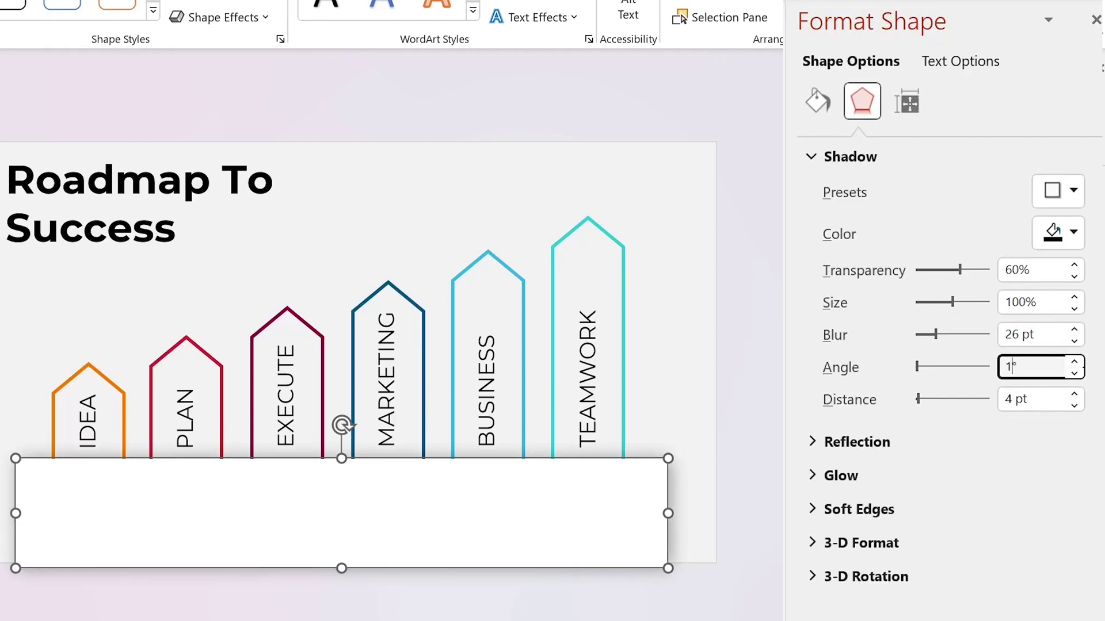
{"action": "type", "text": "67"}
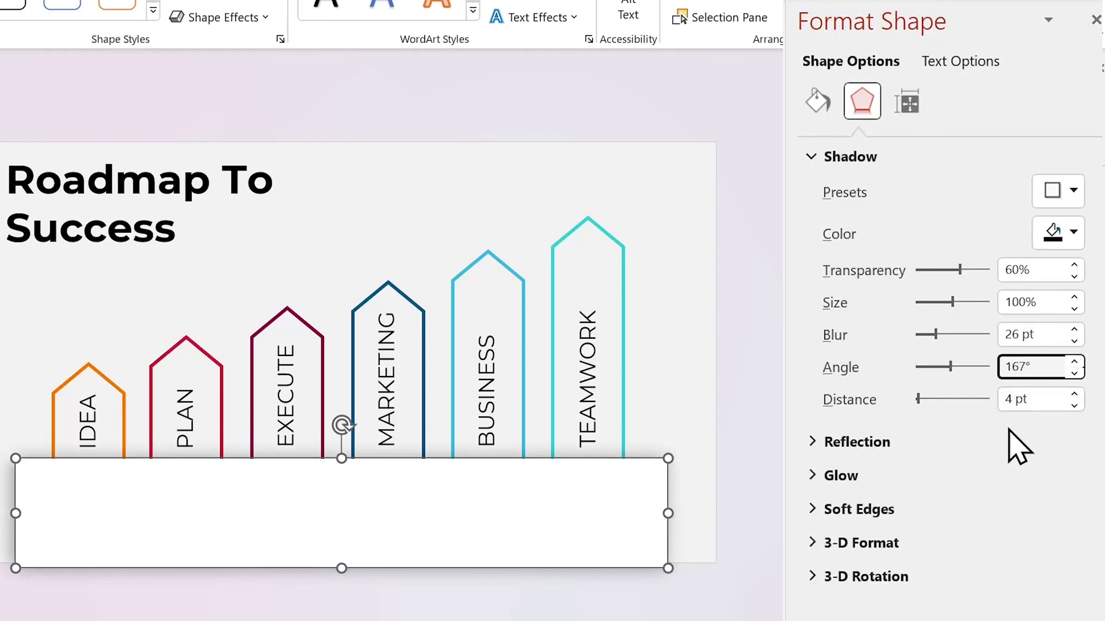
{"action": "left_click", "coordinate": [1016, 399]}
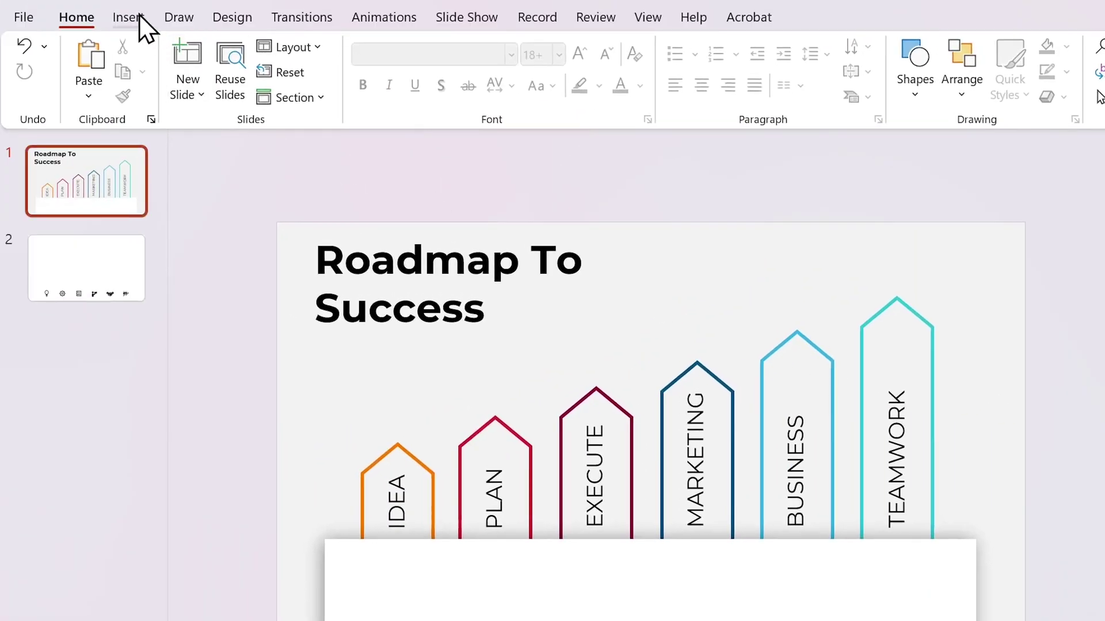
Step: Draw a full-width rectangle across the bottom of the slide
{"action": "left_click", "coordinate": [143, 27]}
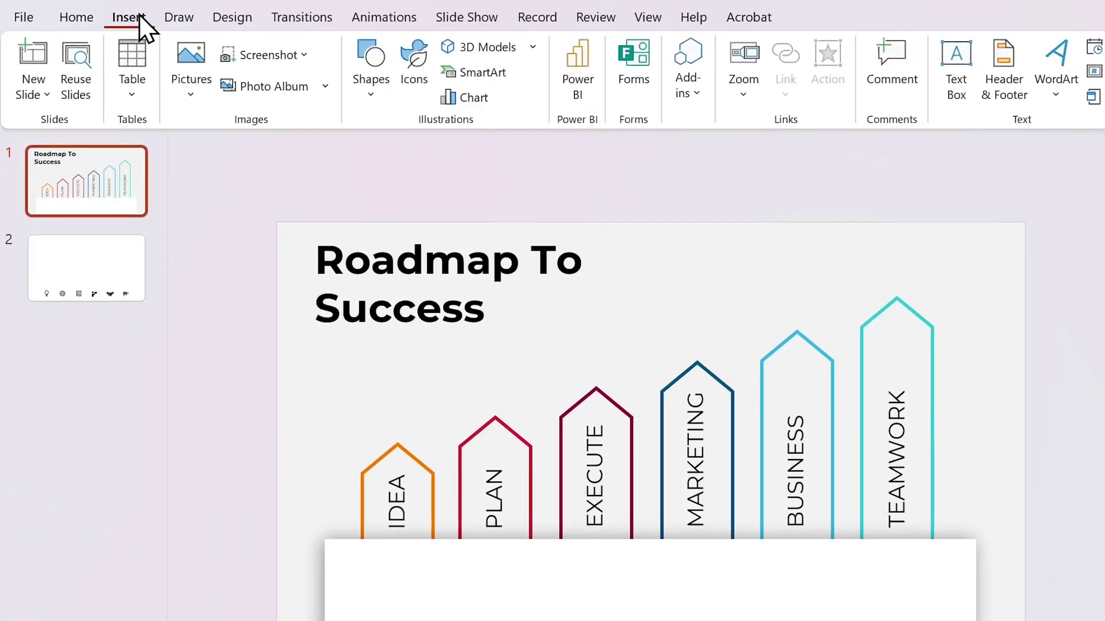
{"action": "left_click", "coordinate": [371, 73]}
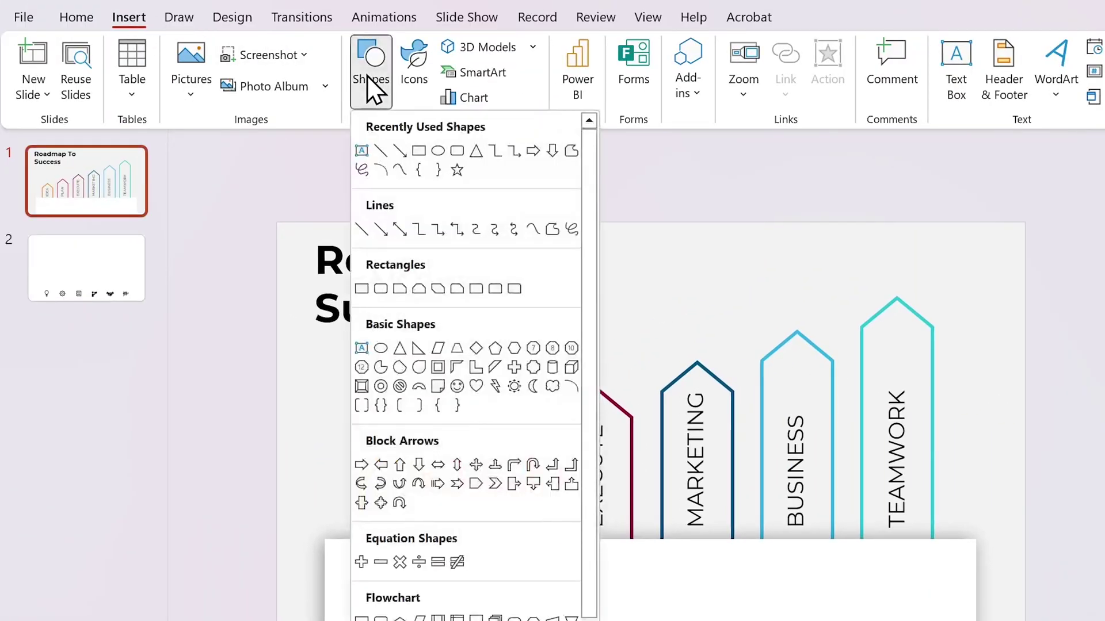
{"action": "left_click", "coordinate": [418, 151]}
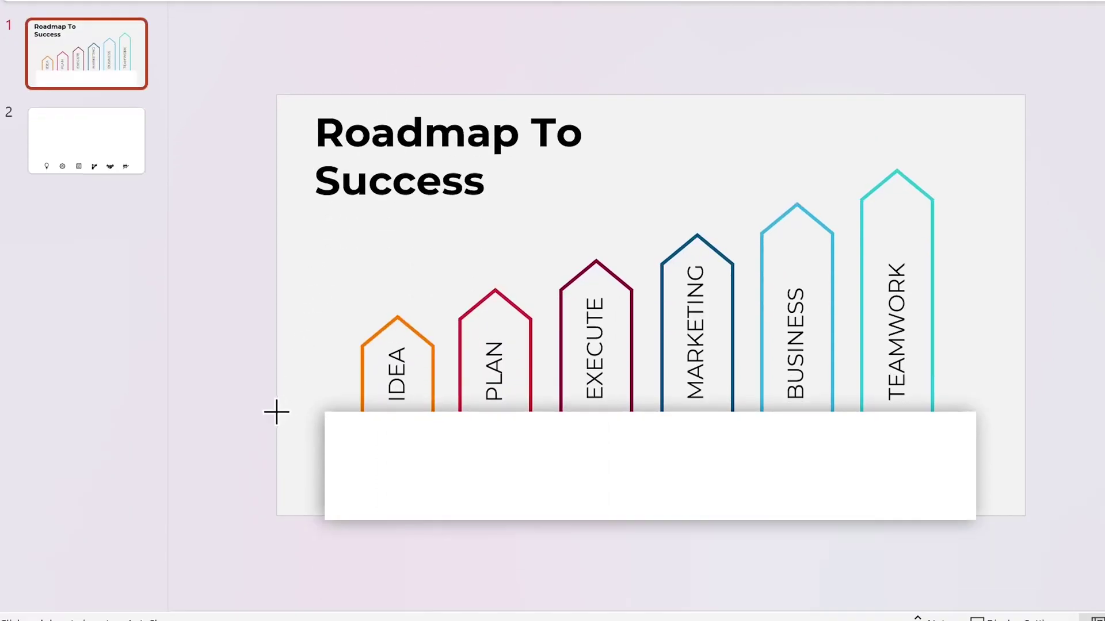
{"action": "mouse_move", "coordinate": [276, 412]}
{"action": "left_mouse_down"}
{"action": "mouse_move", "coordinate": [828, 534]}
{"action": "mouse_move", "coordinate": [1017, 522]}
{"action": "left_mouse_up"}
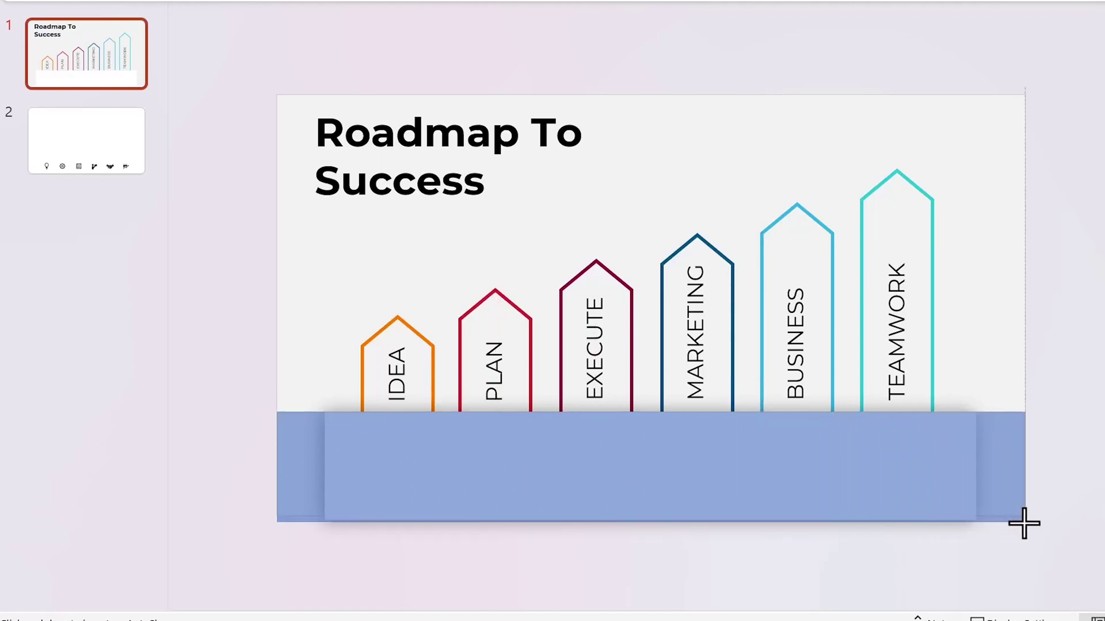
{"action": "left_click_drag", "start_coordinate": [1024, 523], "coordinate": [1026, 523]}
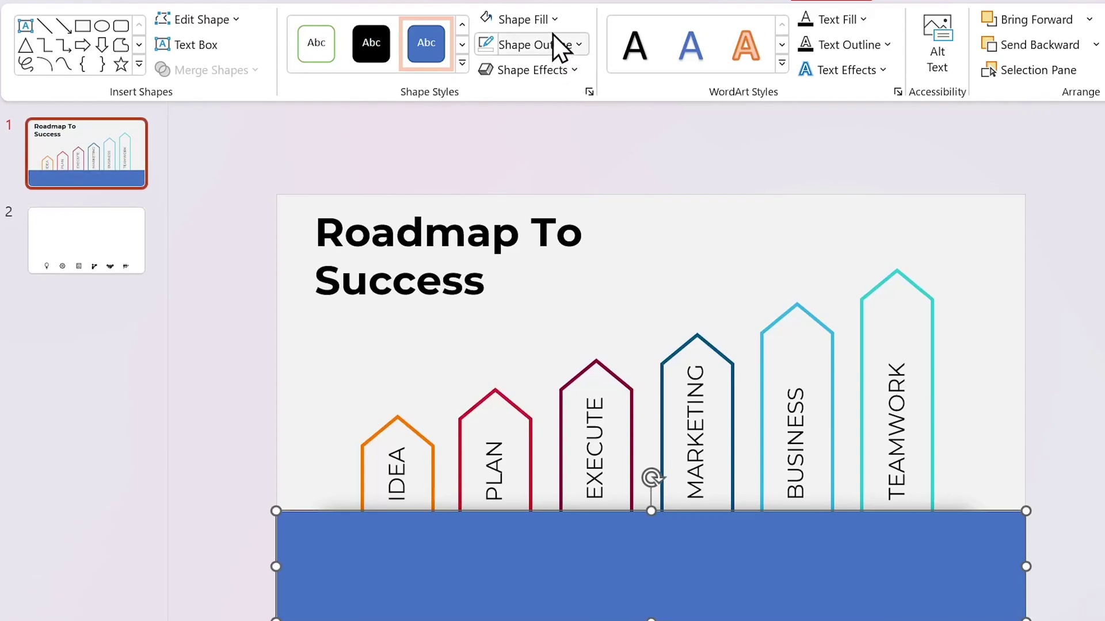
Step: Make the band white with no outline and stretch it to the slide edge
{"action": "left_click", "coordinate": [487, 17]}
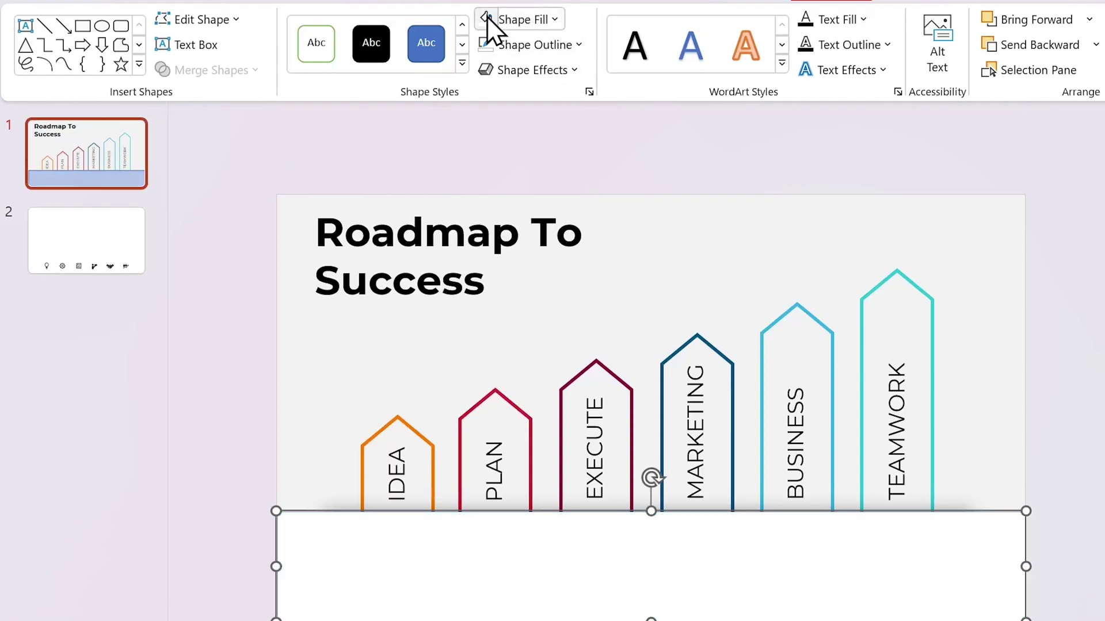
{"action": "left_click", "coordinate": [484, 44]}
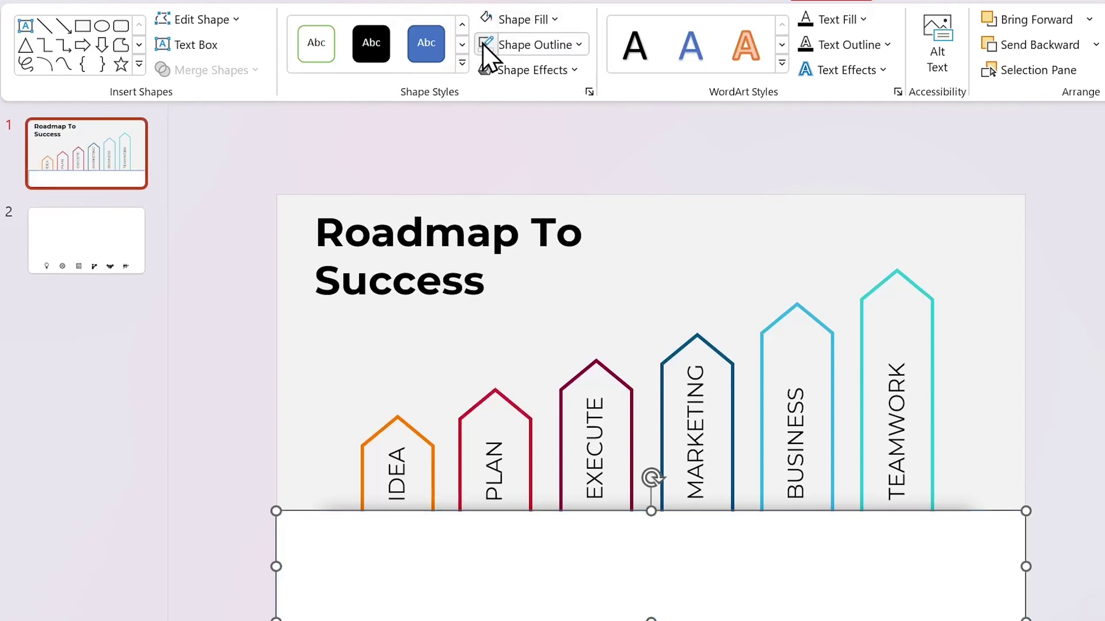
{"action": "left_click", "coordinate": [336, 350]}
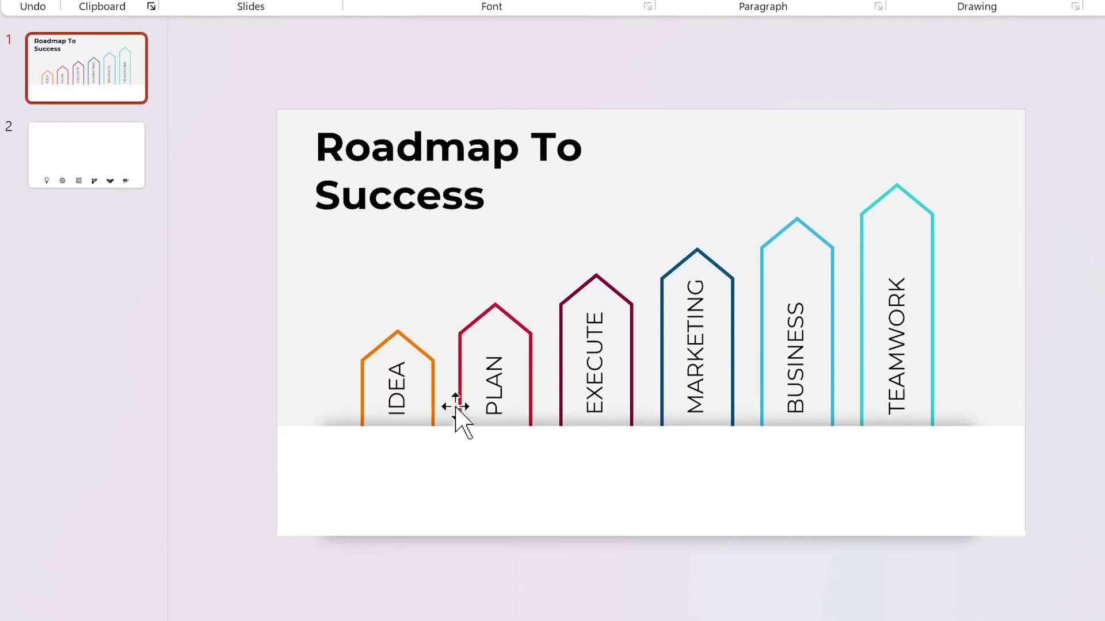
{"action": "left_click", "coordinate": [566, 483]}
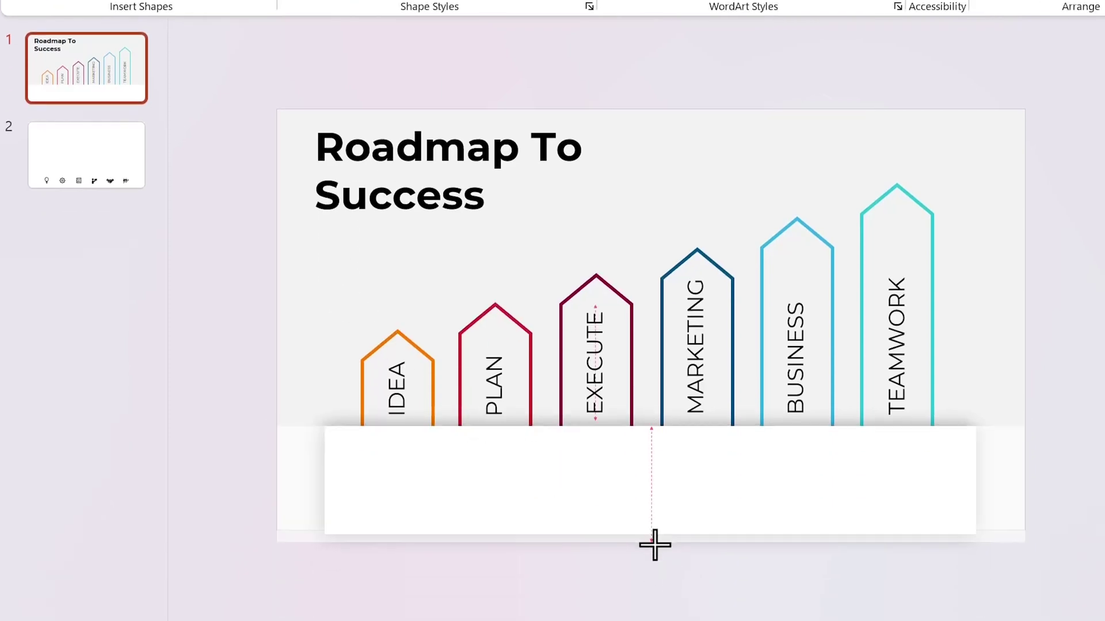
{"action": "left_click_drag", "start_coordinate": [656, 537], "coordinate": [656, 549]}
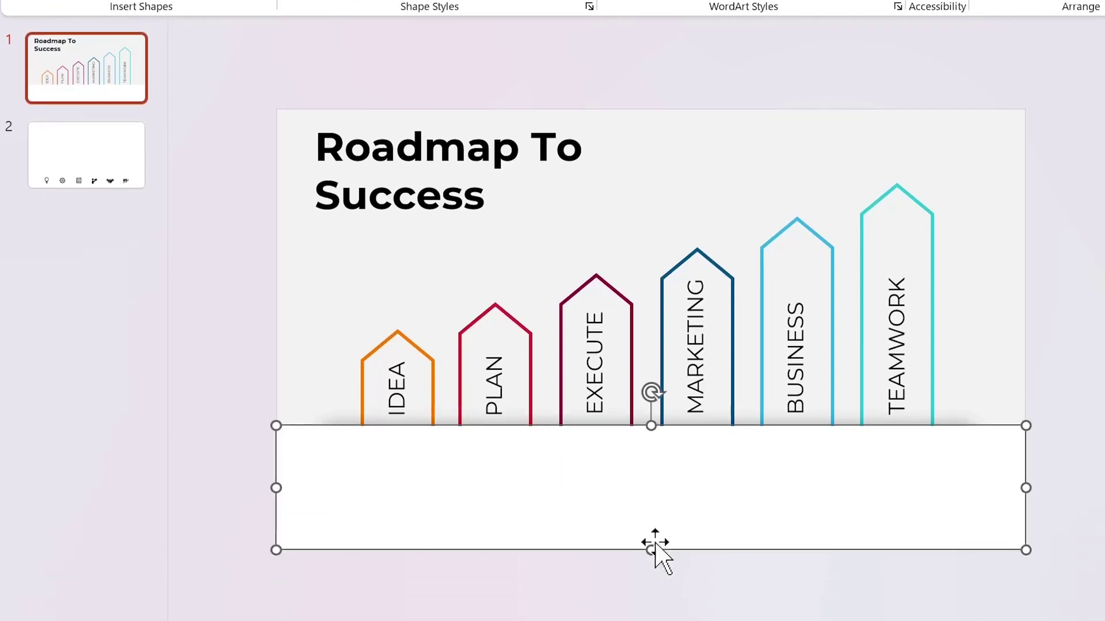
{"action": "left_click", "coordinate": [973, 331]}
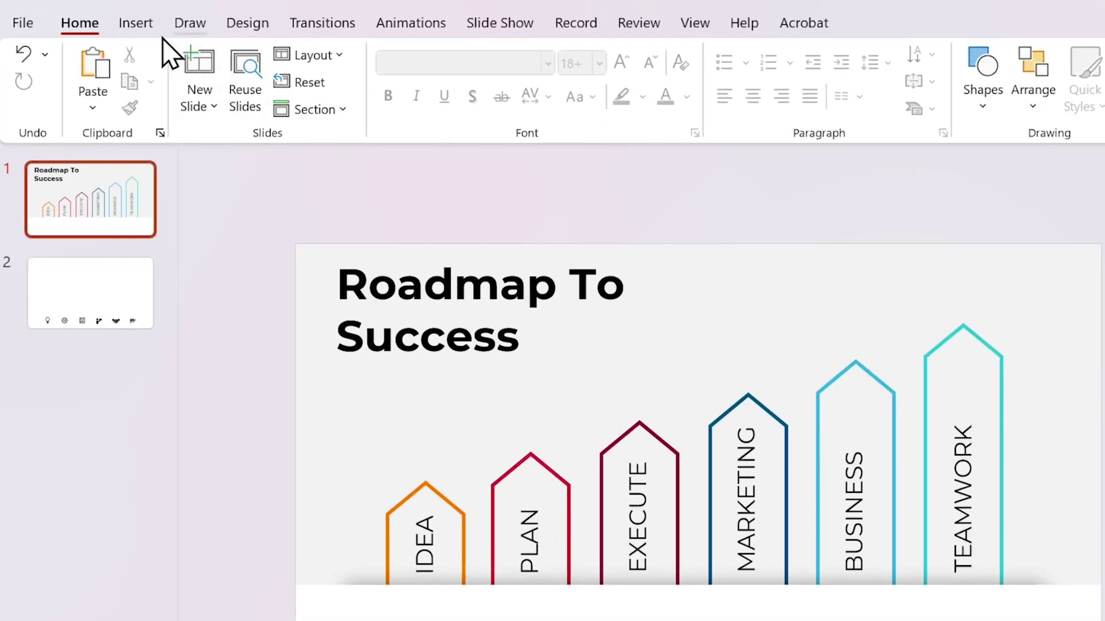
Step: Draw a small circle below the IDEA pentagon
{"action": "left_click", "coordinate": [135, 26]}
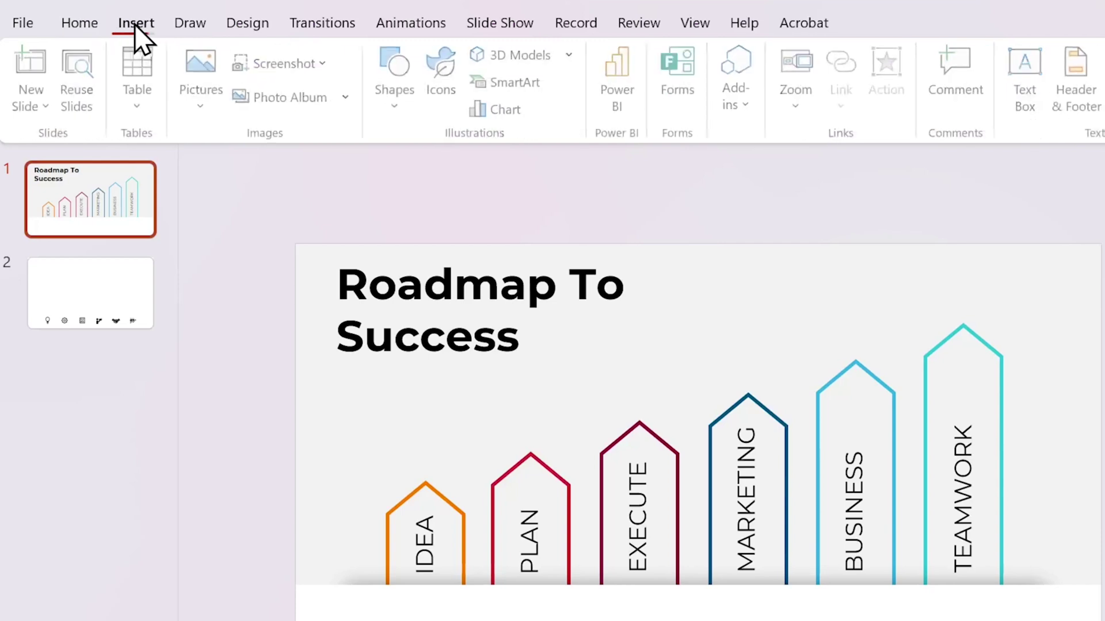
{"action": "left_click", "coordinate": [394, 96]}
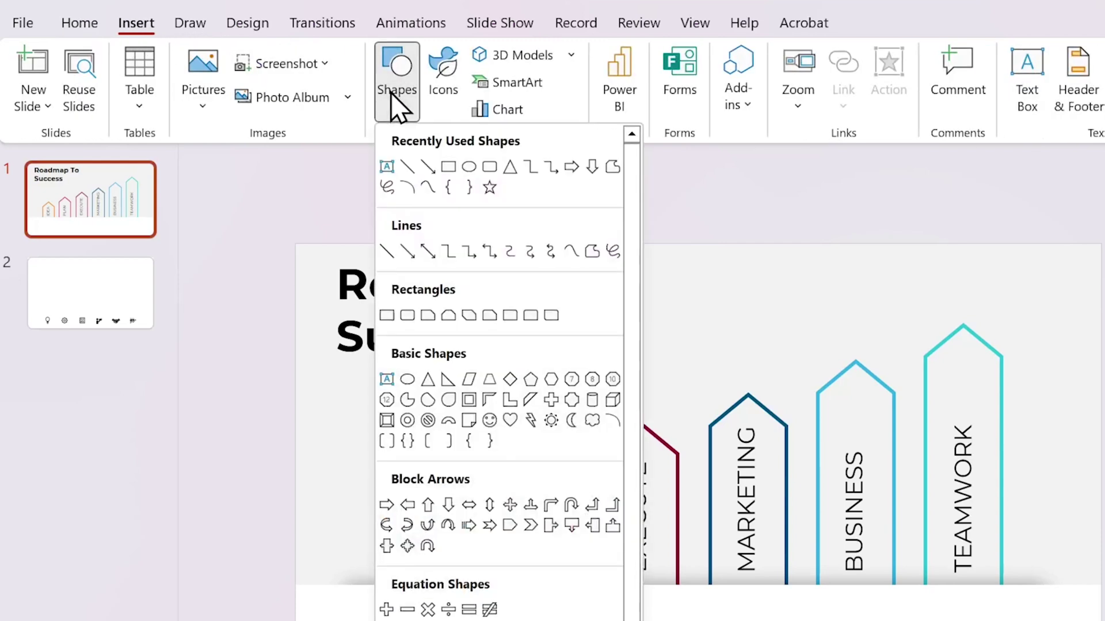
{"action": "left_click", "coordinate": [469, 167]}
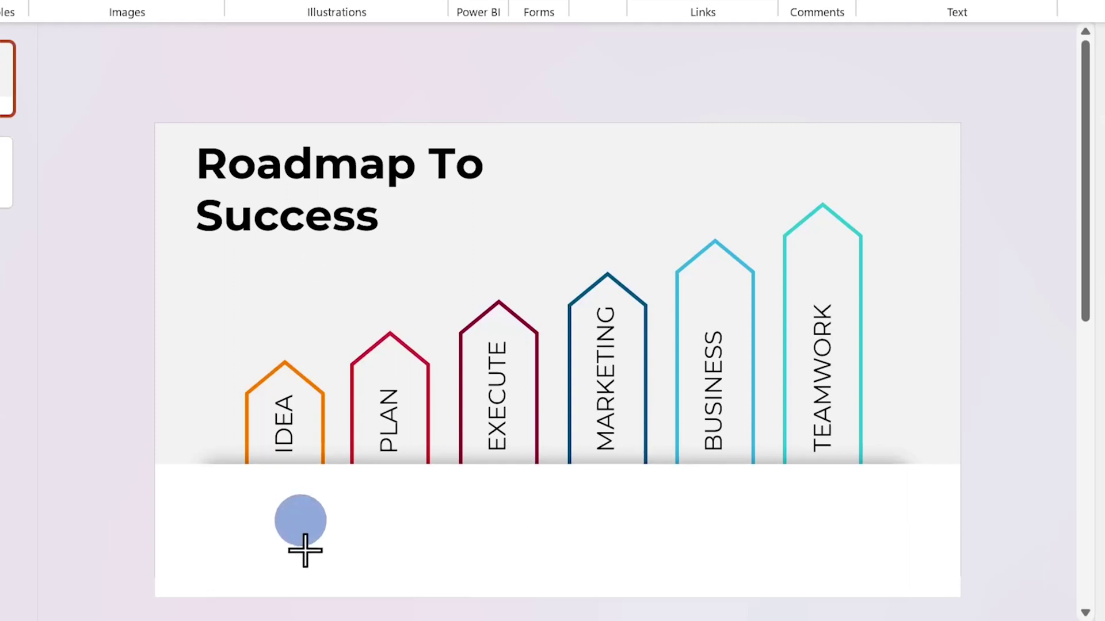
{"action": "mouse_move", "coordinate": [274, 495]}
{"action": "left_mouse_down"}
{"action": "mouse_move", "coordinate": [356, 576]}
{"action": "mouse_move", "coordinate": [291, 538]}
{"action": "left_mouse_up"}
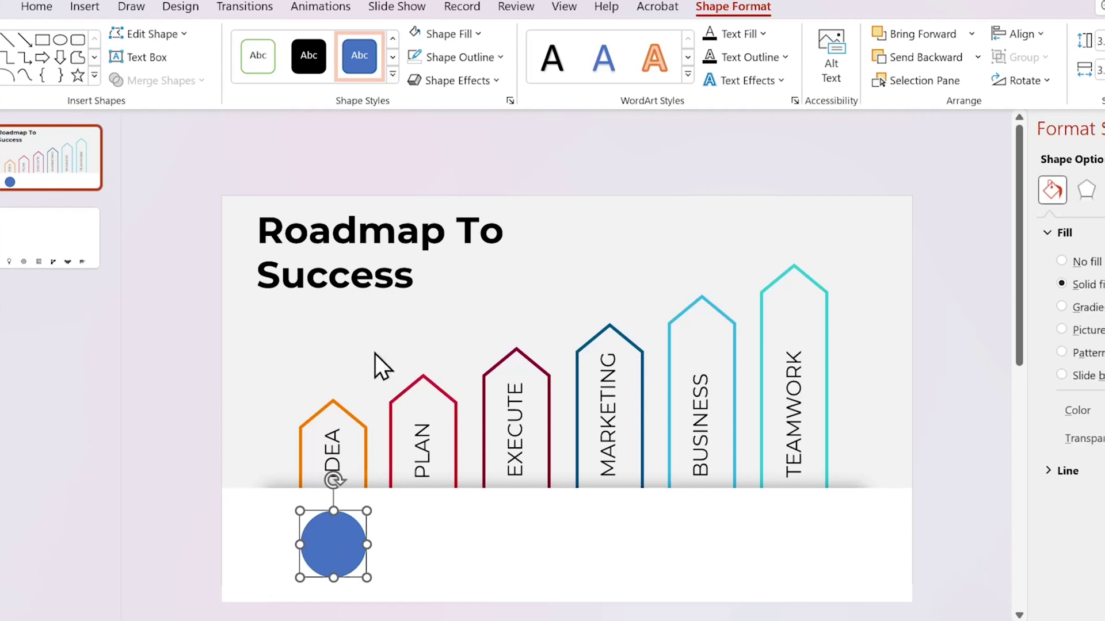
Step: Remove the circle's outline and switch its fill to the Eyedropper
{"action": "left_click", "coordinate": [473, 58]}
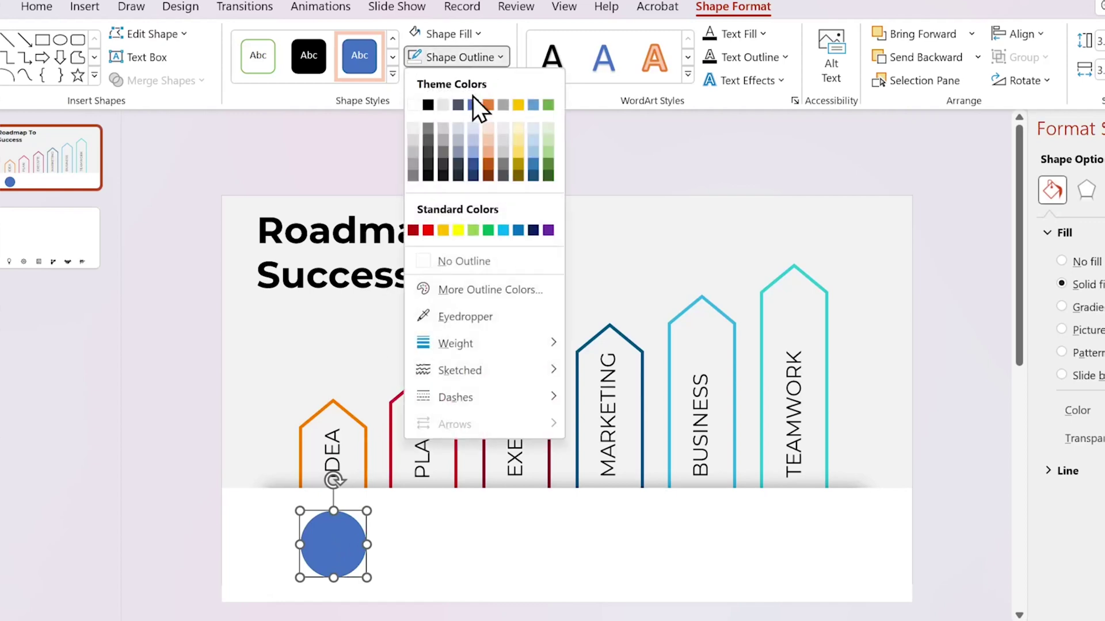
{"action": "left_click", "coordinate": [470, 262]}
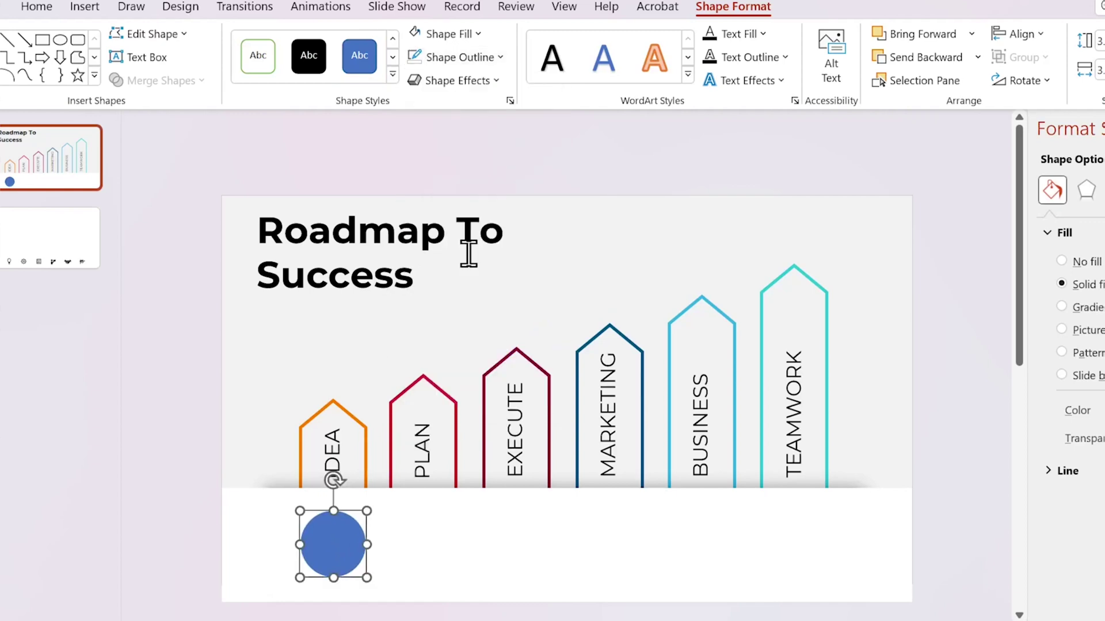
{"action": "left_click", "coordinate": [476, 33]}
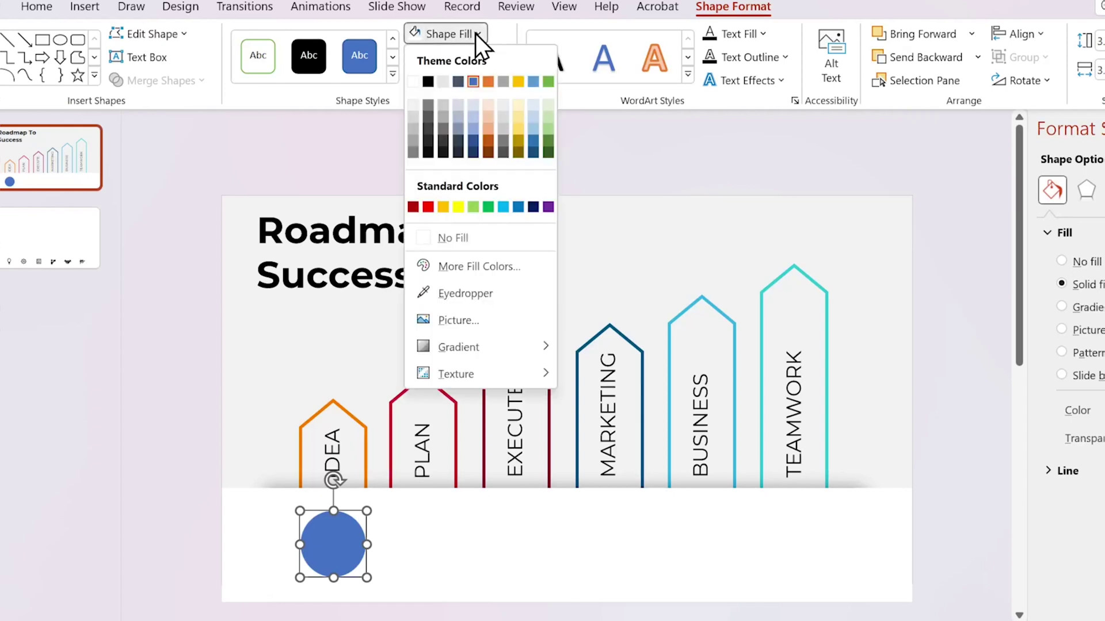
{"action": "left_click", "coordinate": [465, 290]}
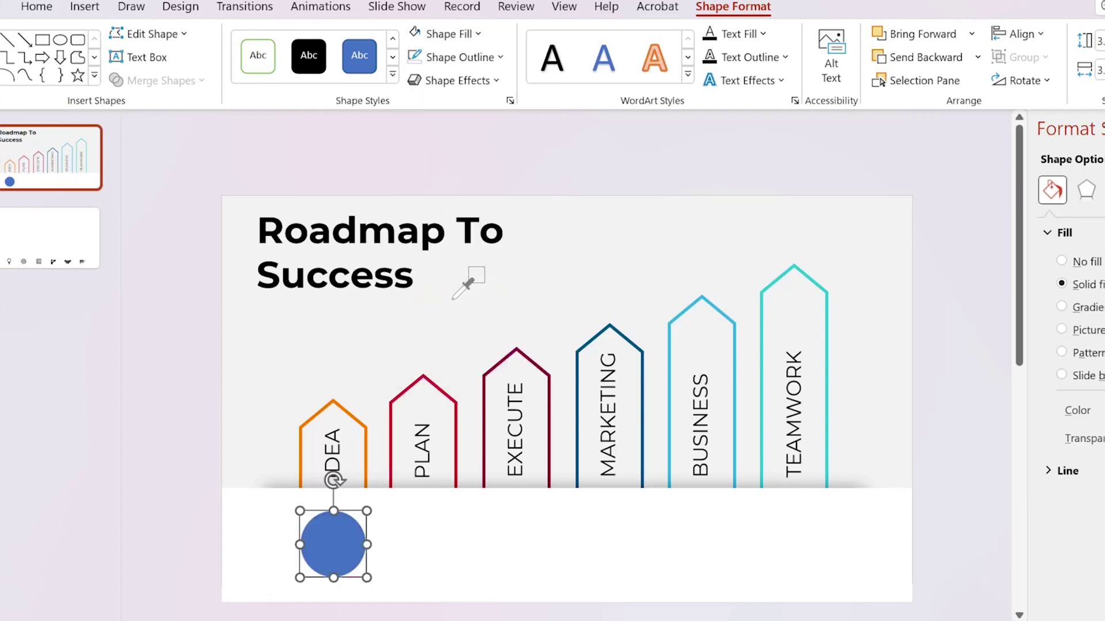
Step: Fill the IDEA circle with the orange outline colour and place a copy under PLAN
{"action": "left_click", "coordinate": [352, 399]}
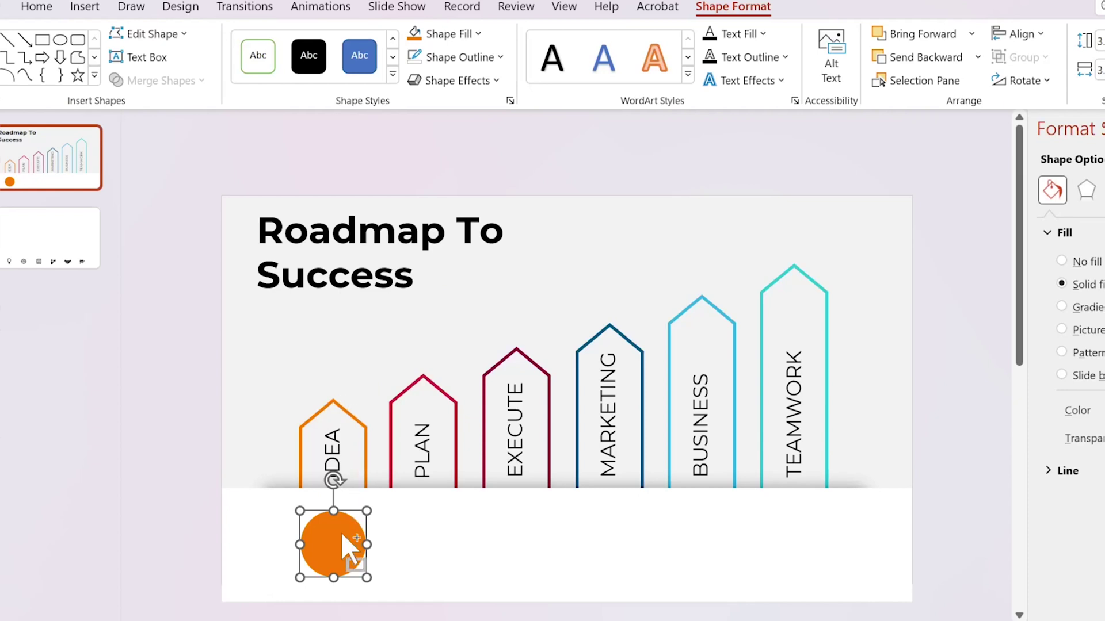
{"action": "key", "text": "ctrl+d"}
{"action": "left_click_drag", "start_coordinate": [393, 547], "coordinate": [422, 545]}
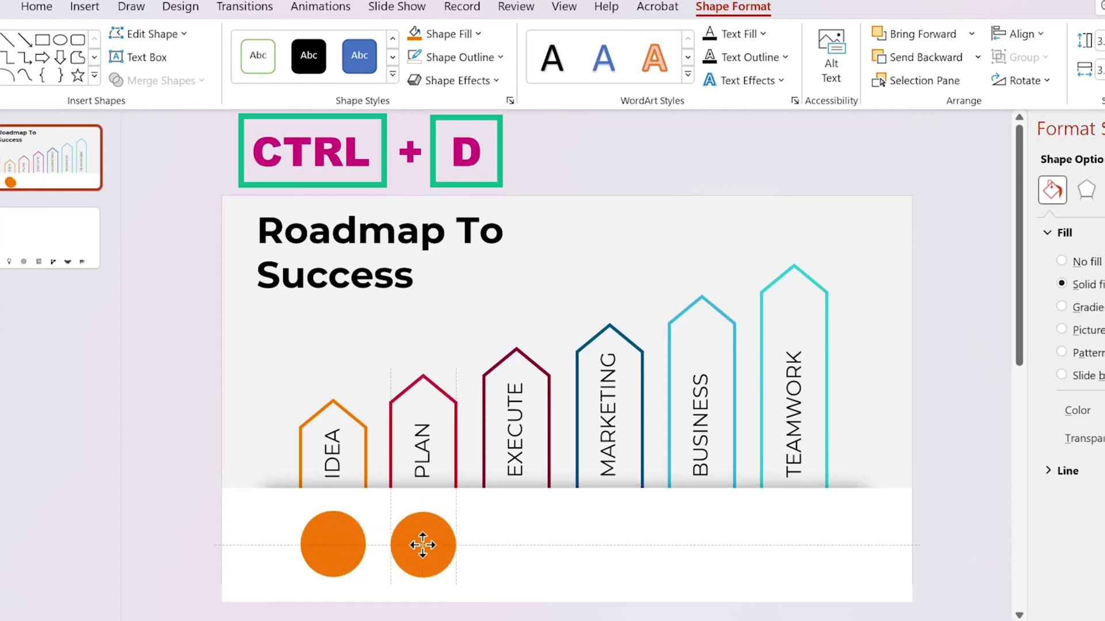
{"action": "left_click_drag", "start_coordinate": [423, 545], "coordinate": [423, 543]}
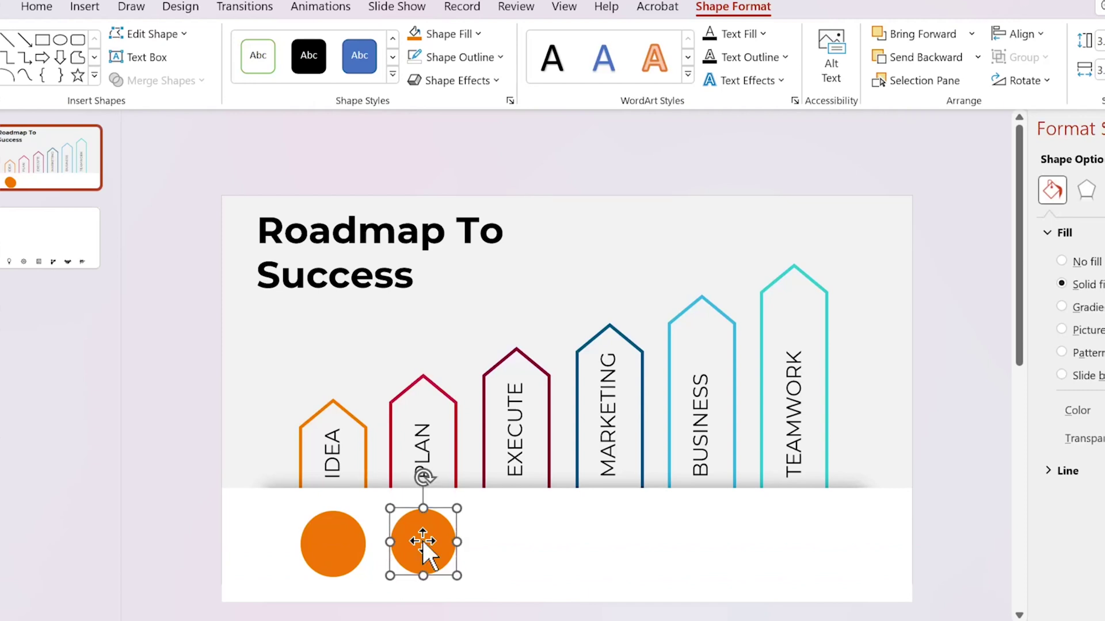
Step: Colour the PLAN circle crimson from its outline and place a copy under EXECUTE
{"action": "left_click", "coordinate": [477, 34]}
{"action": "left_click", "coordinate": [466, 350]}
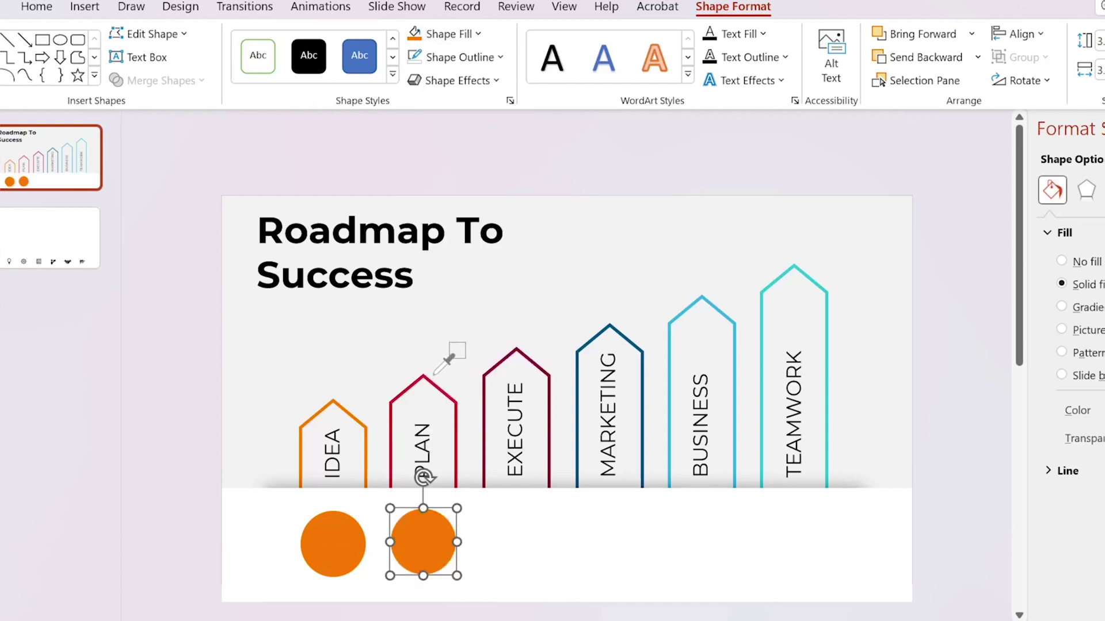
{"action": "left_click", "coordinate": [431, 382]}
{"action": "key", "text": "ctrl+d"}
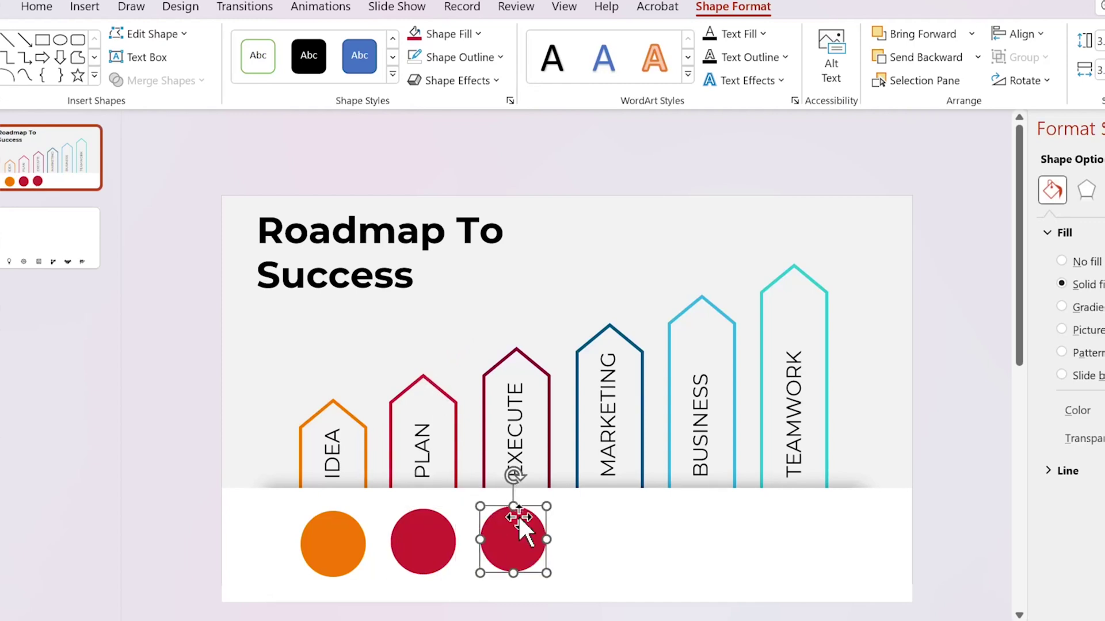
{"action": "left_click_drag", "start_coordinate": [521, 528], "coordinate": [520, 542]}
{"action": "left_click_drag", "start_coordinate": [435, 538], "coordinate": [436, 543]}
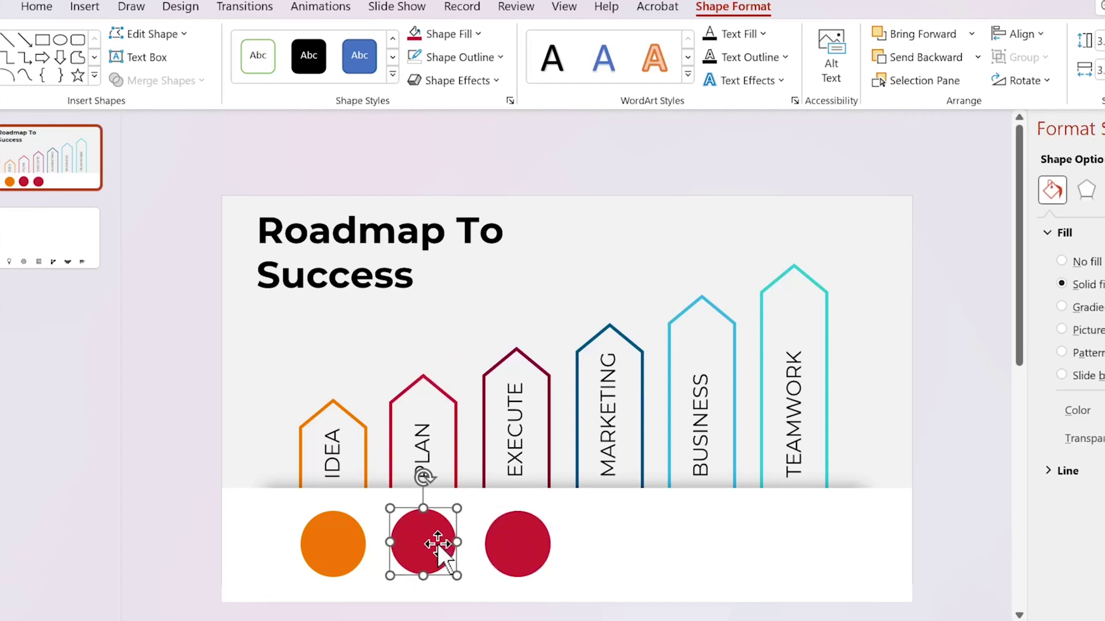
Step: Colour the EXECUTE circle maroon and place a copy under MARKETING
{"action": "left_click", "coordinate": [548, 552]}
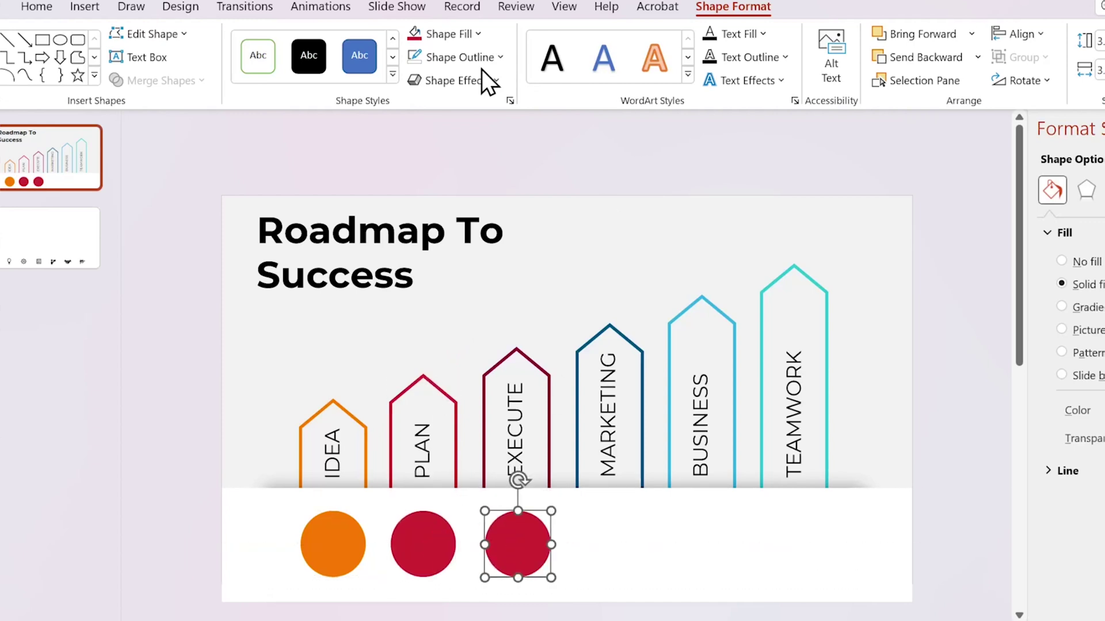
{"action": "left_click", "coordinate": [478, 34]}
{"action": "left_click", "coordinate": [466, 351]}
{"action": "left_click", "coordinate": [528, 358]}
{"action": "mouse_move", "coordinate": [540, 548]}
{"action": "left_mouse_down"}
{"action": "mouse_move", "coordinate": [548, 557]}
{"action": "mouse_move", "coordinate": [610, 551]}
{"action": "left_mouse_up"}
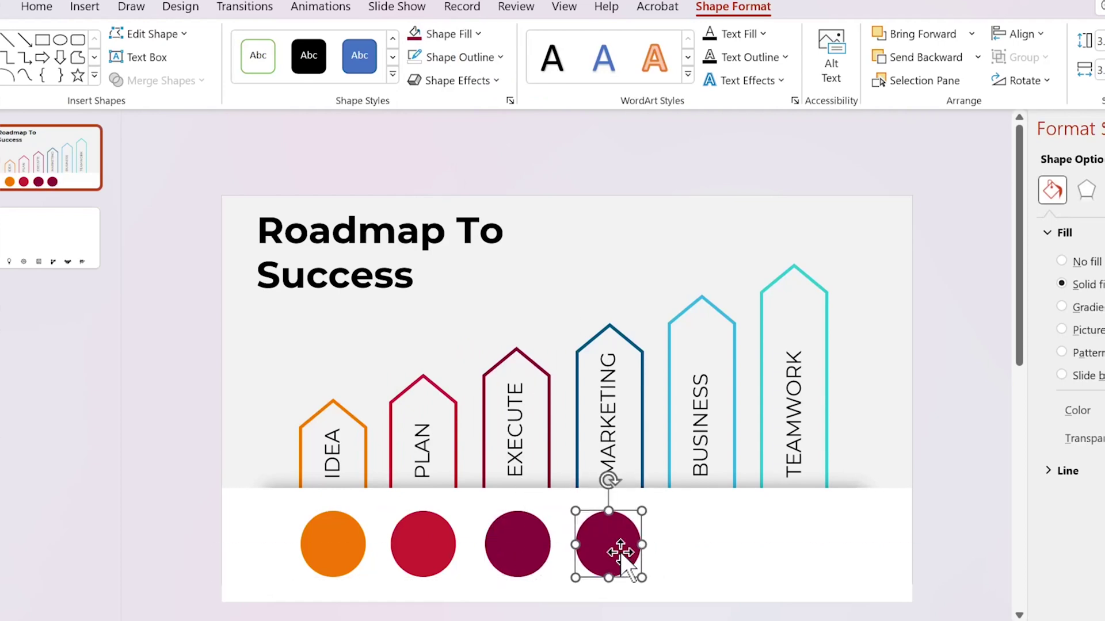
Step: Colour the MARKETING circle dark blue and place a copy under BUSINESS
{"action": "left_click", "coordinate": [478, 34]}
{"action": "left_click", "coordinate": [457, 348]}
{"action": "left_click", "coordinate": [639, 345]}
{"action": "left_click_drag", "start_coordinate": [609, 544], "coordinate": [701, 544]}
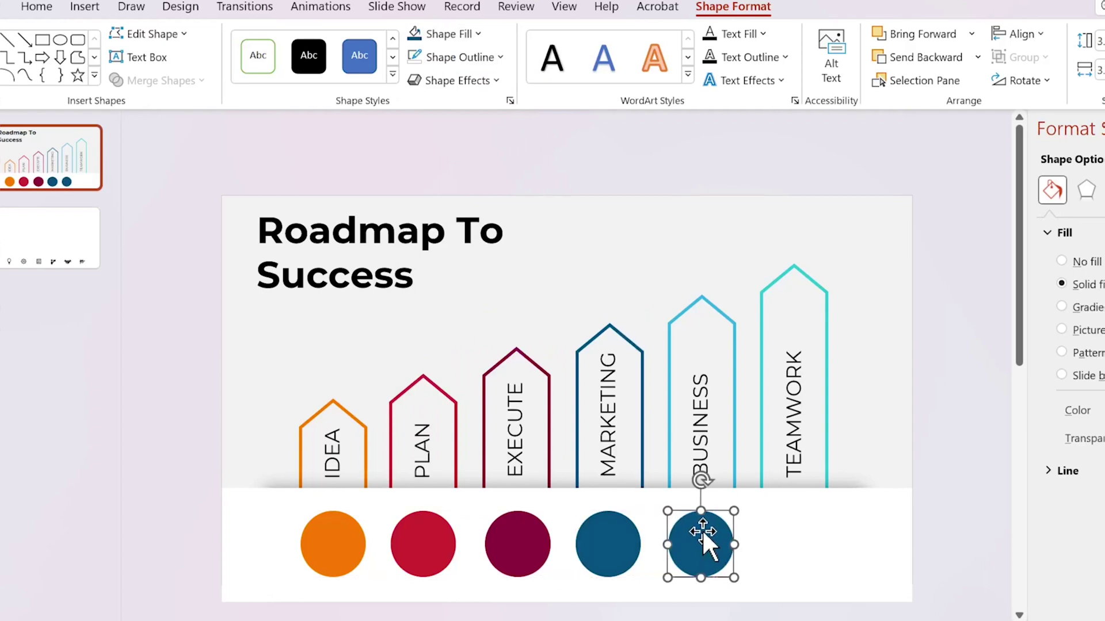
Step: Colour the BUSINESS circle light blue and the TEAMWORK circle teal
{"action": "left_click", "coordinate": [477, 33]}
{"action": "left_click", "coordinate": [473, 348]}
{"action": "left_click", "coordinate": [716, 311]}
{"action": "left_click_drag", "start_coordinate": [701, 543], "coordinate": [794, 544]}
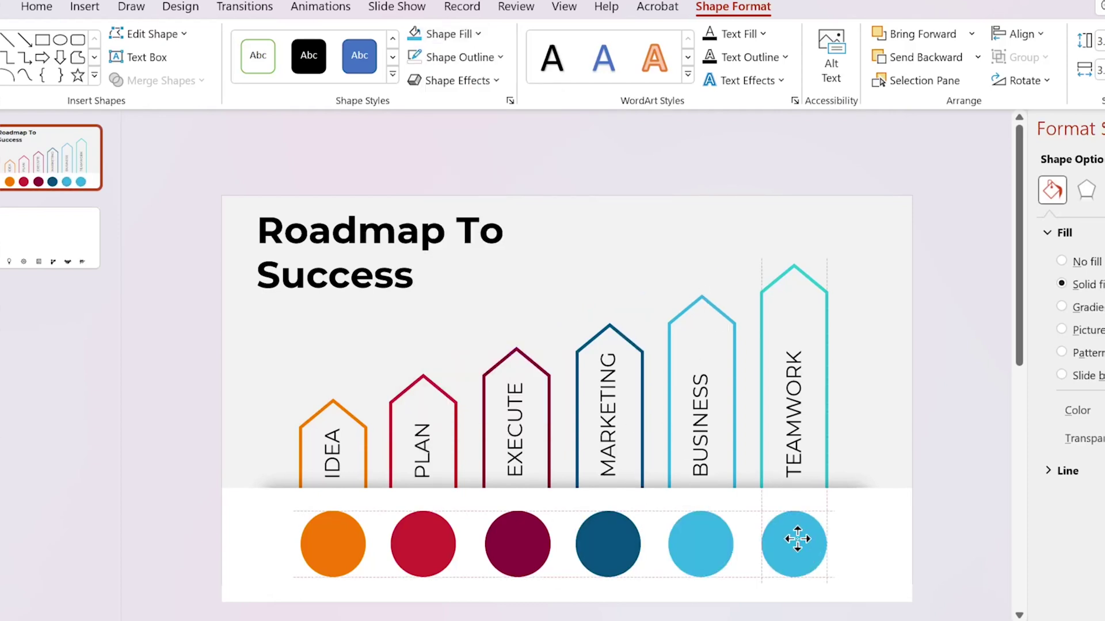
{"action": "left_click", "coordinate": [478, 34]}
{"action": "left_click", "coordinate": [475, 345]}
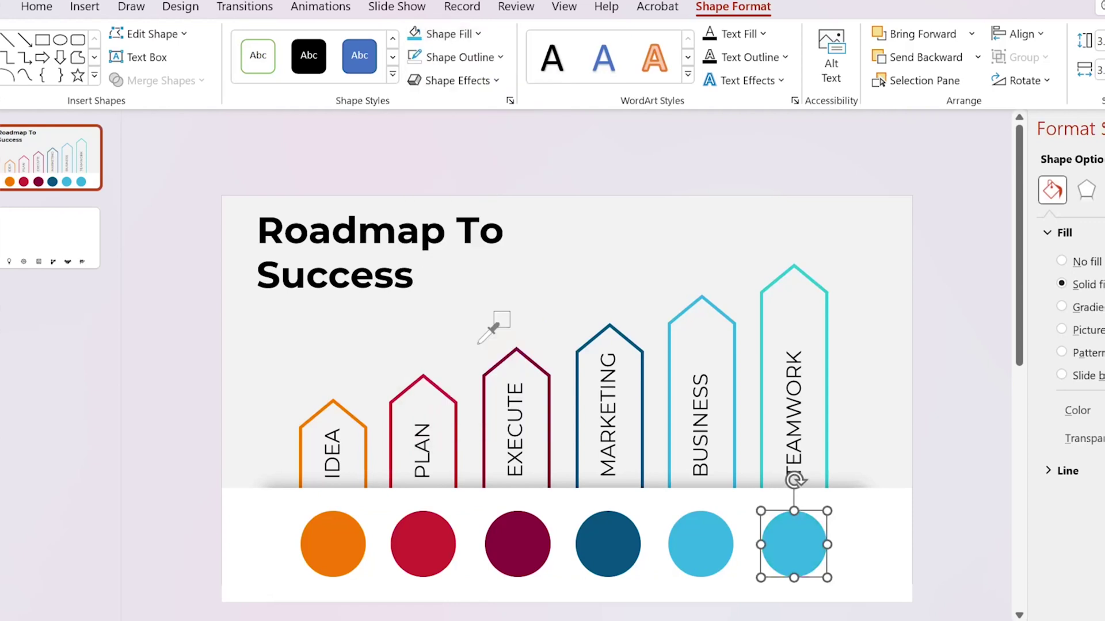
{"action": "left_click", "coordinate": [818, 277]}
{"action": "left_click", "coordinate": [757, 252]}
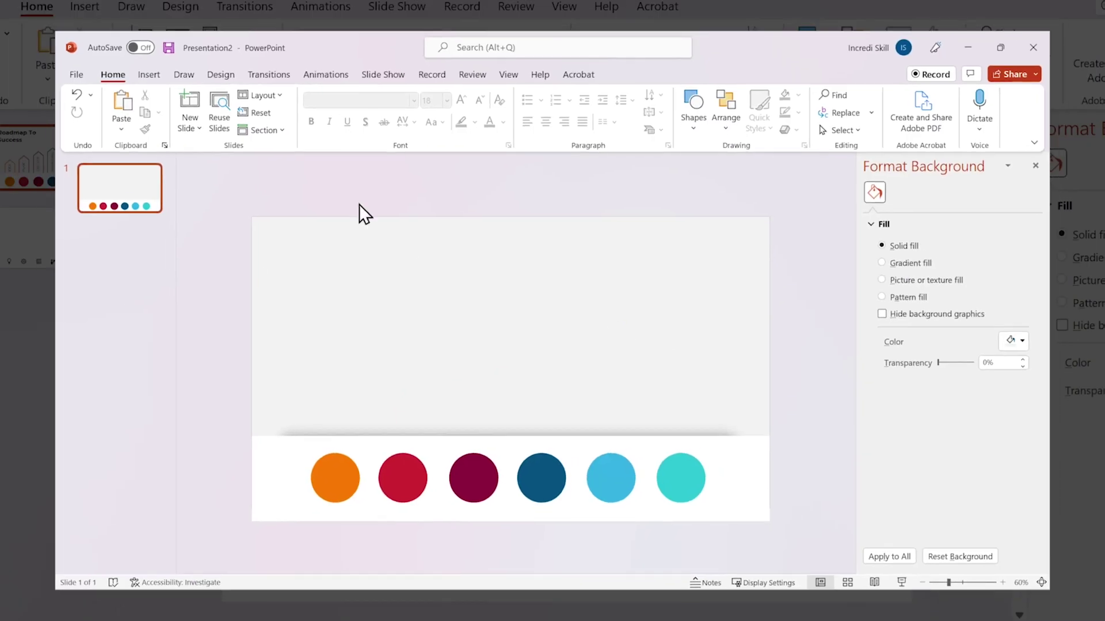
Step: In the icon library, pick a lightbulb icon for IDEA and an icon for PLAN
{"action": "left_click", "coordinate": [148, 74]}
{"action": "left_click", "coordinate": [350, 95]}
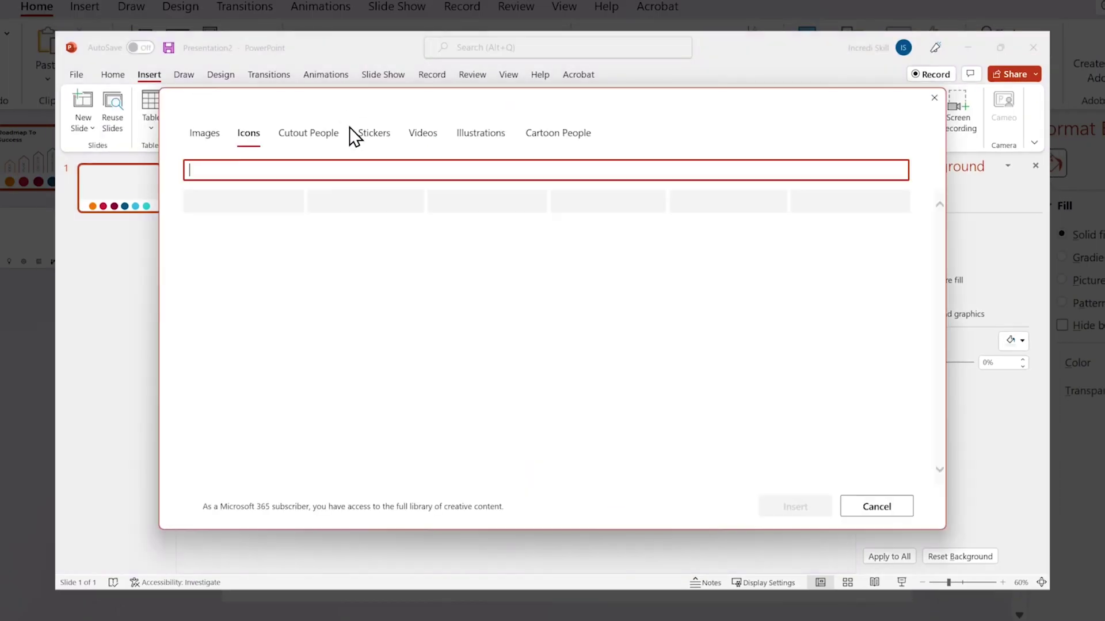
{"action": "type", "text": "idea"}
{"action": "left_click", "coordinate": [490, 275]}
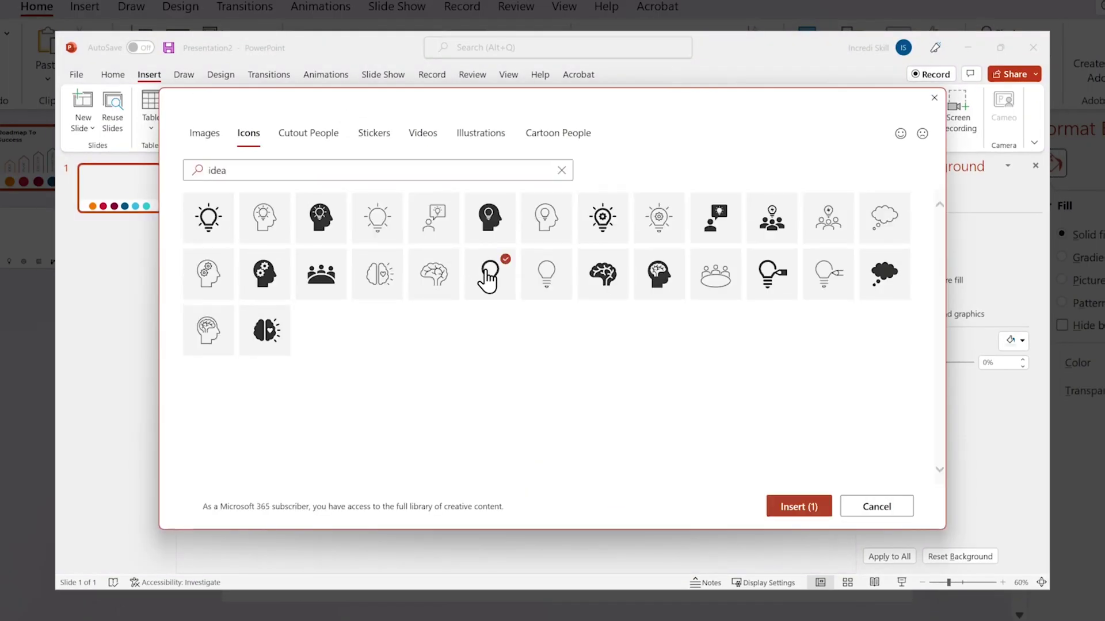
{"action": "type", "text": "plan"}
{"action": "mouse_move", "coordinate": [212, 170]}
{"action": "left_mouse_down"}
{"action": "mouse_move", "coordinate": [178, 170]}
{"action": "mouse_move", "coordinate": [286, 168]}
{"action": "mouse_move", "coordinate": [185, 172]}
{"action": "left_mouse_up"}
{"action": "left_click", "coordinate": [321, 331]}
{"action": "type", "text": "cogs"}
Step: Add gear, megaphone, handshake and team growth icons, then insert all six
{"action": "left_click", "coordinate": [315, 224]}
{"action": "type", "text": "marketing"}
{"action": "left_click", "coordinate": [211, 218]}
{"action": "type", "text": "business"}
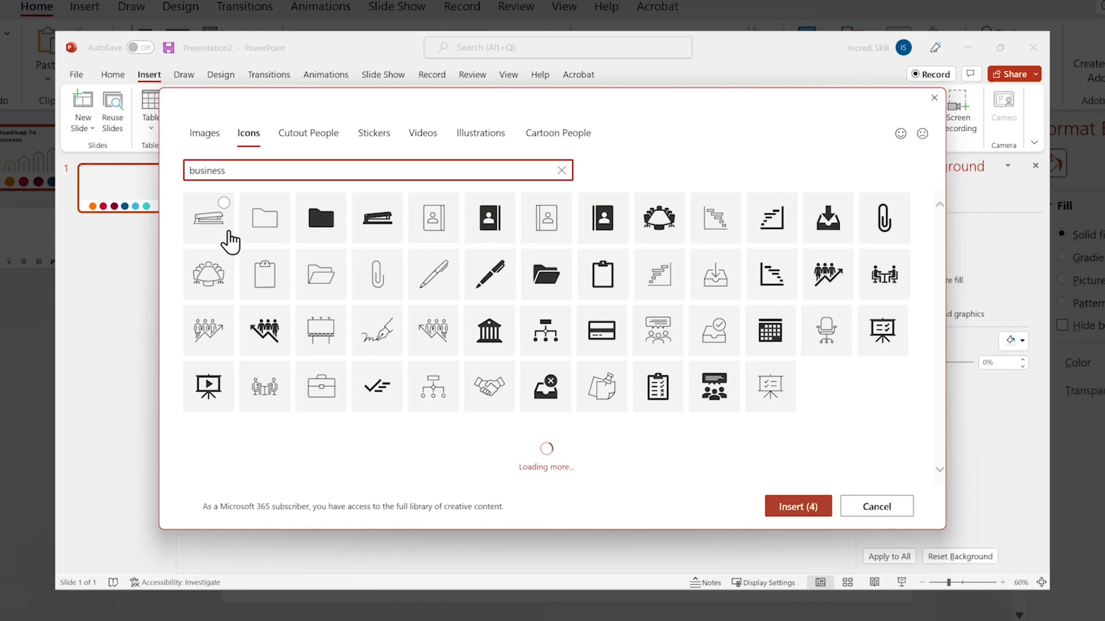
{"action": "left_click", "coordinate": [657, 442]}
{"action": "double_click", "coordinate": [267, 176]}
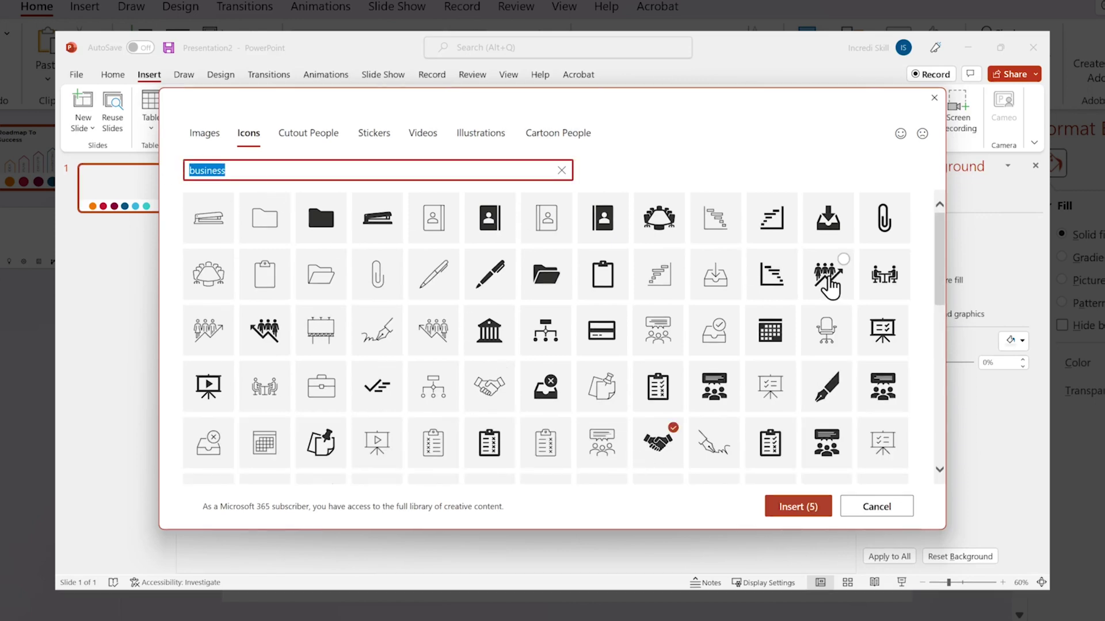
{"action": "left_click", "coordinate": [827, 278]}
{"action": "left_click", "coordinate": [799, 509]}
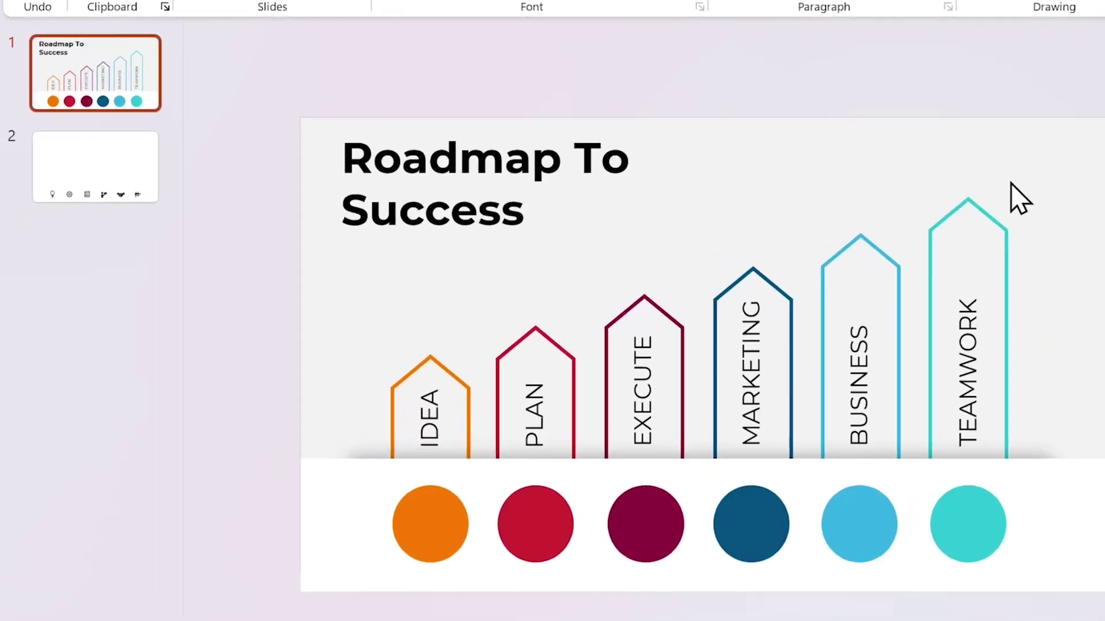
Step: Move the lightbulb icon from slide 2 onto the orange IDEA circle and make it white
{"action": "left_click", "coordinate": [128, 173]}
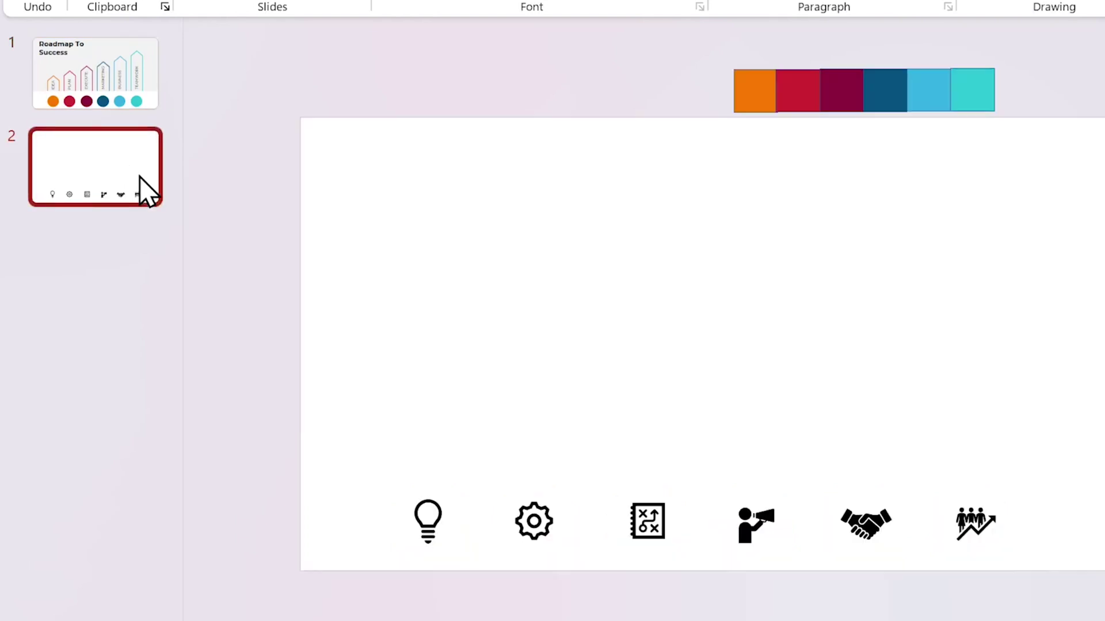
{"action": "left_click", "coordinate": [436, 514]}
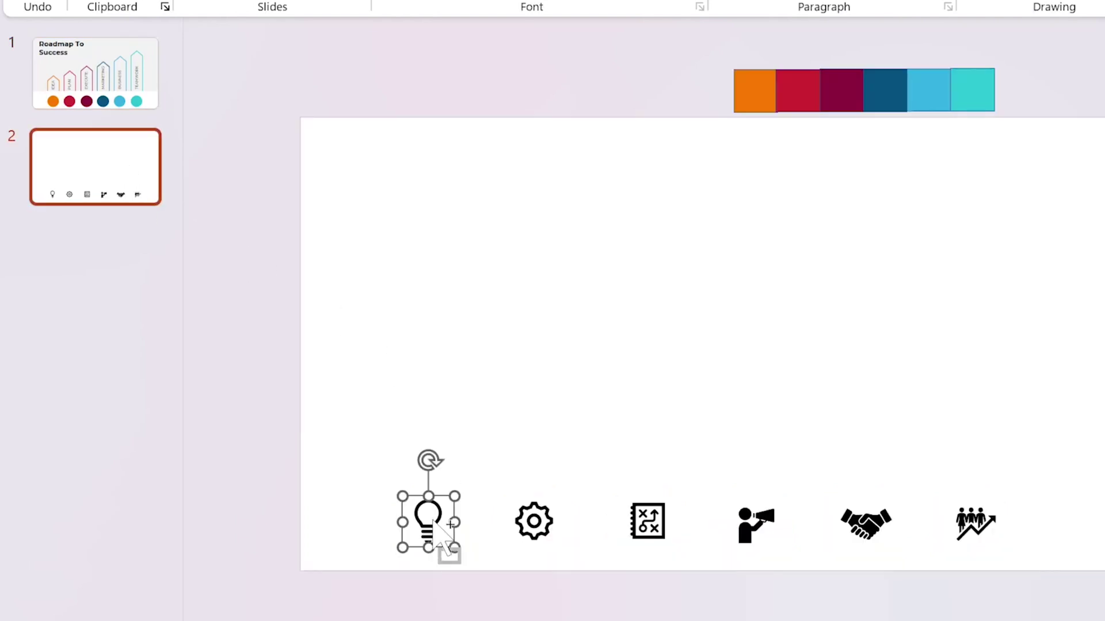
{"action": "key", "text": "ctrl+x"}
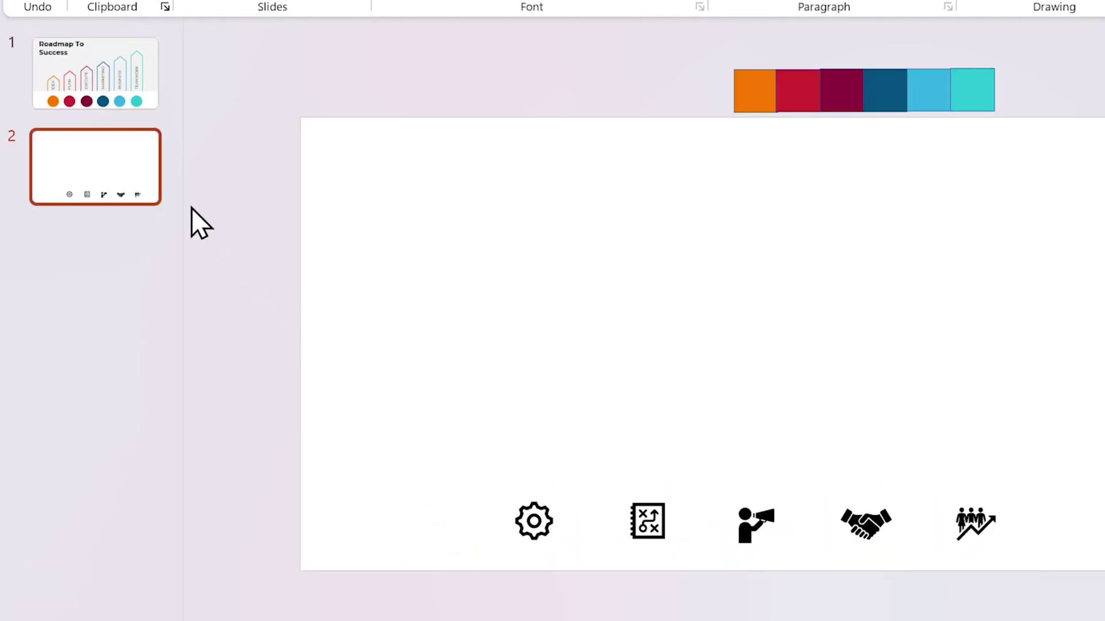
{"action": "left_click", "coordinate": [110, 92]}
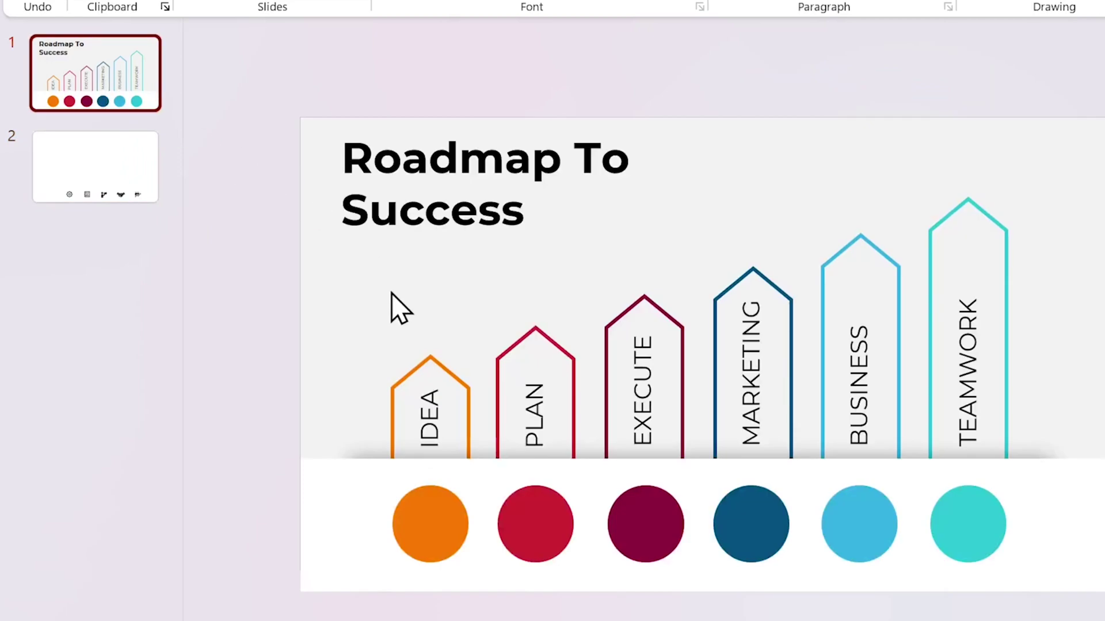
{"action": "key", "text": "ctrl+v"}
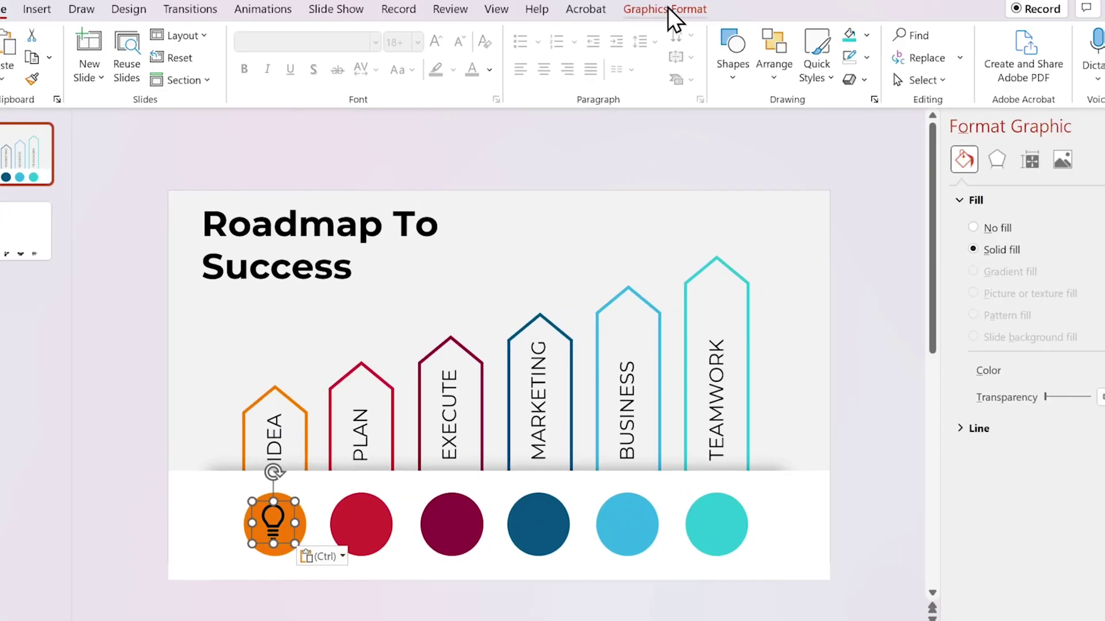
{"action": "left_click", "coordinate": [661, 8]}
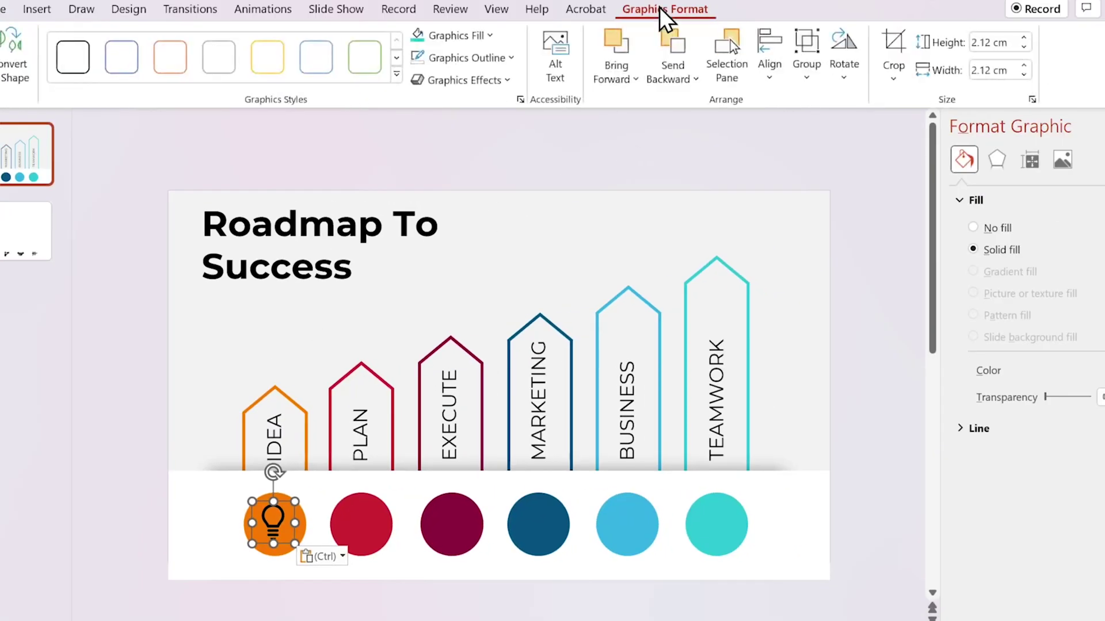
{"action": "left_click", "coordinate": [492, 37]}
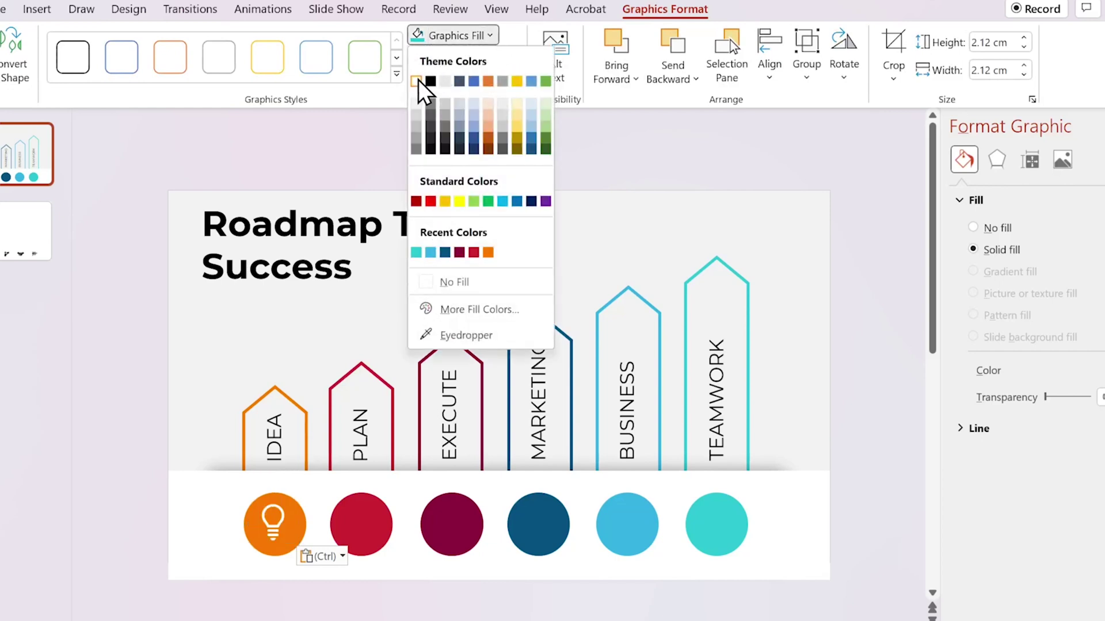
{"action": "left_click", "coordinate": [416, 80]}
Step: Move the gear icon from slide 2 onto the crimson PLAN circle
{"action": "left_click", "coordinate": [73, 242]}
{"action": "left_click", "coordinate": [385, 493]}
{"action": "key", "text": "ctrl+x"}
{"action": "left_click", "coordinate": [86, 194]}
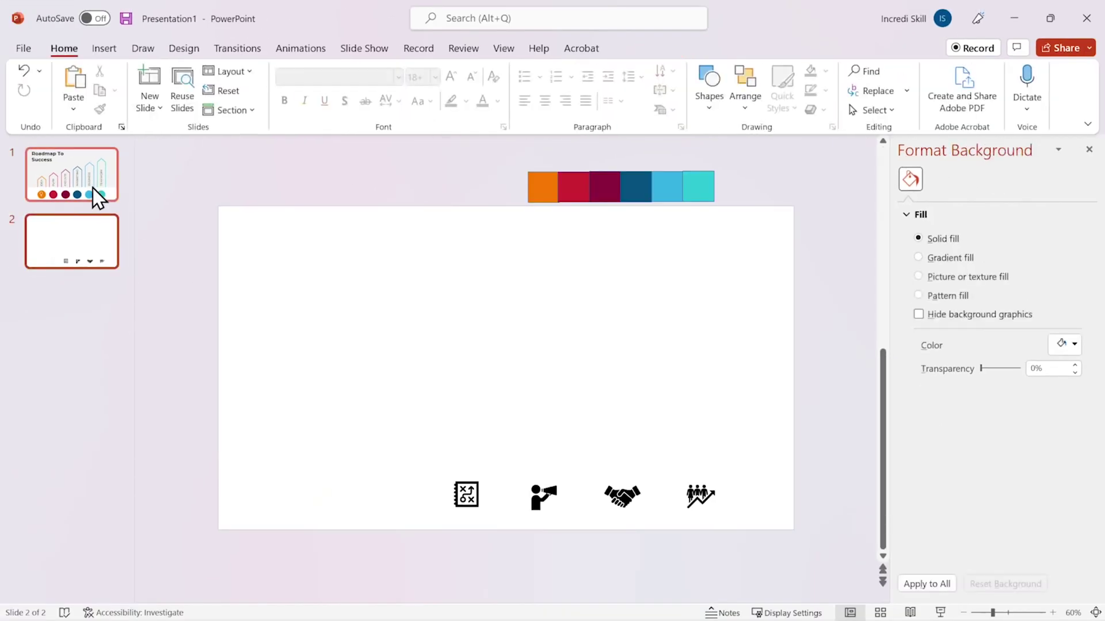
{"action": "key", "text": "ctrl+v"}
{"action": "left_click", "coordinate": [649, 47]}
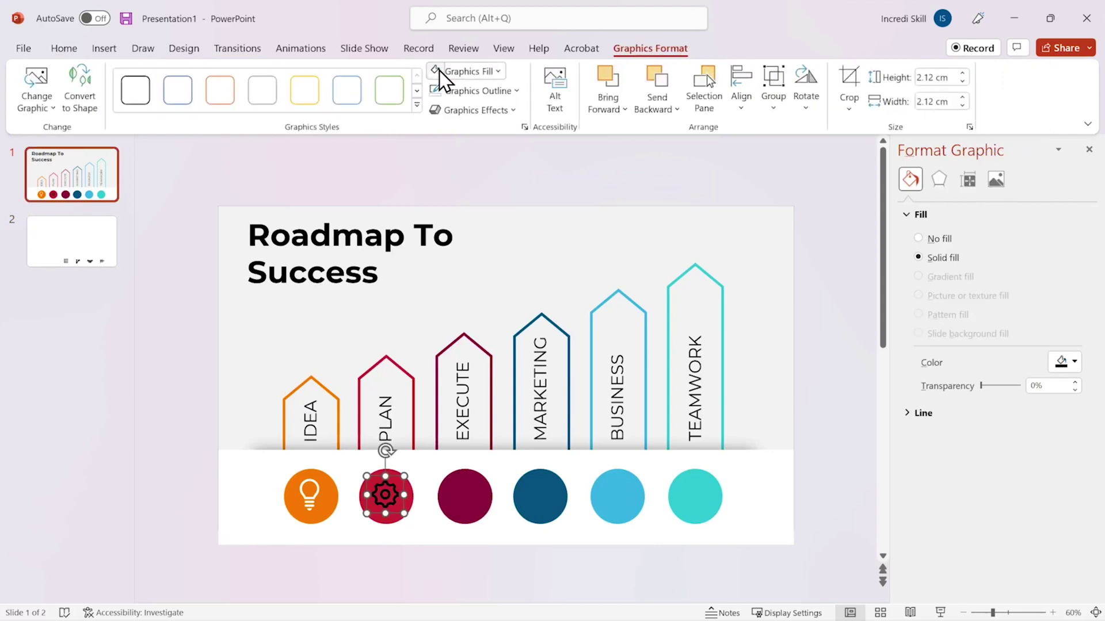
Step: Make the gear icon white and centre it on the PLAN circle
{"action": "left_click", "coordinate": [498, 70]}
{"action": "left_click", "coordinate": [437, 106]}
{"action": "left_click", "coordinate": [516, 91]}
{"action": "left_click", "coordinate": [436, 125]}
{"action": "left_click_drag", "start_coordinate": [386, 494], "coordinate": [386, 497]}
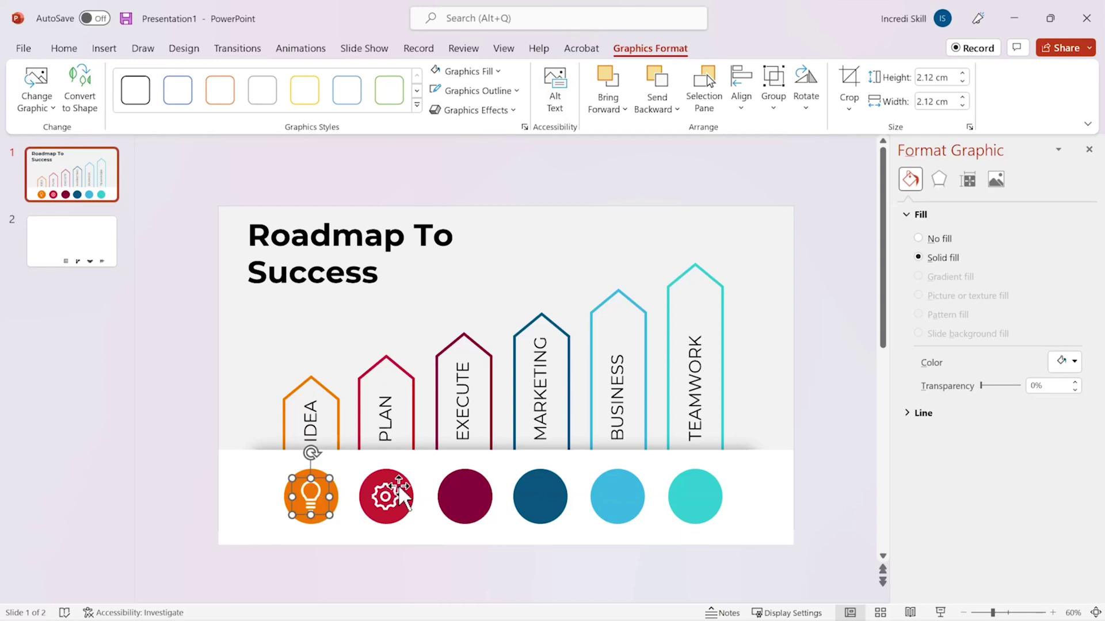
Step: Move the next spare icon from slide 2 onto the EXECUTE circle
{"action": "left_click", "coordinate": [73, 242]}
{"action": "left_click", "coordinate": [464, 496]}
{"action": "key", "text": "ctrl+x"}
{"action": "left_click", "coordinate": [86, 189]}
{"action": "key", "text": "ctrl+v"}
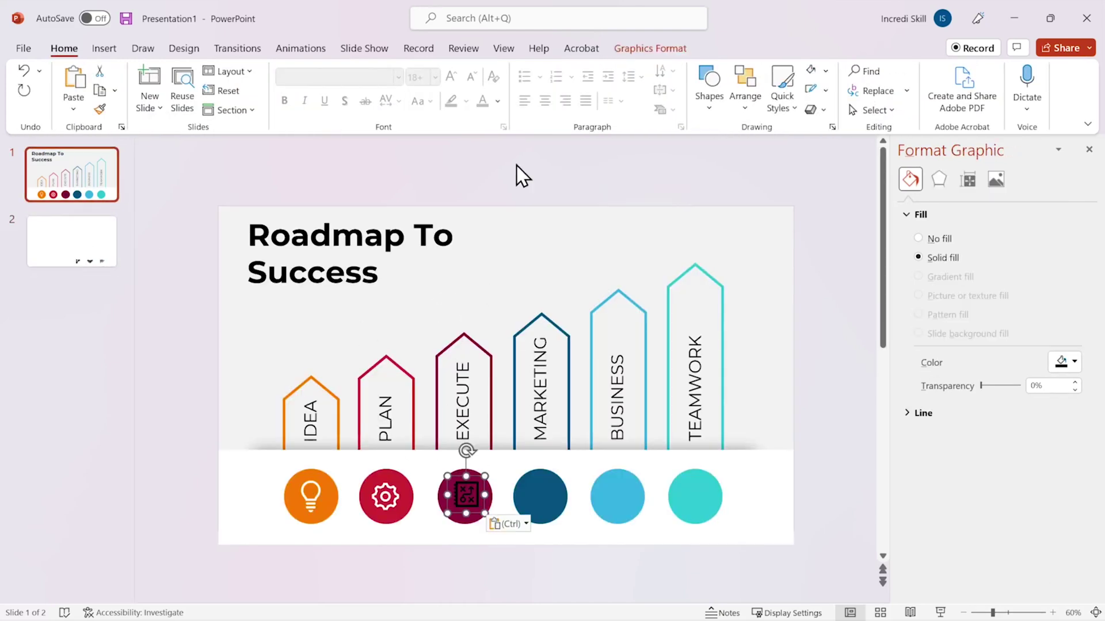
Step: Move the marketing icon from slide 2 onto the MARKETING circle
{"action": "left_click", "coordinate": [87, 246]}
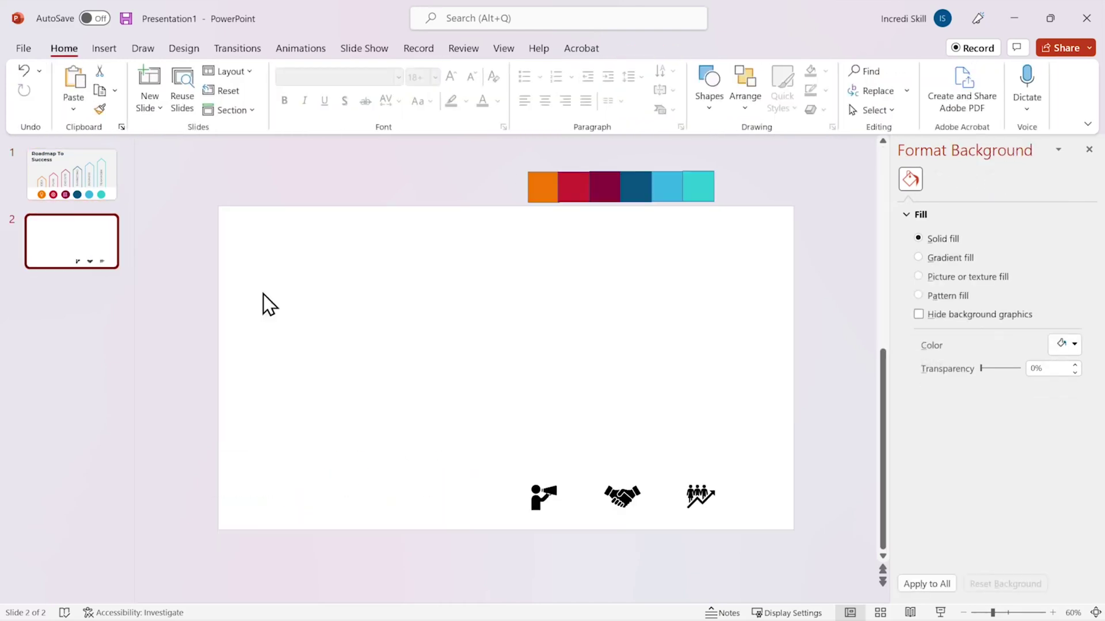
{"action": "left_click", "coordinate": [543, 498]}
{"action": "key", "text": "ctrl+x"}
{"action": "left_click", "coordinate": [87, 181]}
{"action": "key", "text": "ctrl+v"}
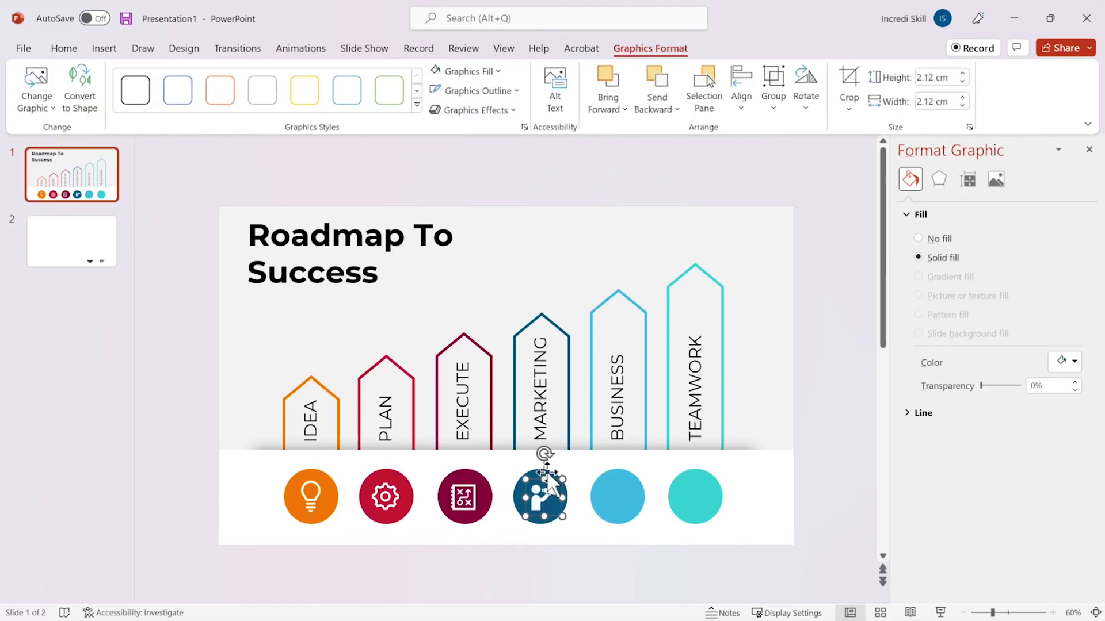
{"action": "left_click_drag", "start_coordinate": [544, 480], "coordinate": [543, 494]}
Step: Paste the handshake icon onto BUSINESS and the teamwork icon onto TEAMWORK
{"action": "left_click", "coordinate": [71, 242]}
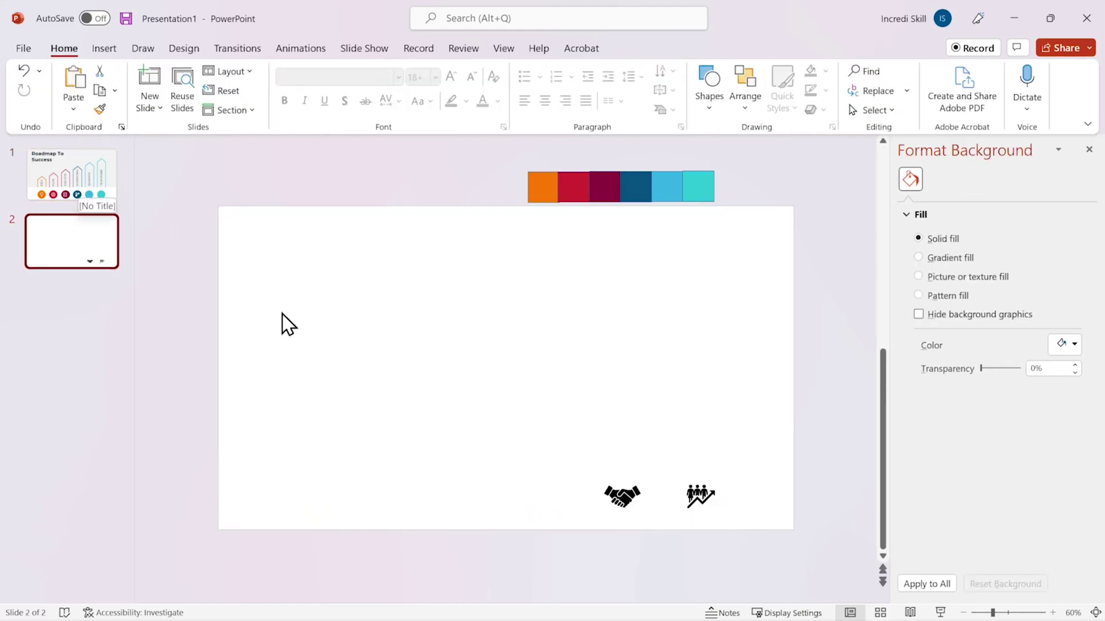
{"action": "left_click", "coordinate": [72, 174]}
{"action": "key", "text": "ctrl+v"}
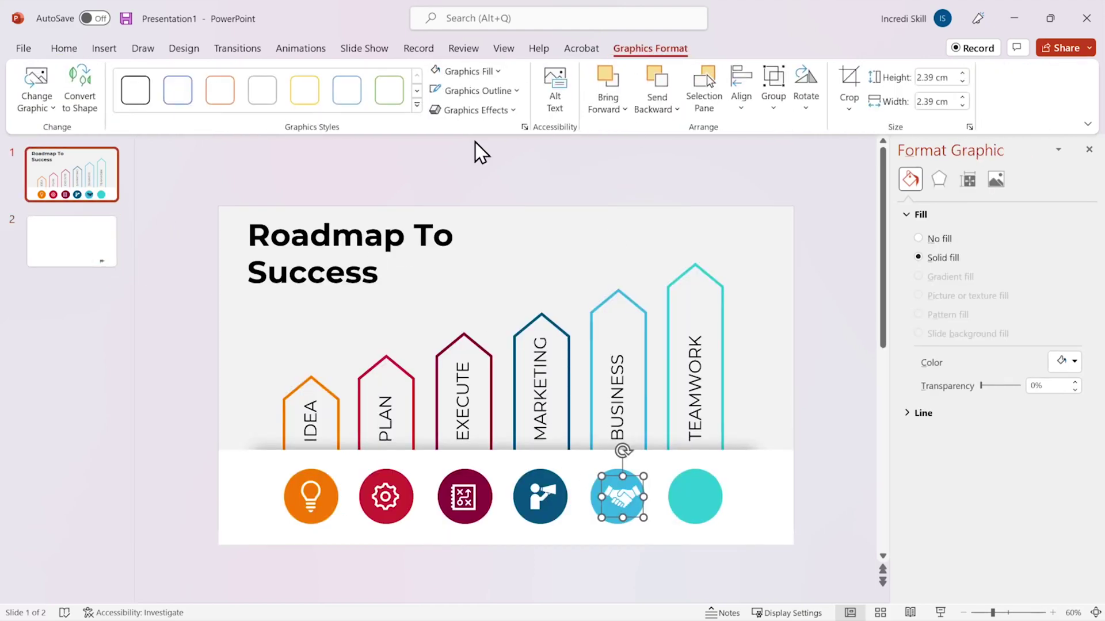
{"action": "left_click", "coordinate": [95, 261]}
{"action": "left_click", "coordinate": [697, 493]}
{"action": "key", "text": "ctrl+x"}
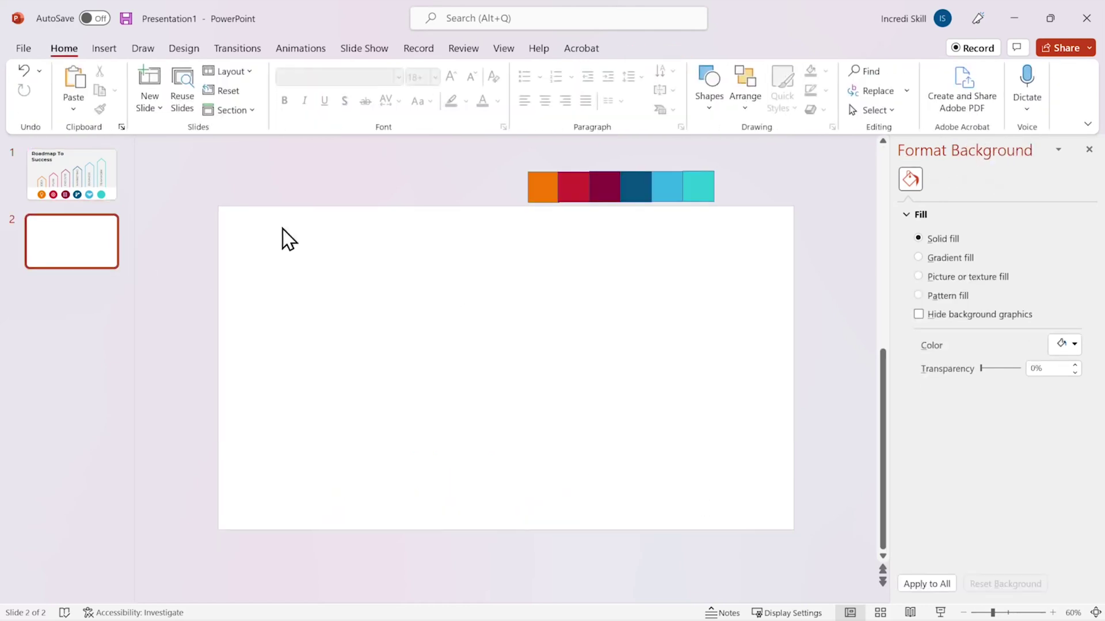
{"action": "left_click", "coordinate": [104, 185]}
{"action": "key", "text": "ctrl+v"}
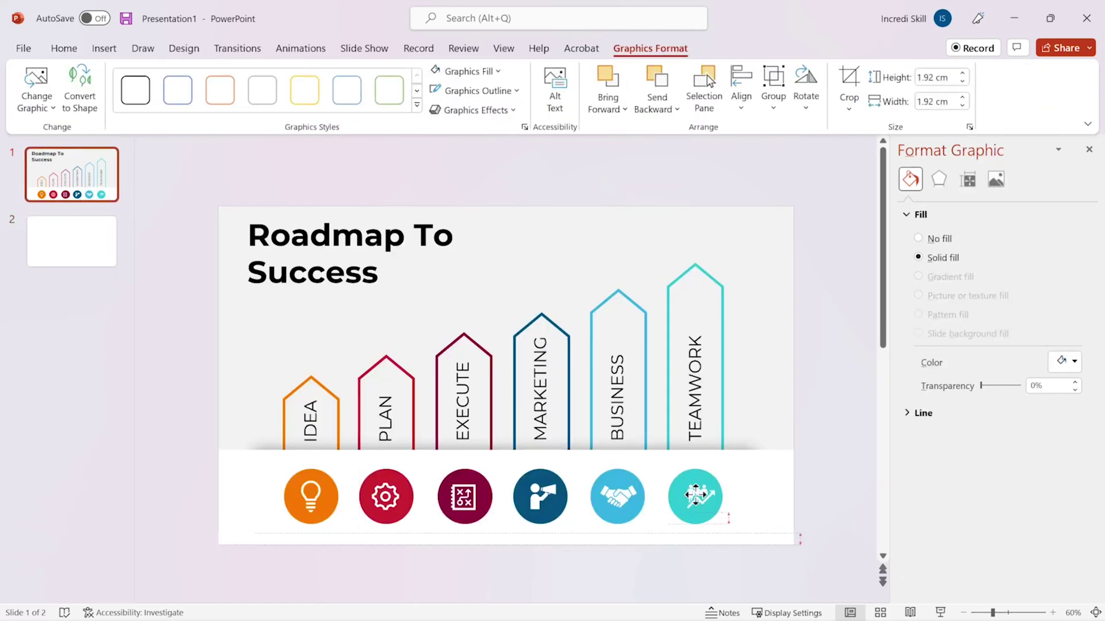
{"action": "left_click", "coordinate": [583, 258]}
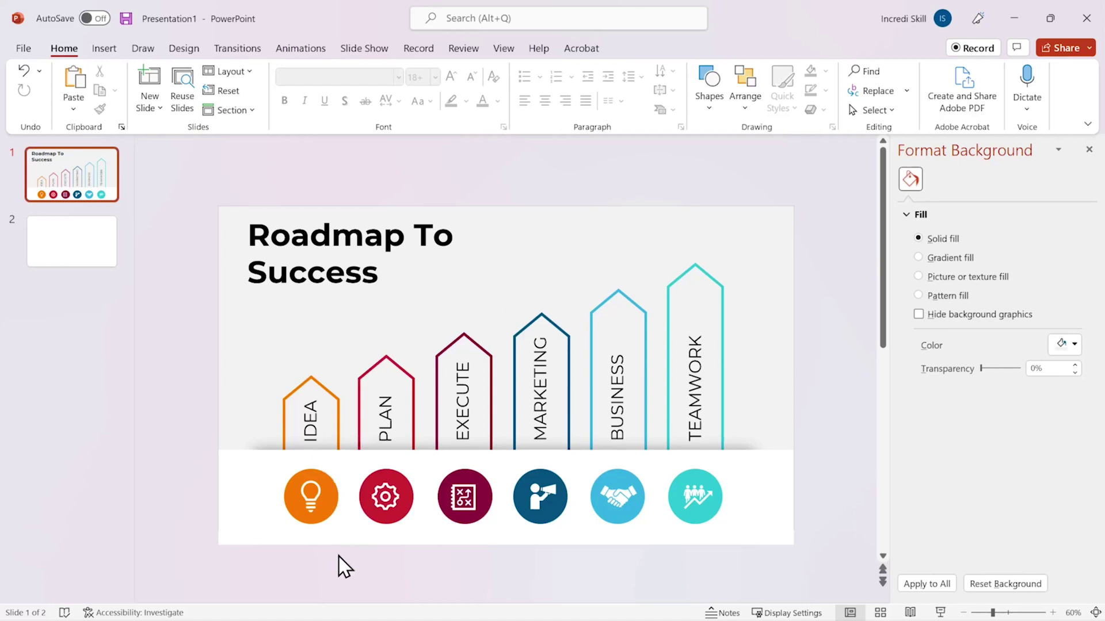
Step: Group the IDEA circle with its lightbulb icon
{"action": "left_click_drag", "start_coordinate": [346, 558], "coordinate": [277, 462]}
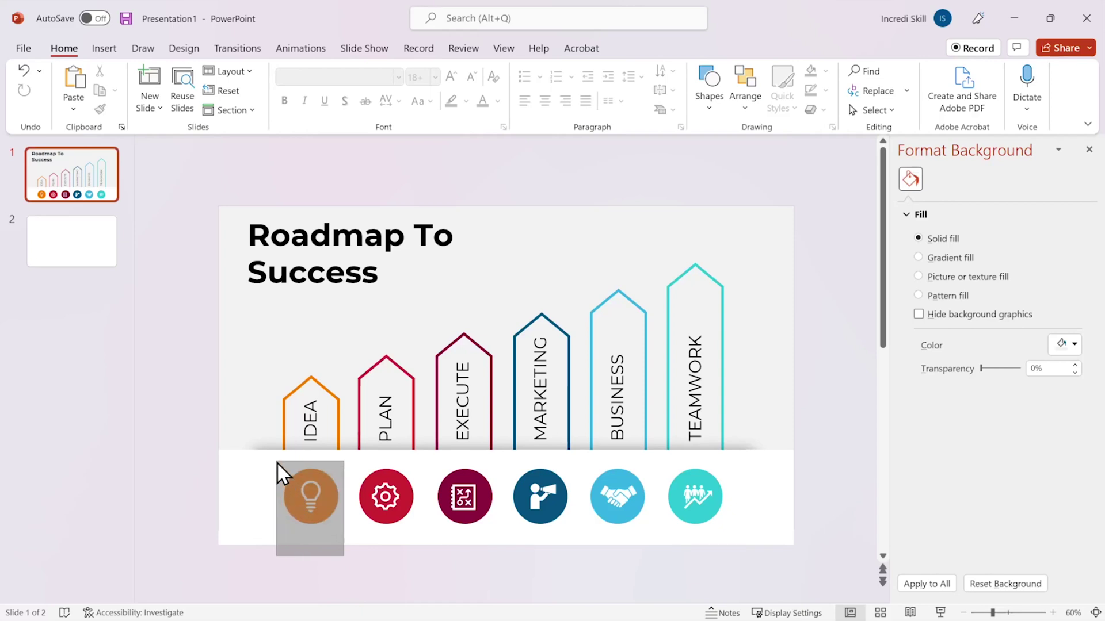
{"action": "left_click_drag", "start_coordinate": [277, 461], "coordinate": [278, 465]}
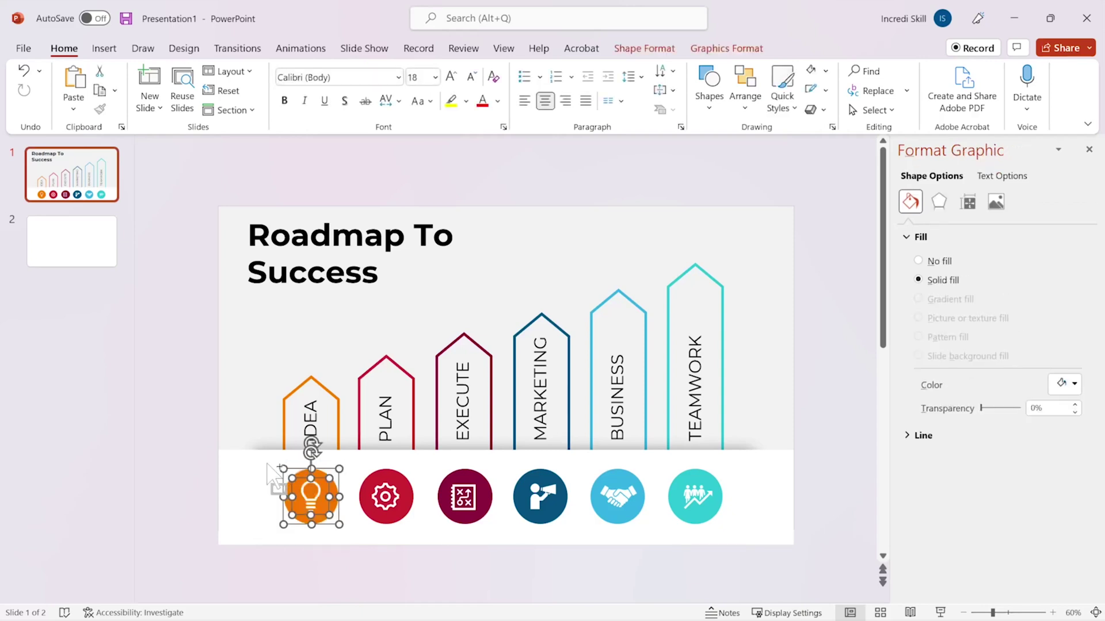
{"action": "key", "text": "ctrl+g"}
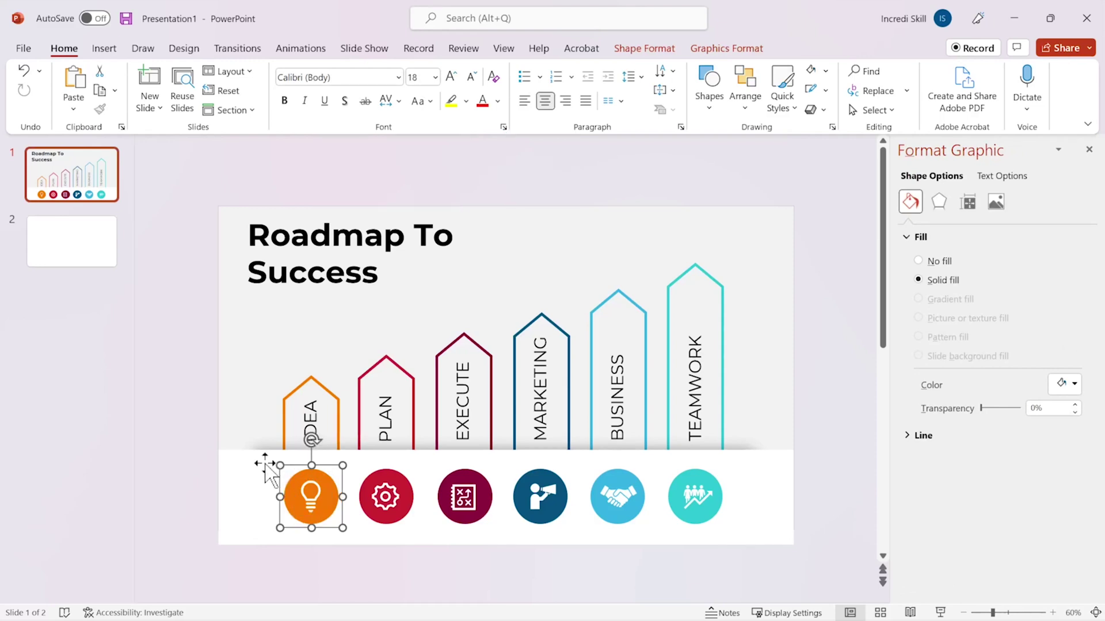
Step: Group the PLAN, EXECUTE, MARKETING, BUSINESS and TEAMWORK circles with their icons
{"action": "left_click_drag", "start_coordinate": [423, 557], "coordinate": [353, 473]}
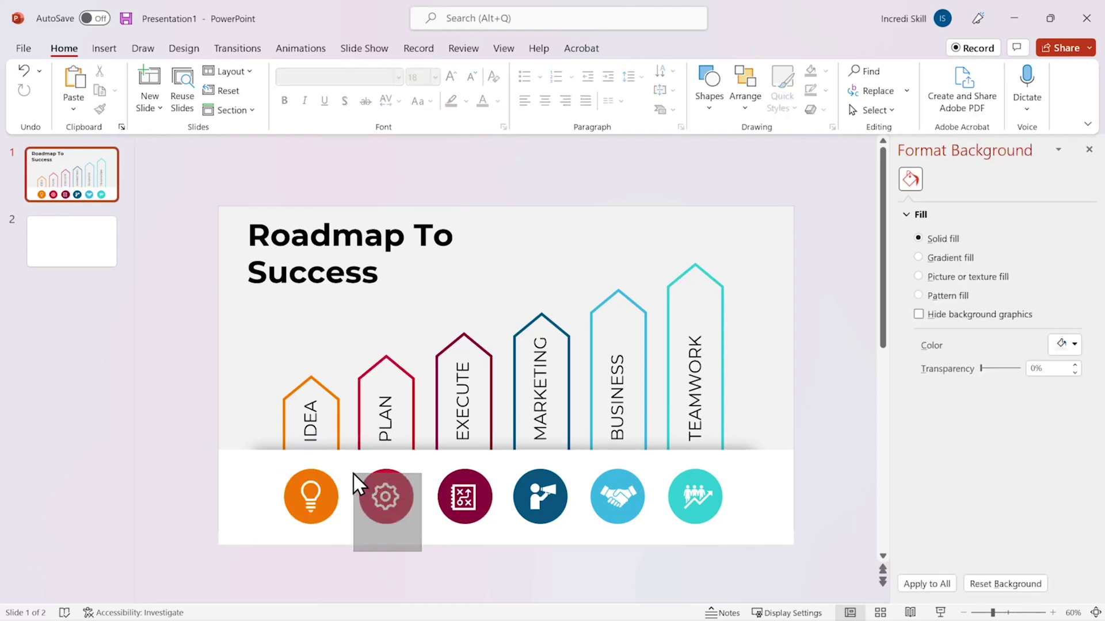
{"action": "left_click_drag", "start_coordinate": [500, 562], "coordinate": [424, 458]}
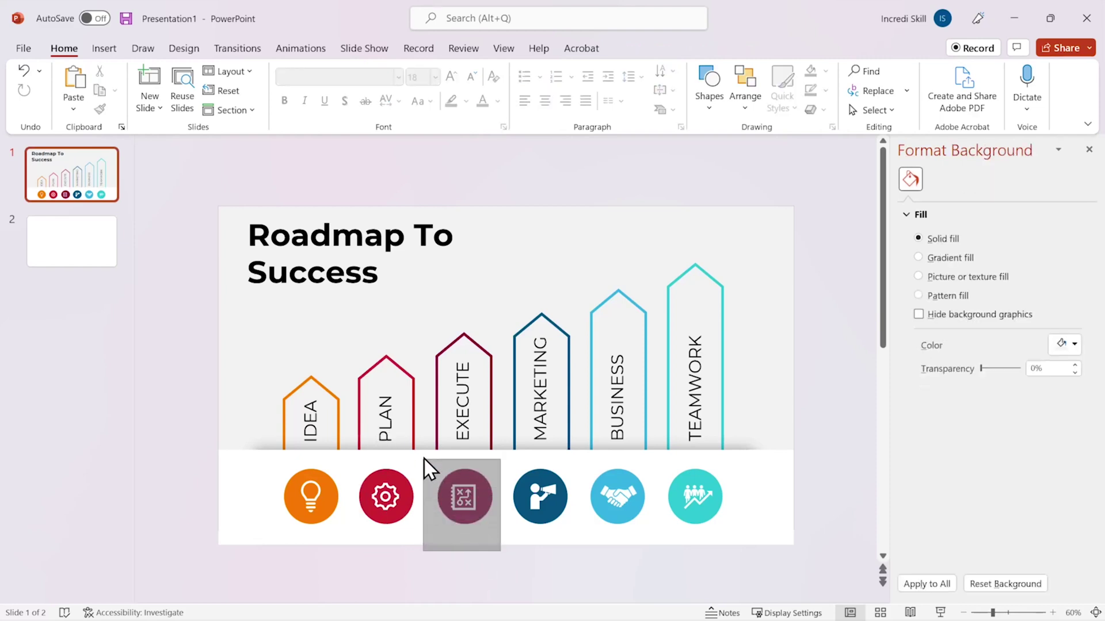
{"action": "left_click_drag", "start_coordinate": [580, 565], "coordinate": [499, 458]}
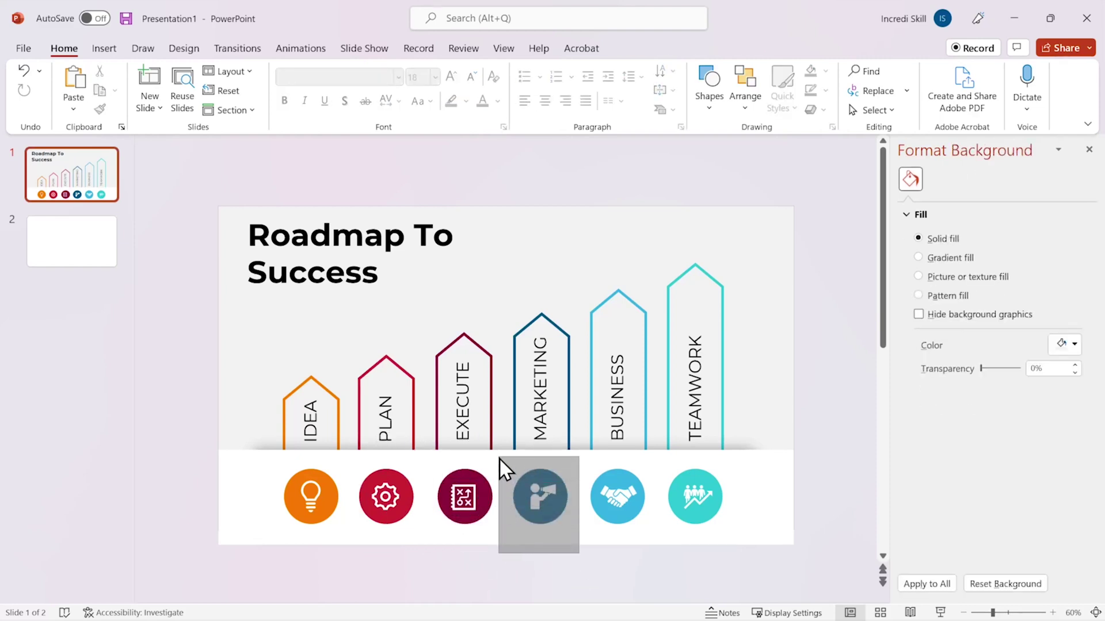
{"action": "left_click", "coordinate": [654, 562]}
{"action": "left_click_drag", "start_coordinate": [653, 552], "coordinate": [569, 459]}
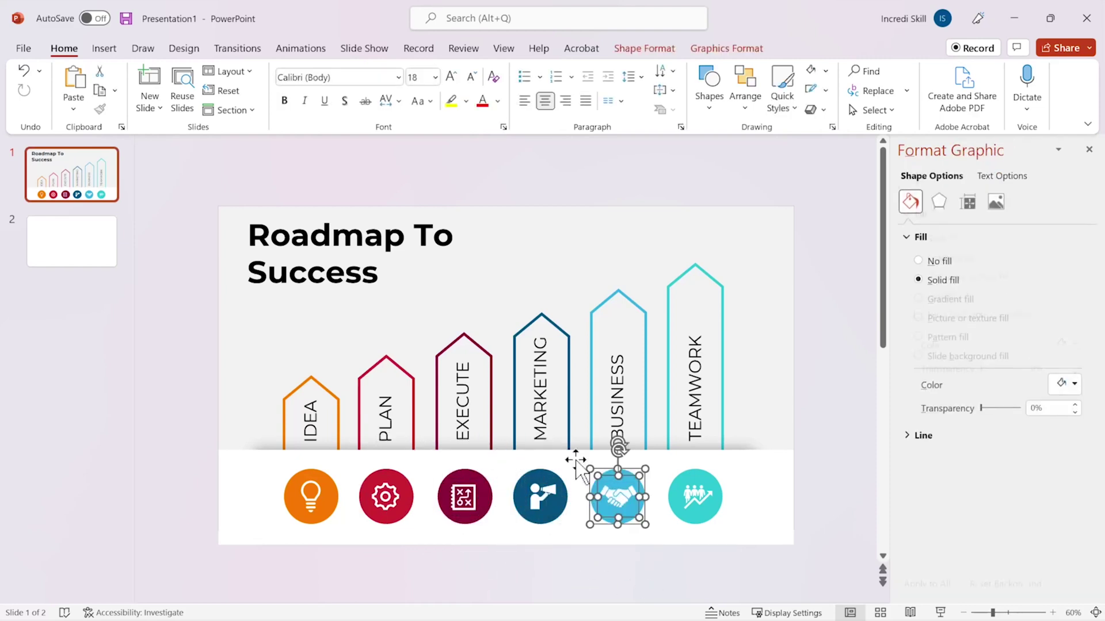
{"action": "mouse_move", "coordinate": [727, 552]}
{"action": "left_mouse_down"}
{"action": "mouse_move", "coordinate": [681, 550]}
{"action": "mouse_move", "coordinate": [659, 464]}
{"action": "left_mouse_up"}
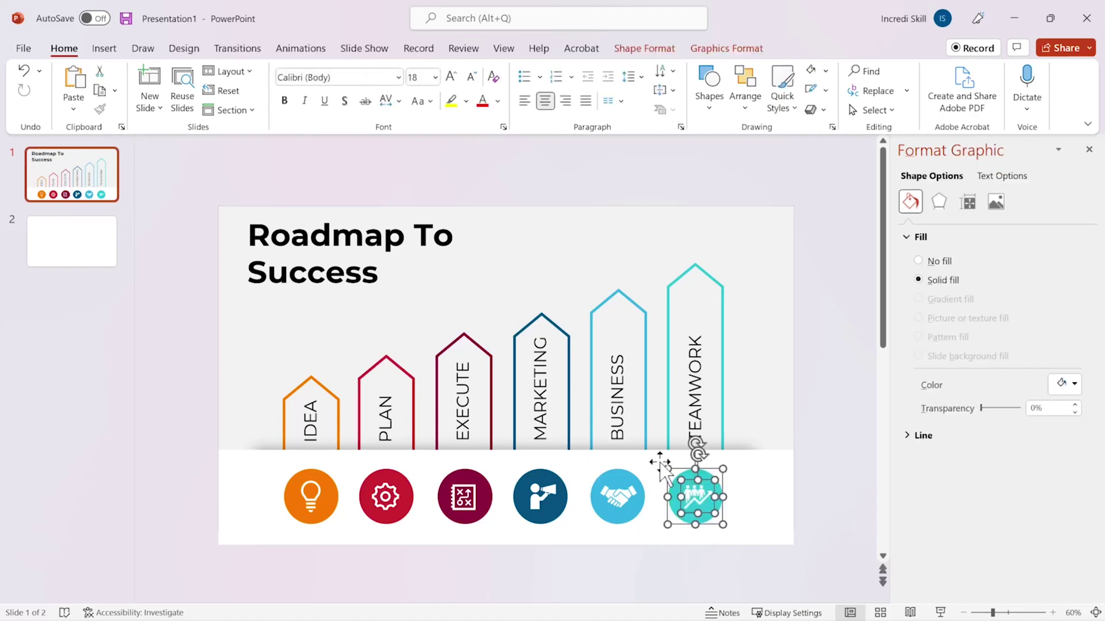
{"action": "left_click", "coordinate": [769, 427]}
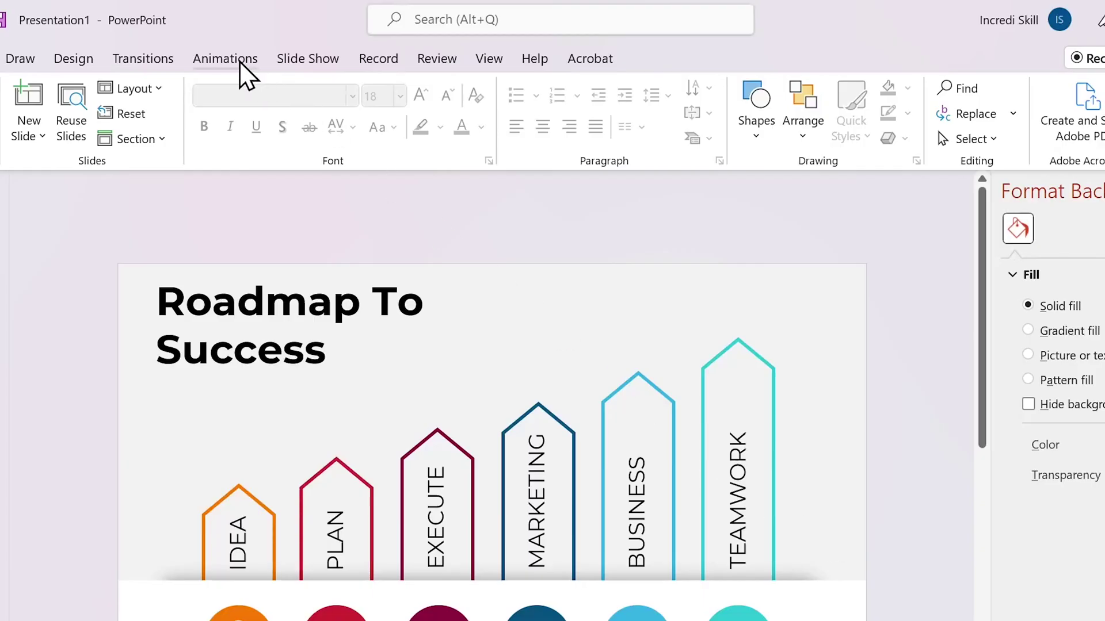
Step: With the Animation Pane shown, give the Roadmap To Success title a Fly In From Top entrance
{"action": "left_click", "coordinate": [238, 60]}
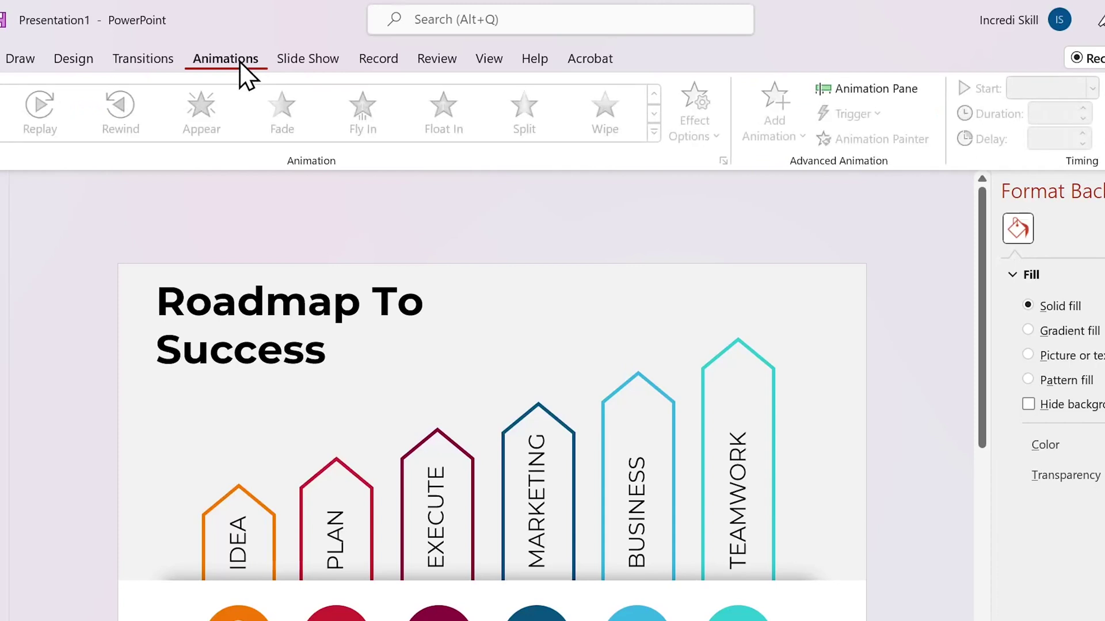
{"action": "left_click", "coordinate": [874, 89]}
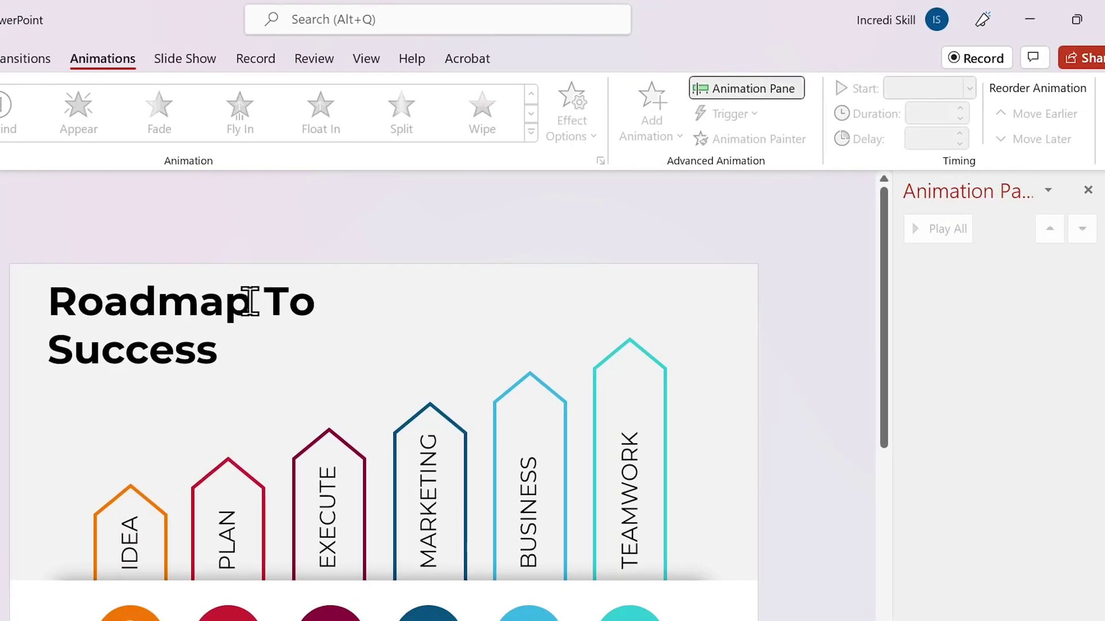
{"action": "left_click", "coordinate": [248, 277]}
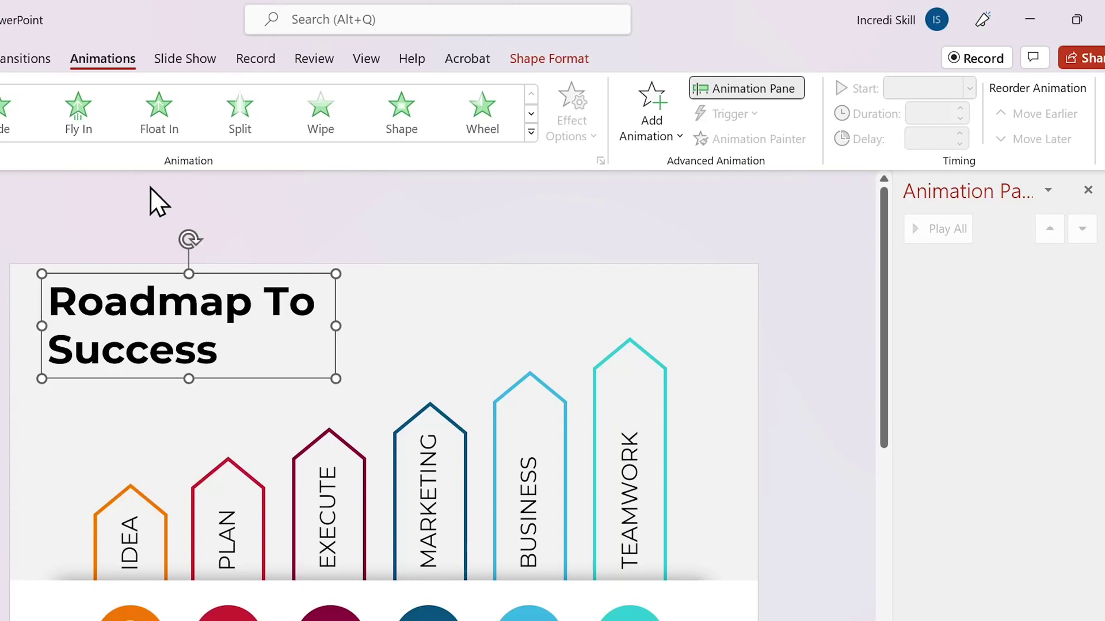
{"action": "left_click", "coordinate": [78, 110]}
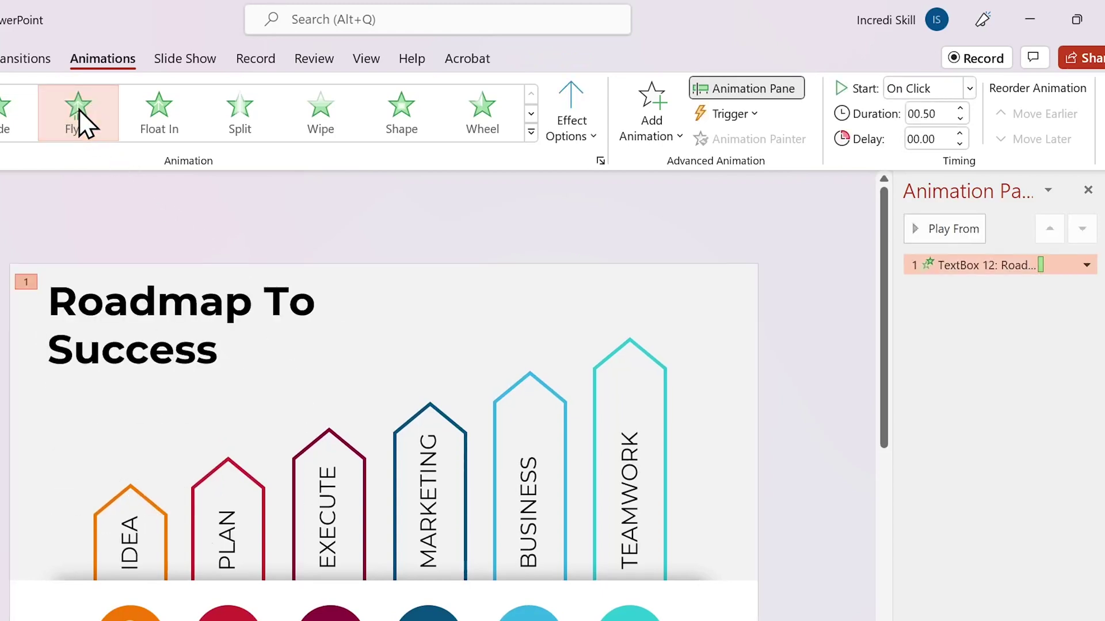
{"action": "left_click", "coordinate": [574, 121]}
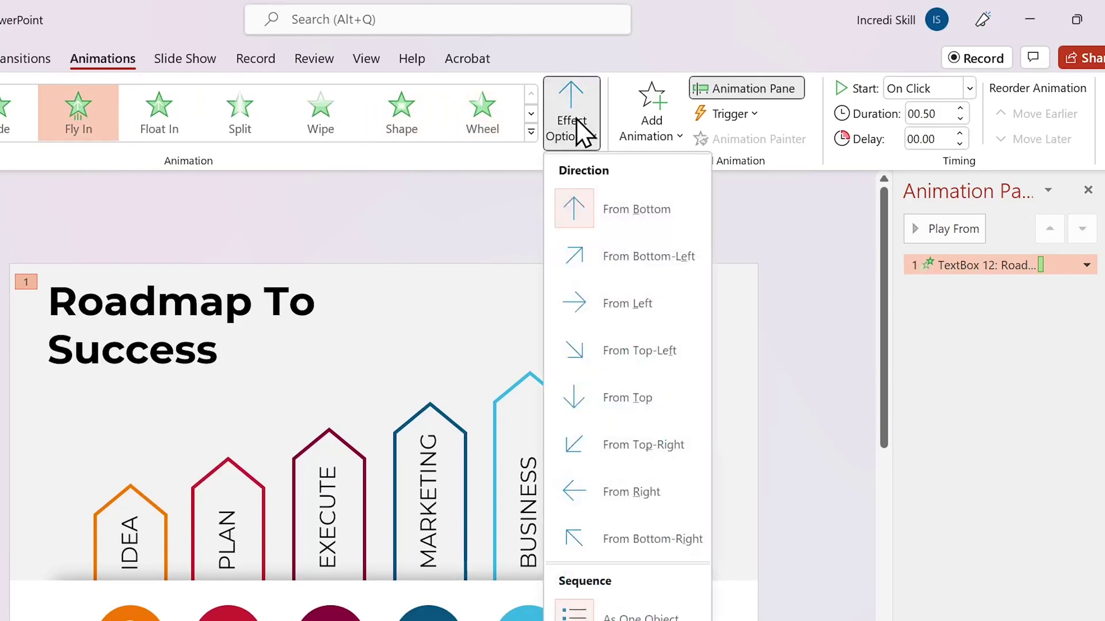
{"action": "left_click", "coordinate": [604, 398]}
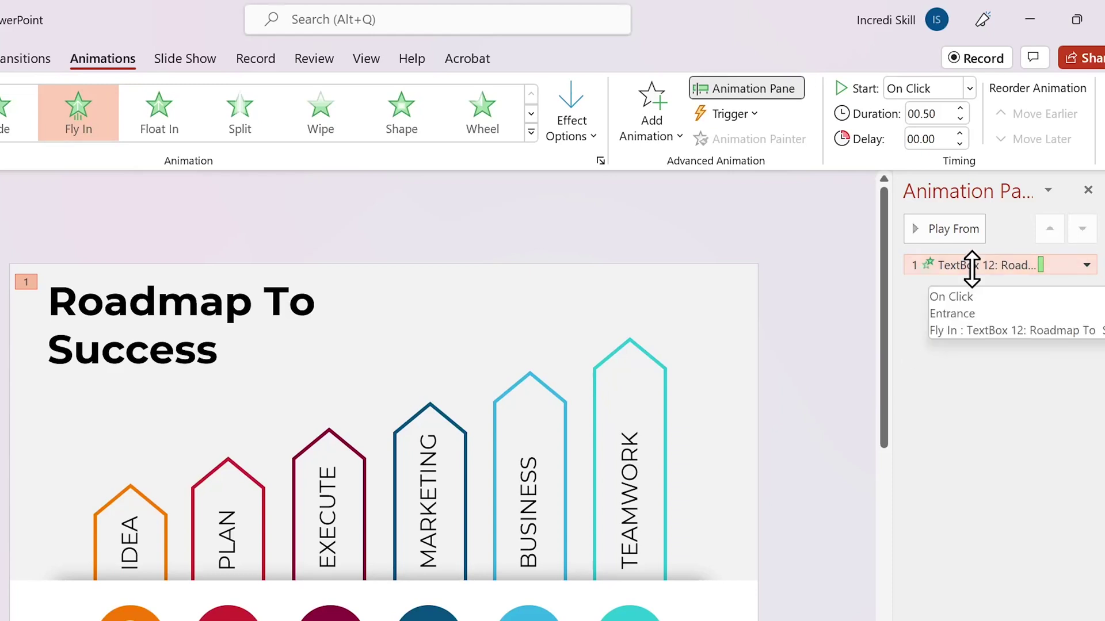
Step: Set the title's fly-in to Start With Previous
{"action": "right_click", "coordinate": [971, 268]}
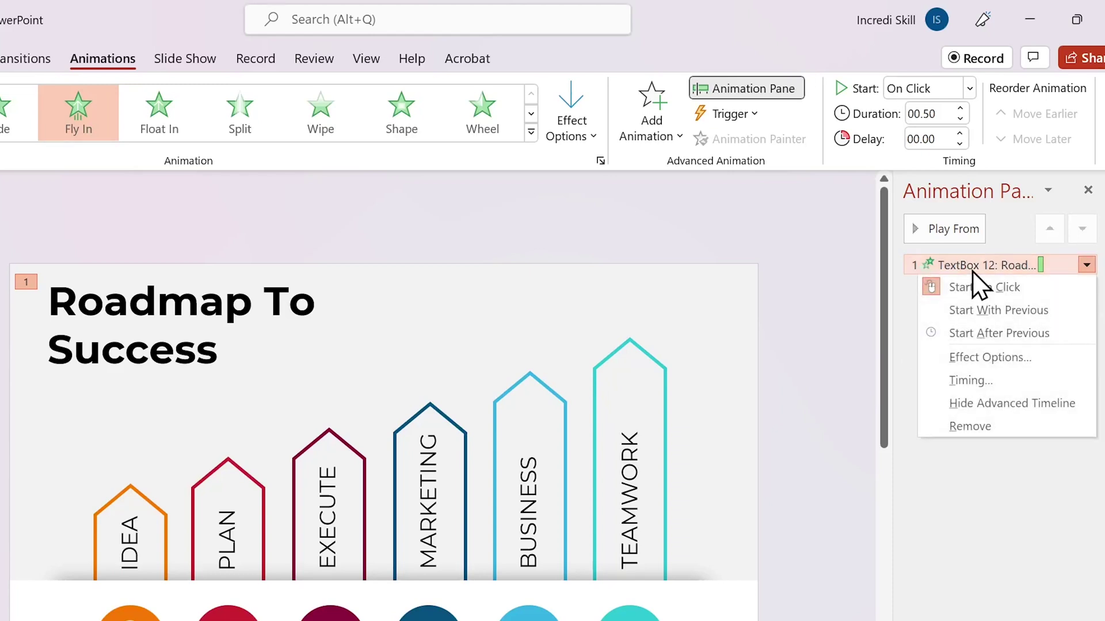
{"action": "left_click", "coordinate": [980, 312]}
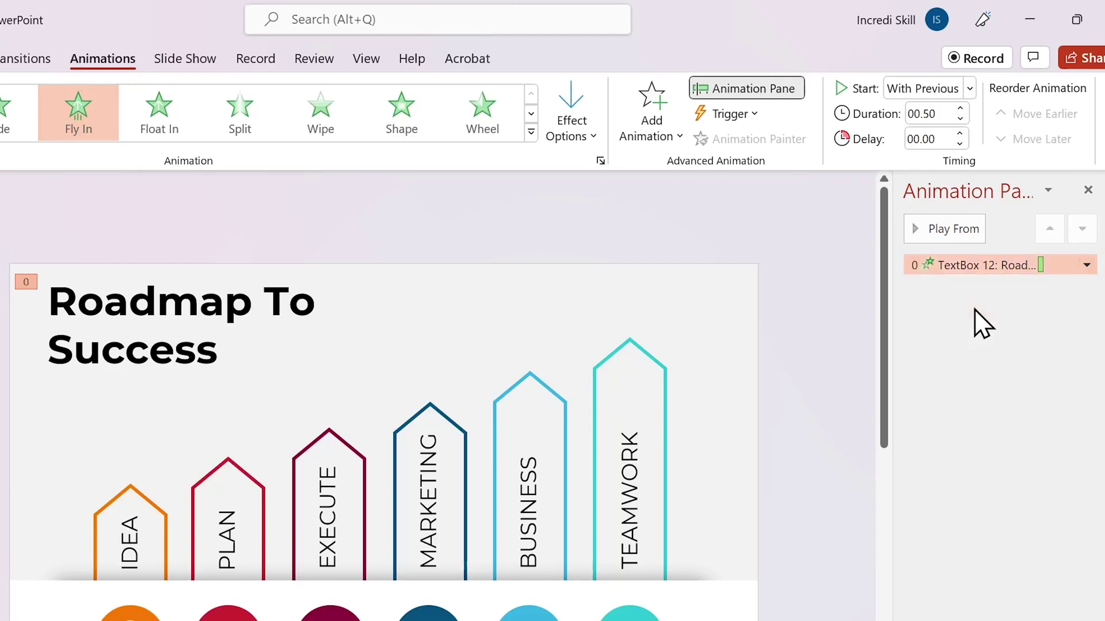
{"action": "double_click", "coordinate": [986, 266]}
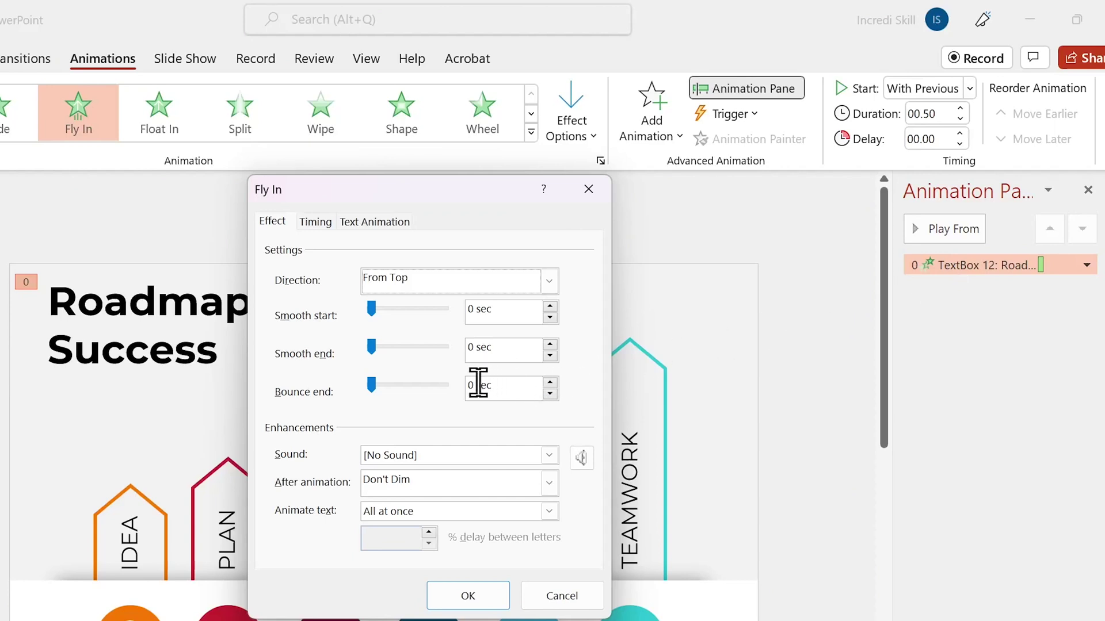
Step: Give the title fly-in a 0.23 sec bounce end and a 00.75 duration
{"action": "left_click", "coordinate": [477, 385]}
{"action": "type", "text": ".23"}
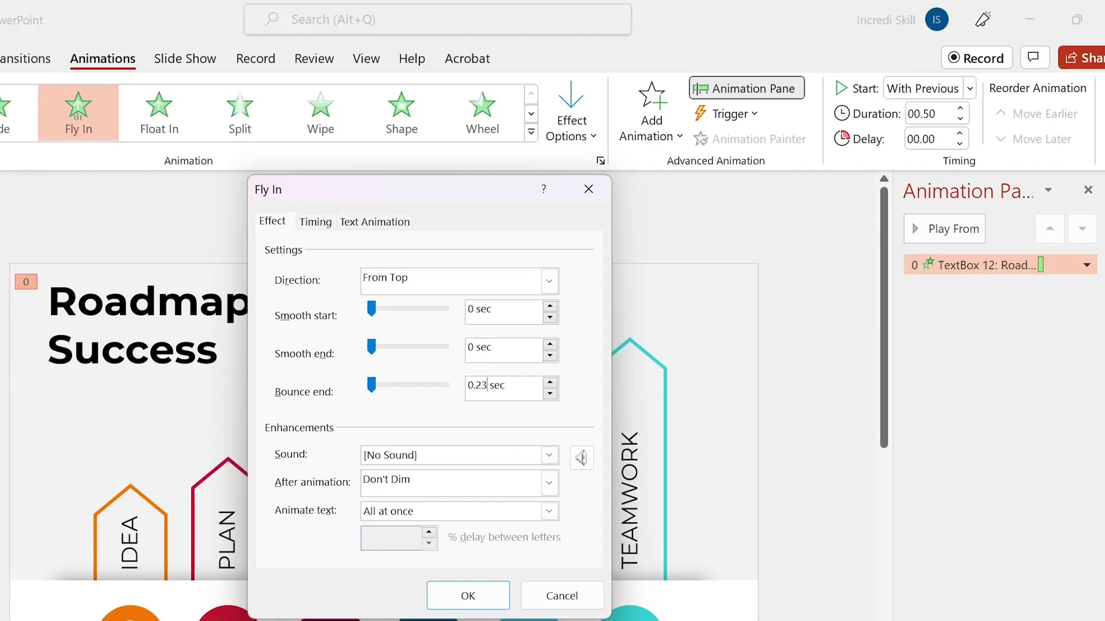
{"action": "key", "text": "shift+Tab"}
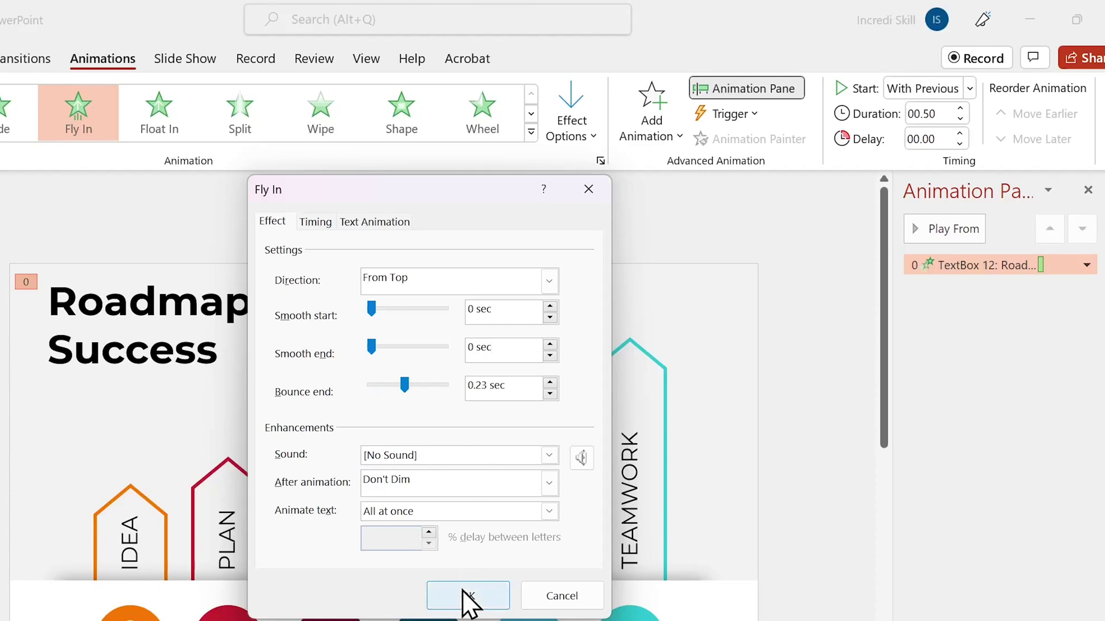
{"action": "left_click", "coordinate": [466, 597]}
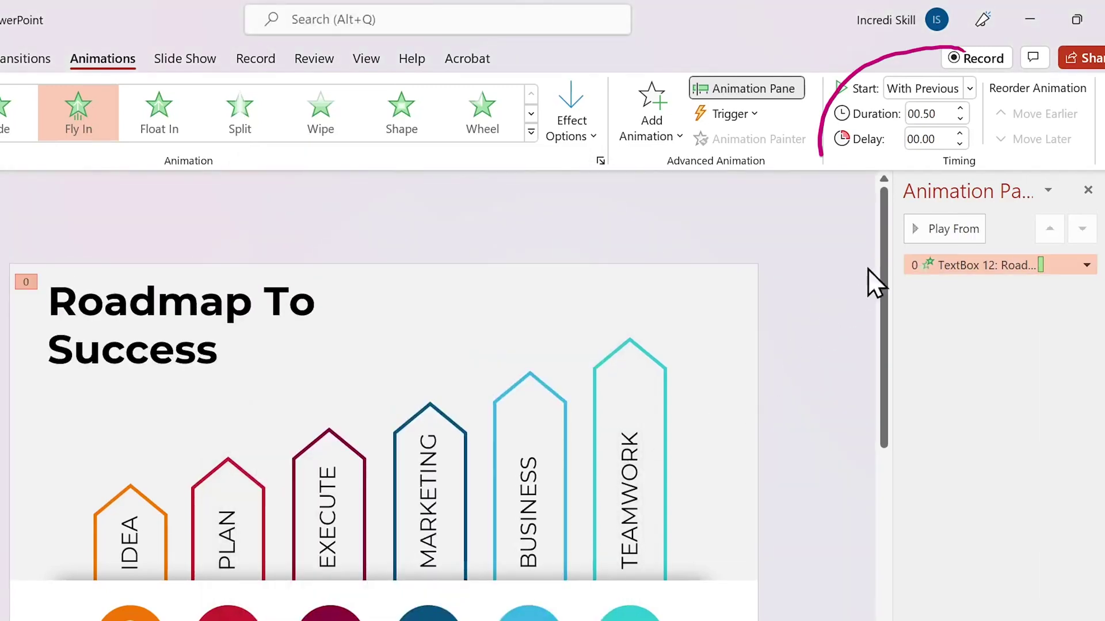
{"action": "left_click", "coordinate": [960, 109]}
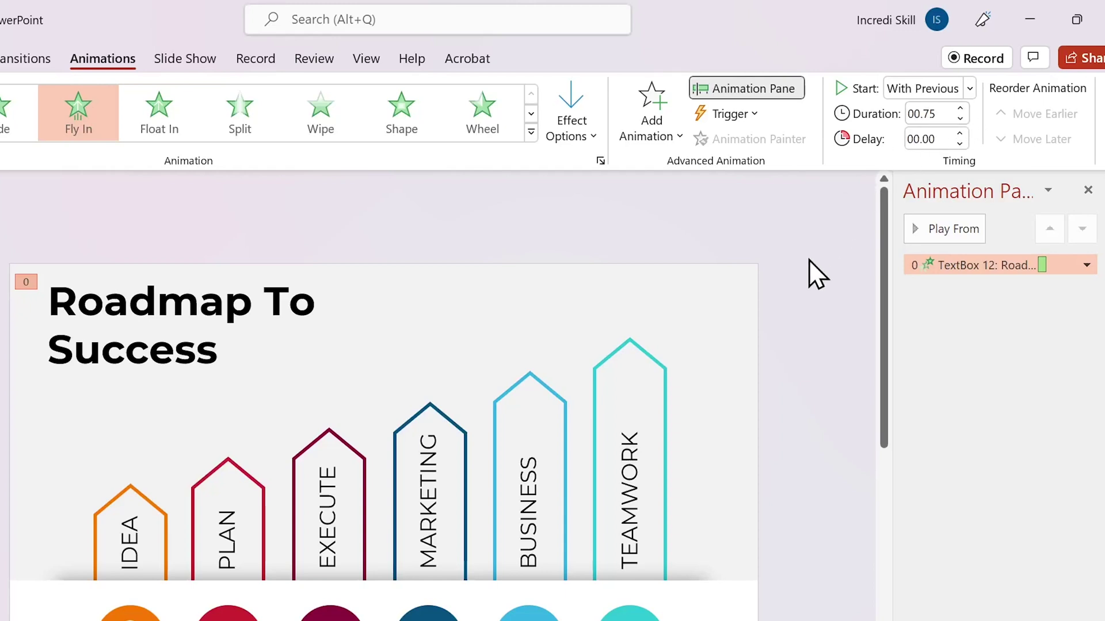
Step: Give the IDEA arrow a Fly In entrance lasting 0.75 seconds
{"action": "left_click", "coordinate": [150, 508]}
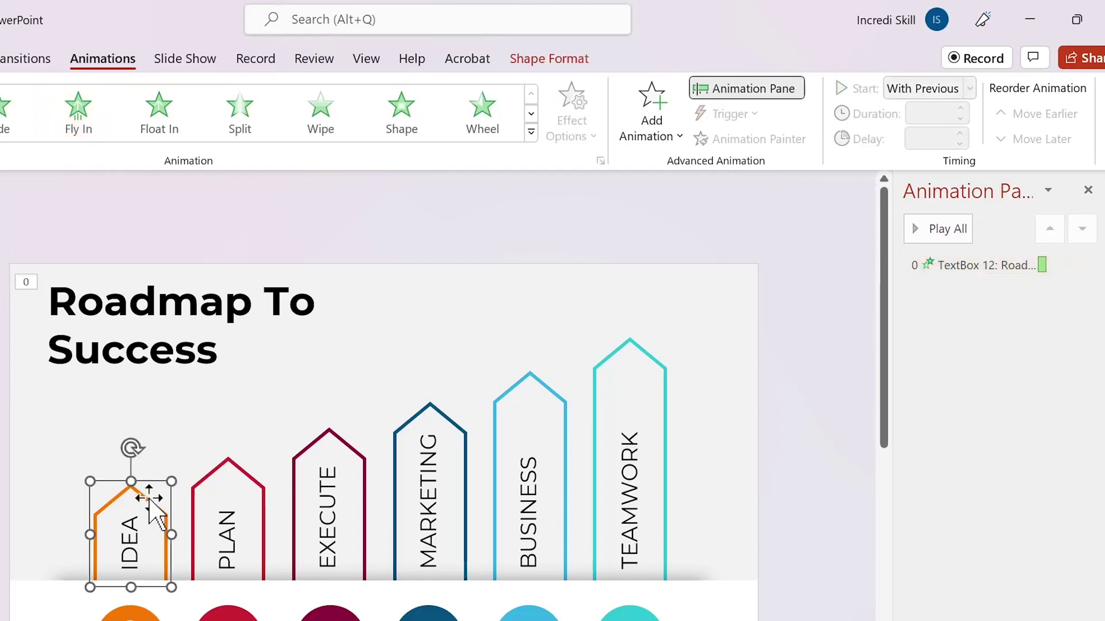
{"action": "left_click", "coordinate": [87, 139]}
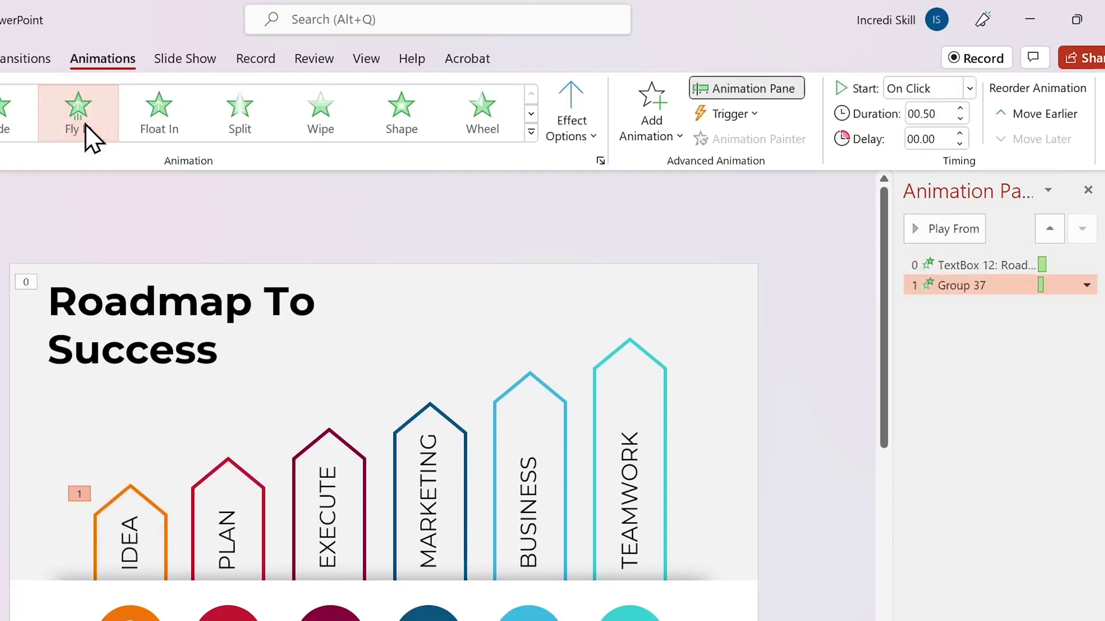
{"action": "left_click", "coordinate": [960, 107]}
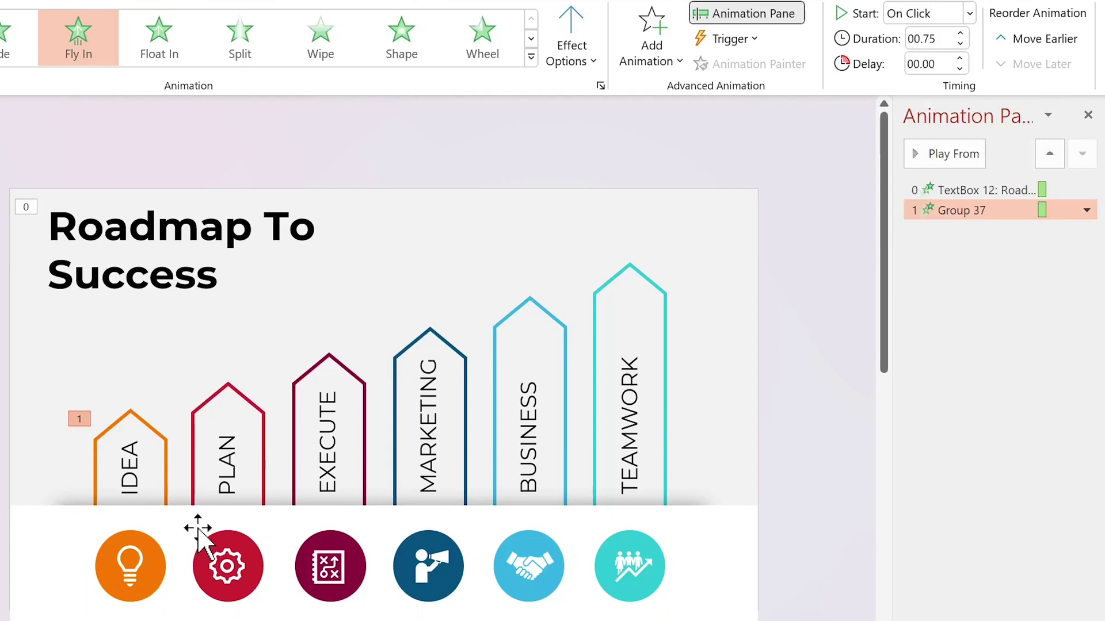
Step: Make the lightbulb icon fly in From Bottom, starting With Previous
{"action": "left_click", "coordinate": [151, 576]}
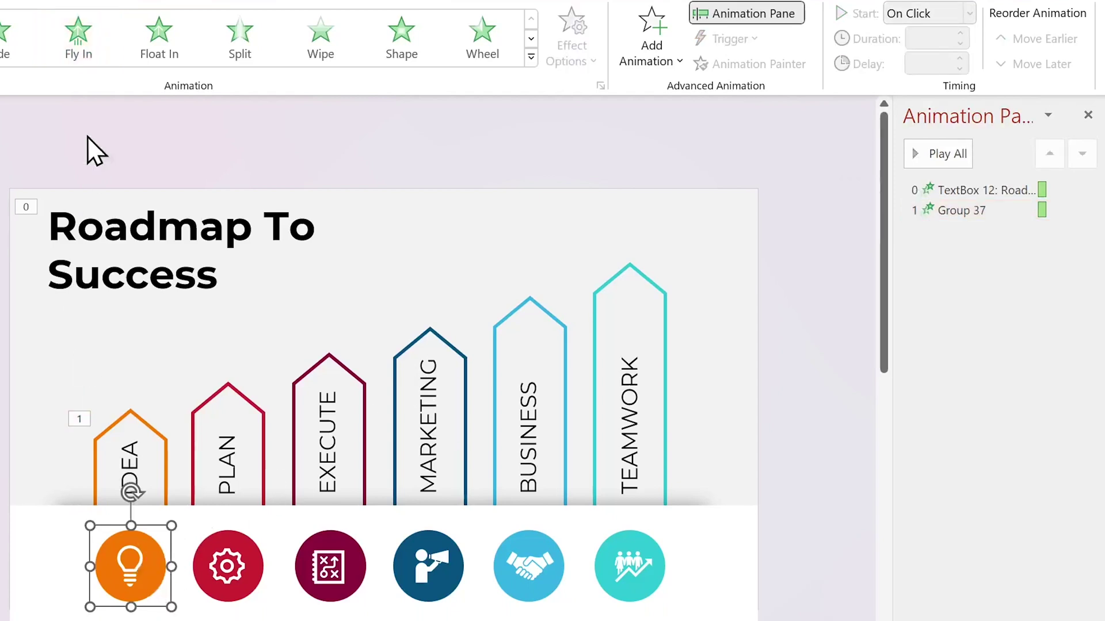
{"action": "left_click", "coordinate": [90, 64]}
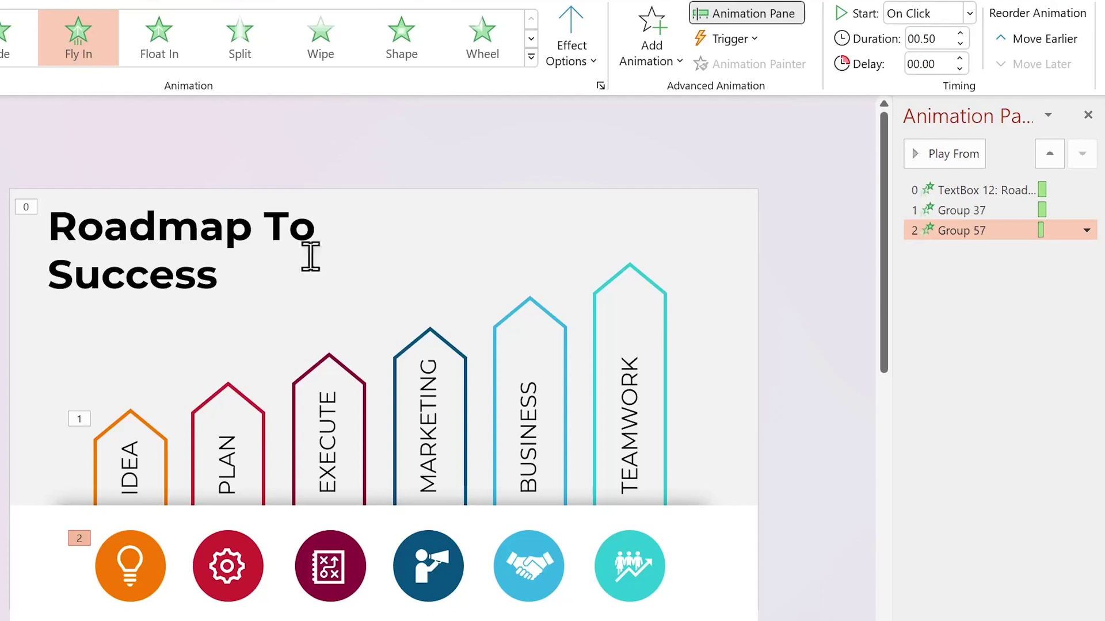
{"action": "left_click", "coordinate": [568, 59]}
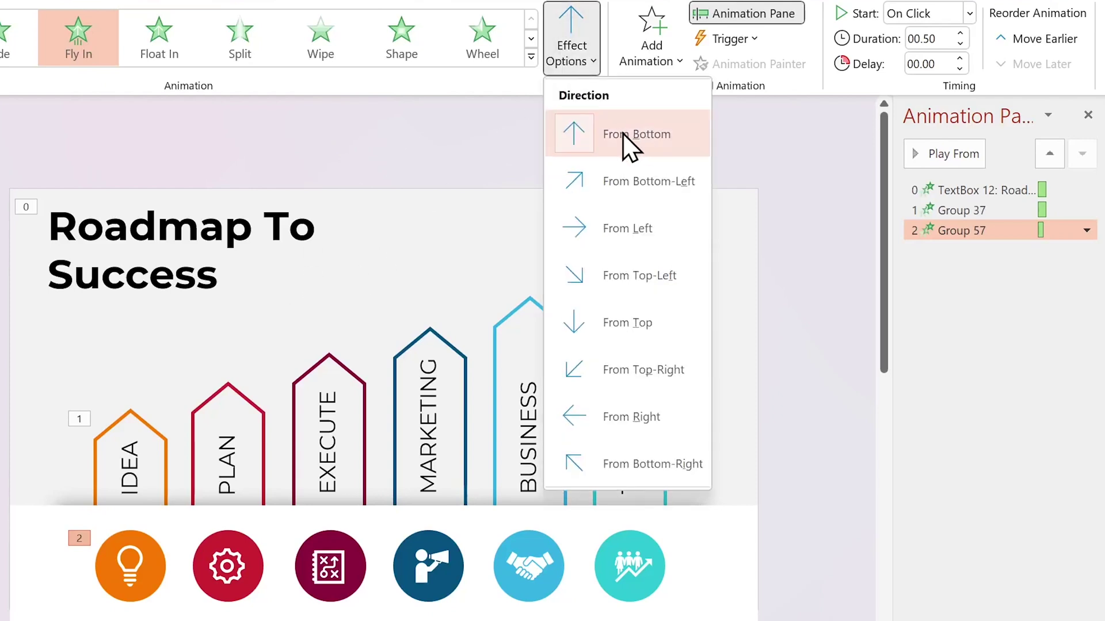
{"action": "left_click", "coordinate": [483, 137]}
{"action": "left_click_drag", "start_coordinate": [941, 231], "coordinate": [939, 229]}
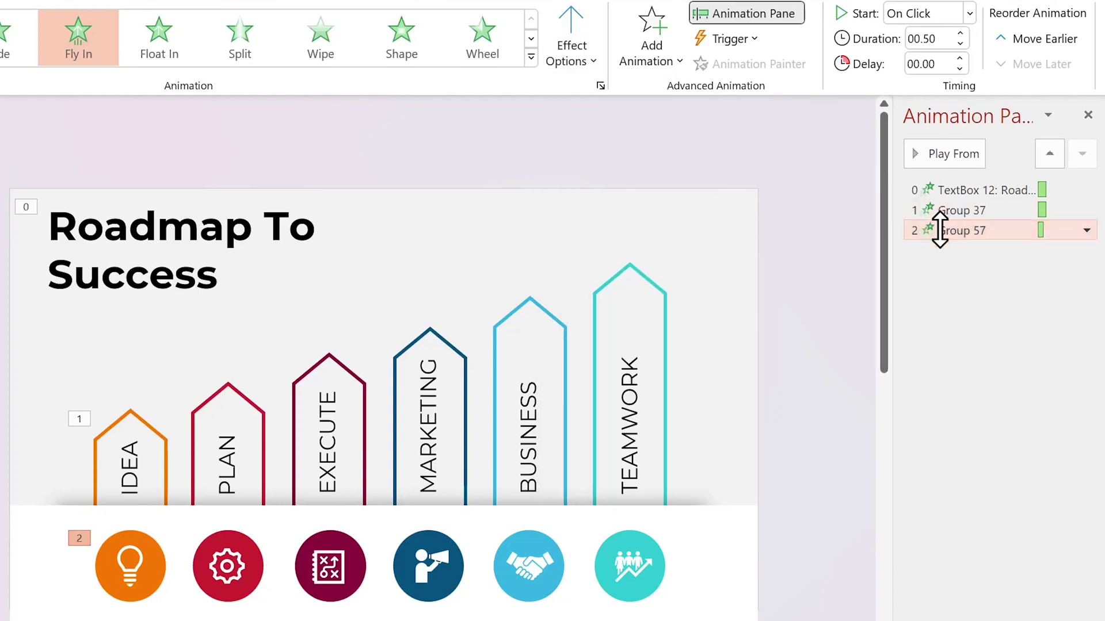
{"action": "right_click", "coordinate": [938, 230]}
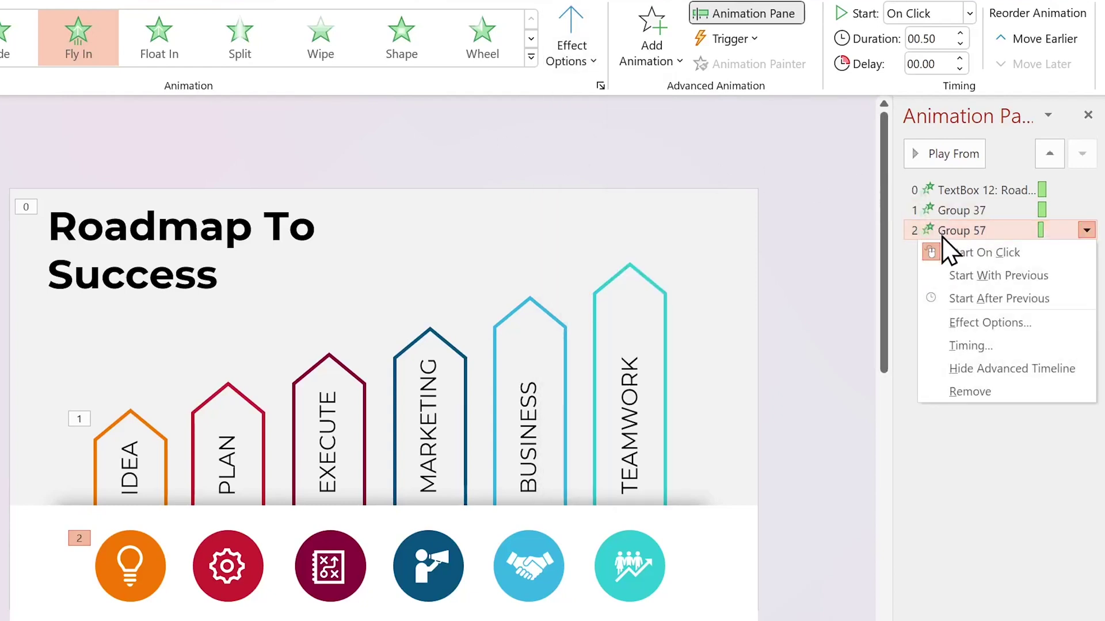
{"action": "left_click", "coordinate": [970, 277]}
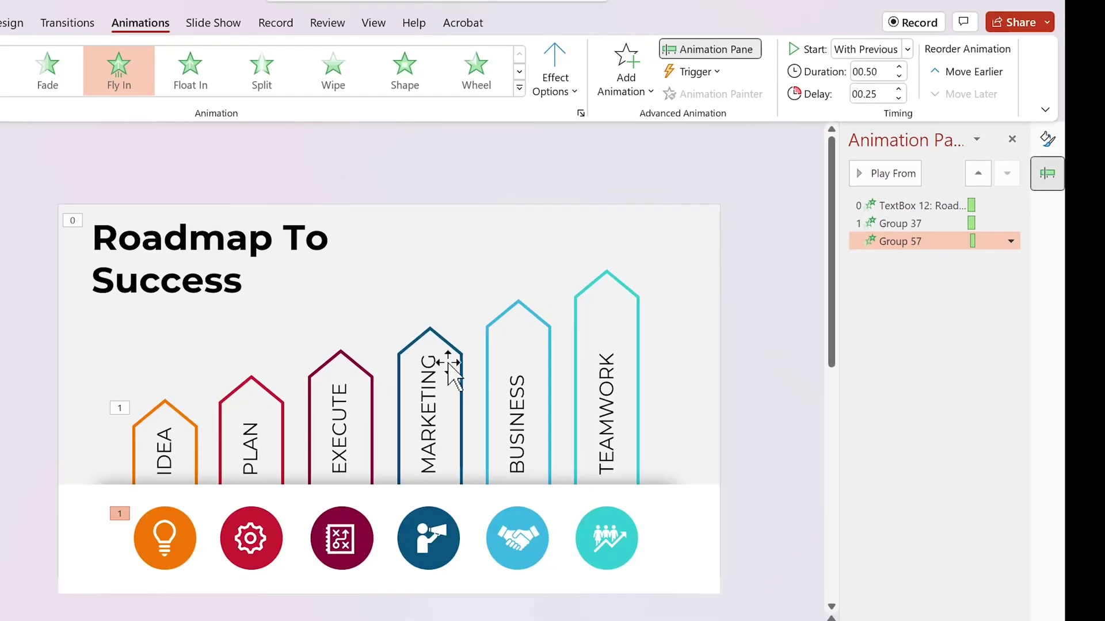
Step: Copy the IDEA arrow and lightbulb animations to the PLAN arrow and gear icon
{"action": "left_click", "coordinate": [188, 418]}
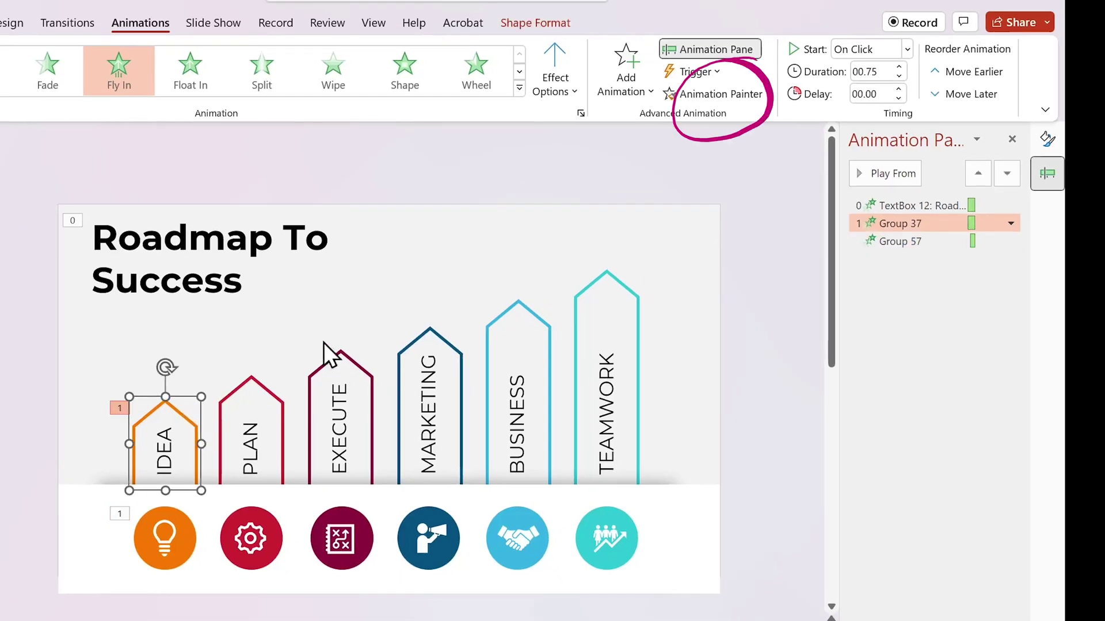
{"action": "left_click", "coordinate": [717, 96]}
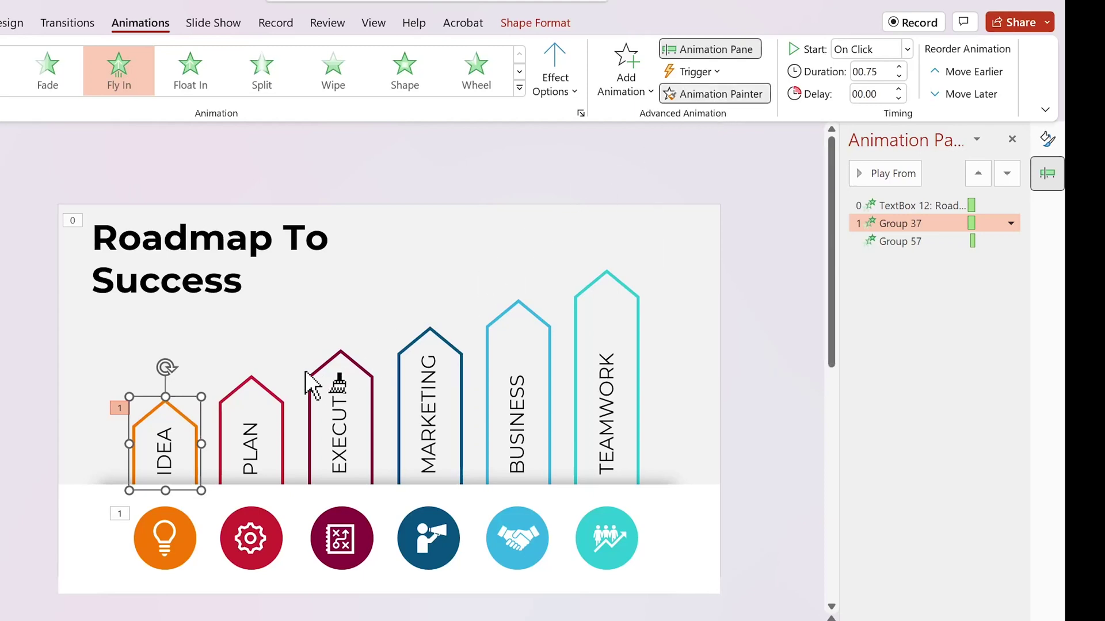
{"action": "left_click", "coordinate": [273, 398]}
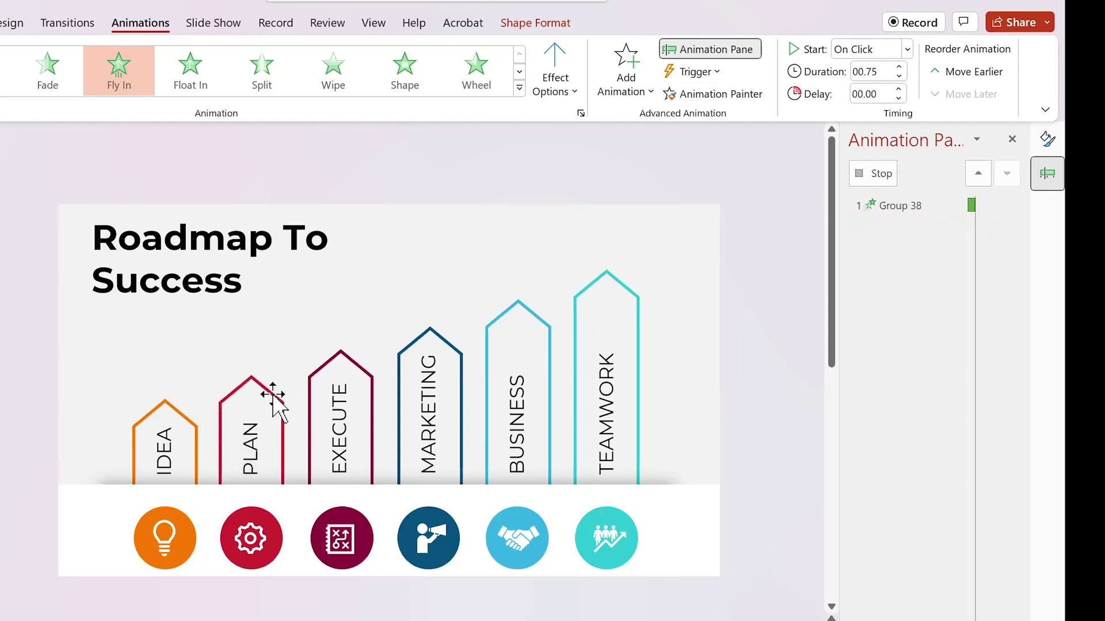
{"action": "left_click", "coordinate": [184, 539]}
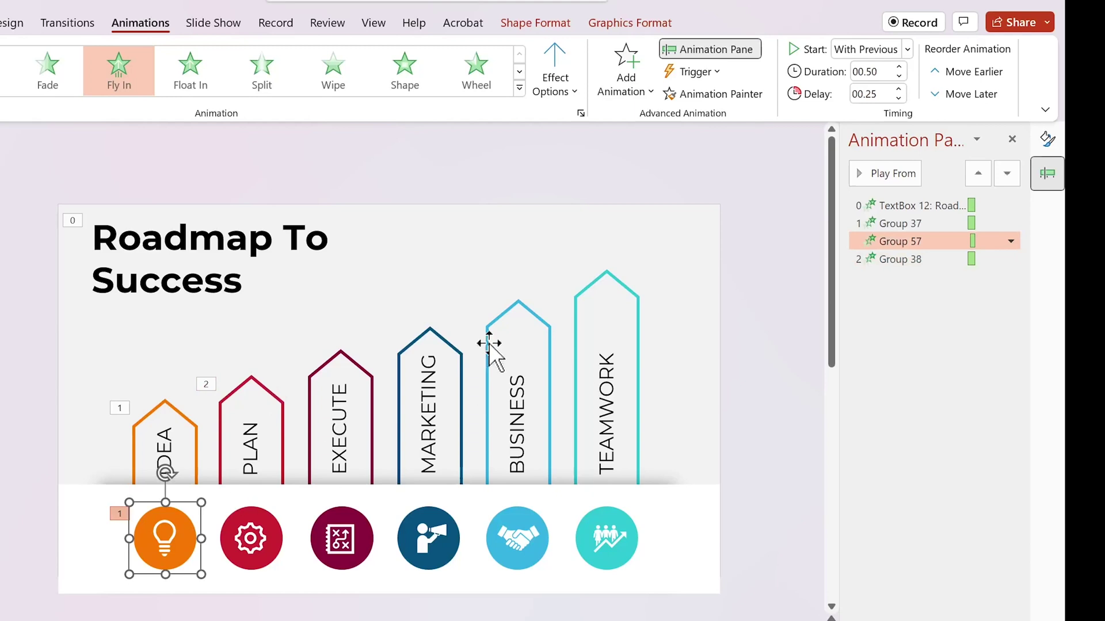
{"action": "left_click", "coordinate": [723, 95]}
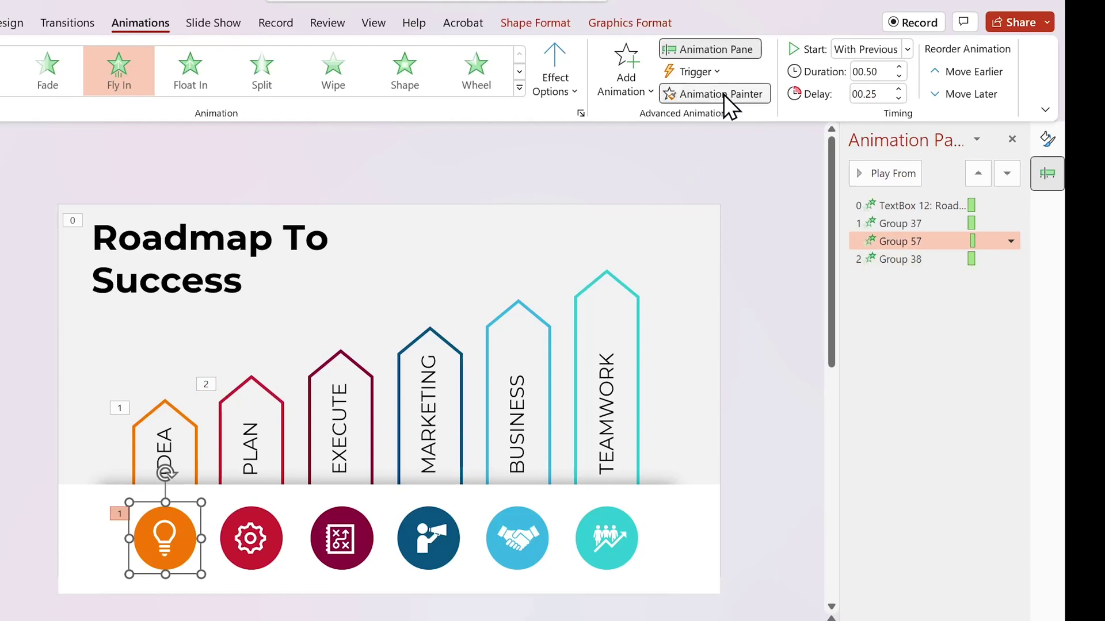
{"action": "left_click", "coordinate": [256, 531]}
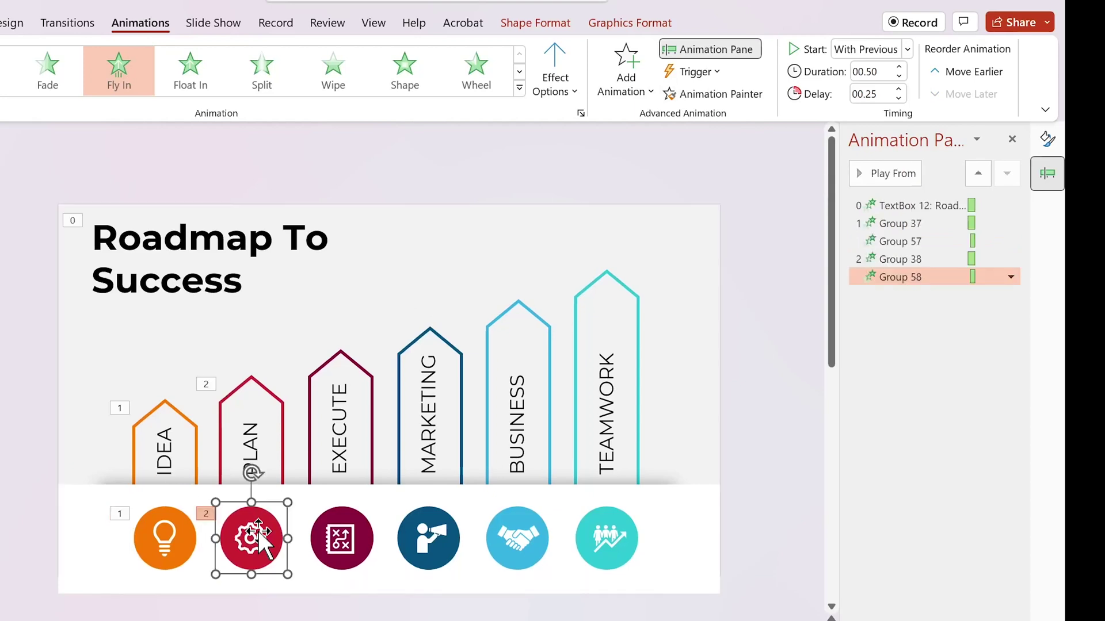
Step: Copy the PLAN arrow and gear animations to the EXECUTE arrow and icon
{"action": "left_click", "coordinate": [275, 398]}
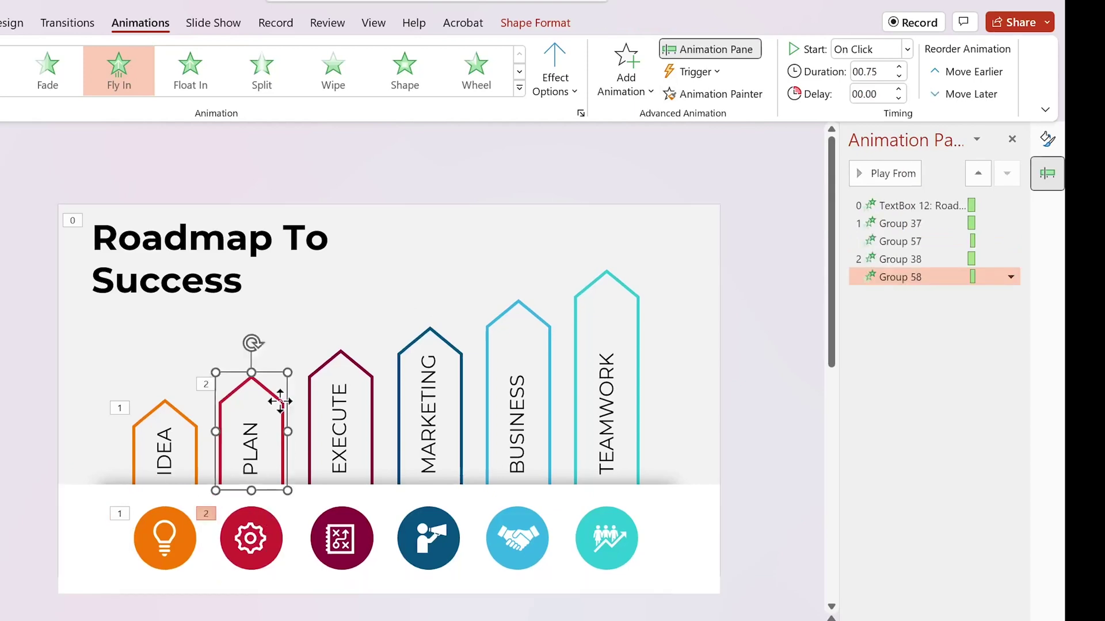
{"action": "left_click", "coordinate": [695, 95]}
{"action": "left_click", "coordinate": [357, 371]}
{"action": "left_click", "coordinate": [251, 537]}
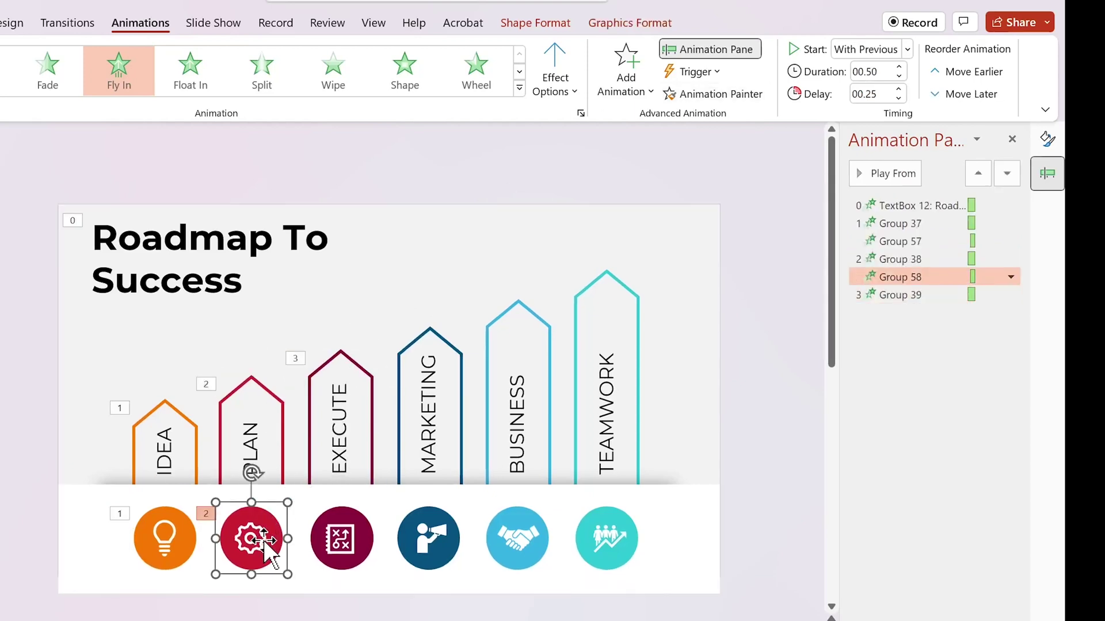
{"action": "left_click", "coordinate": [706, 94]}
{"action": "left_click", "coordinate": [342, 538]}
Step: Copy the EXECUTE arrow and icon animations to the MARKETING arrow and icon
{"action": "left_click", "coordinate": [372, 384]}
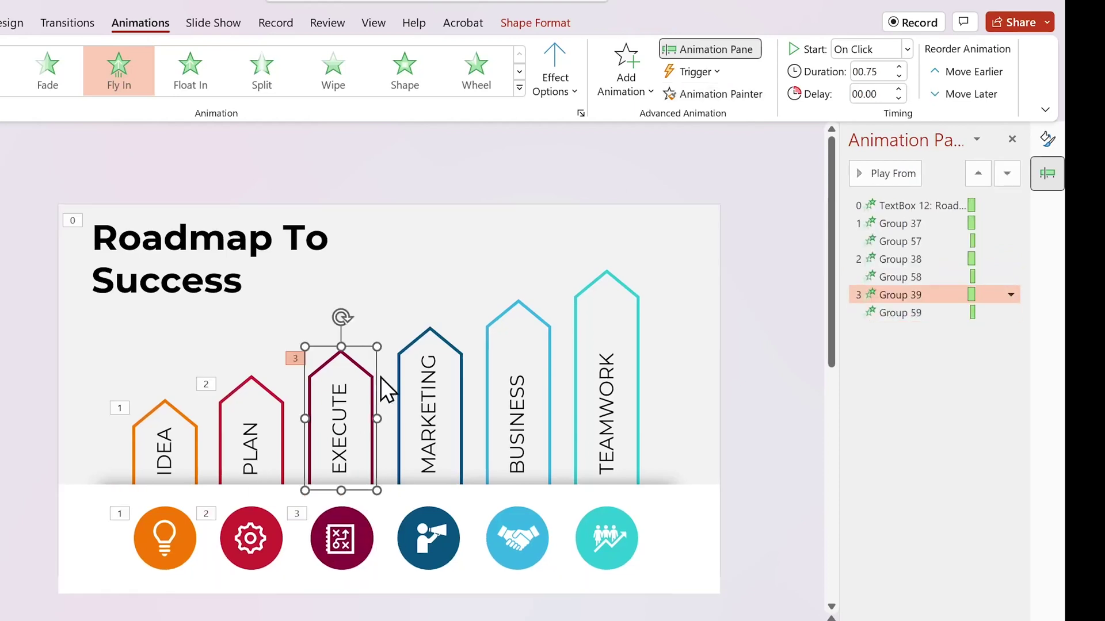
{"action": "key", "text": "alt+shift+c"}
{"action": "left_click", "coordinate": [458, 361]}
{"action": "left_click", "coordinate": [342, 537]}
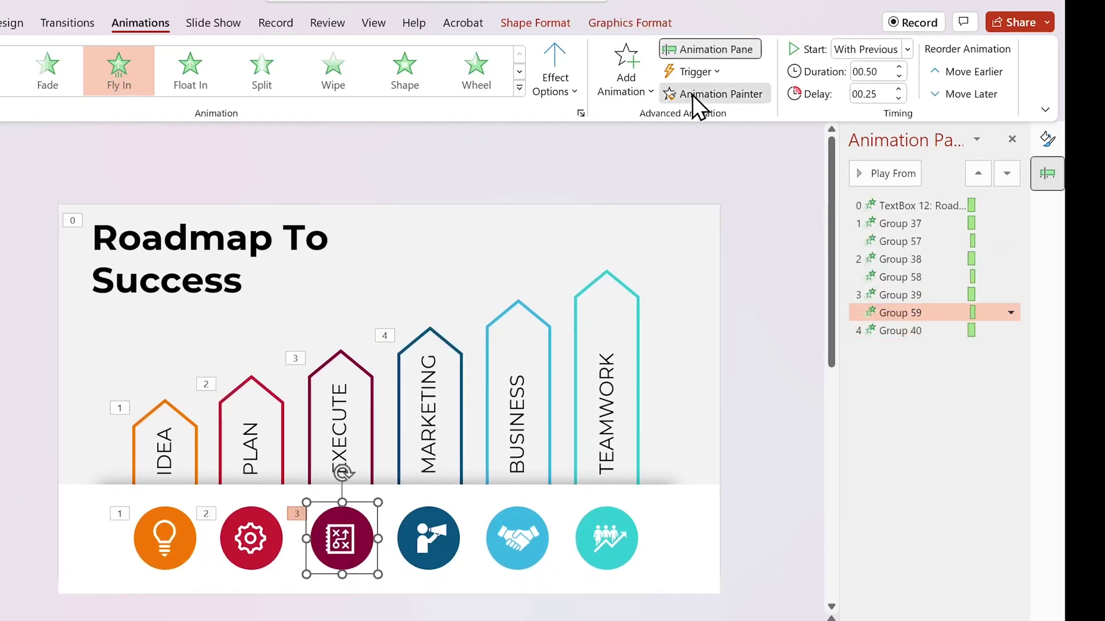
{"action": "left_click", "coordinate": [704, 93]}
{"action": "left_click", "coordinate": [414, 539]}
Step: Copy the MARKETING arrow and icon animations to the BUSINESS arrow and icon
{"action": "left_click", "coordinate": [457, 361]}
{"action": "left_click", "coordinate": [706, 93]}
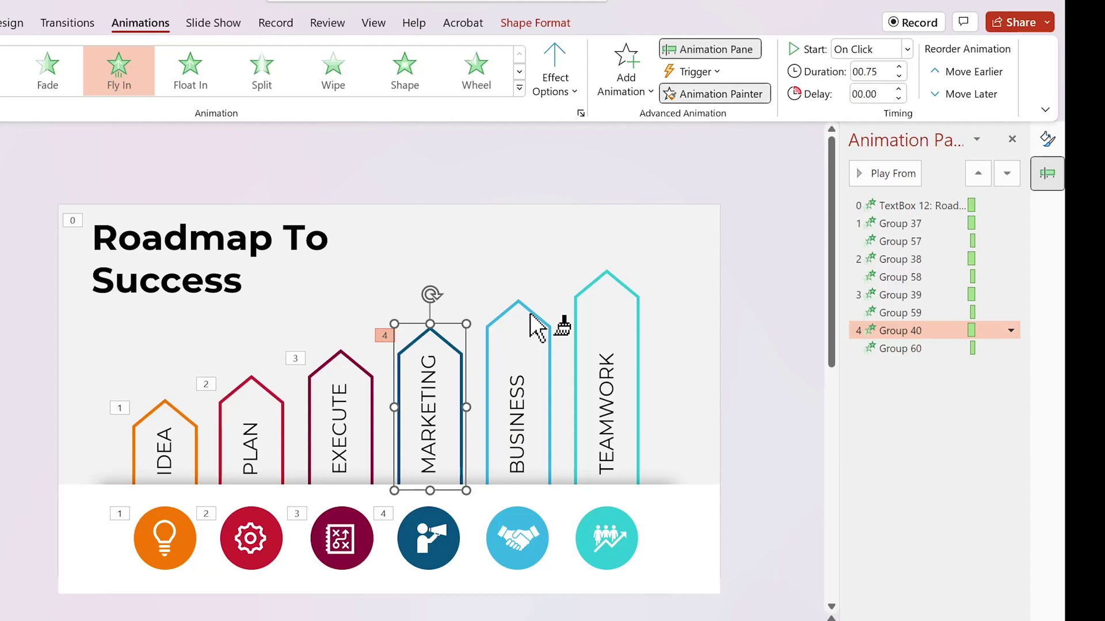
{"action": "left_click", "coordinate": [536, 323]}
{"action": "left_click", "coordinate": [427, 530]}
{"action": "left_click", "coordinate": [709, 93]}
{"action": "left_click", "coordinate": [517, 540]}
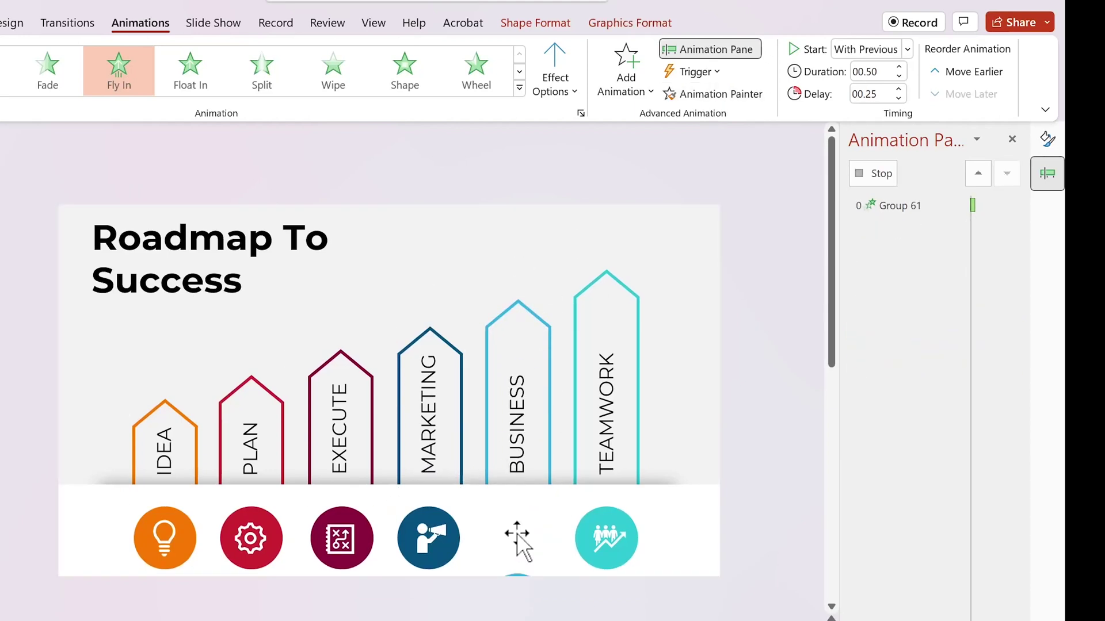
Step: Copy the BUSINESS arrow and icon animations to the TEAMWORK arrow and icon
{"action": "left_click", "coordinate": [540, 328]}
{"action": "left_click", "coordinate": [709, 94]}
{"action": "left_click", "coordinate": [624, 291]}
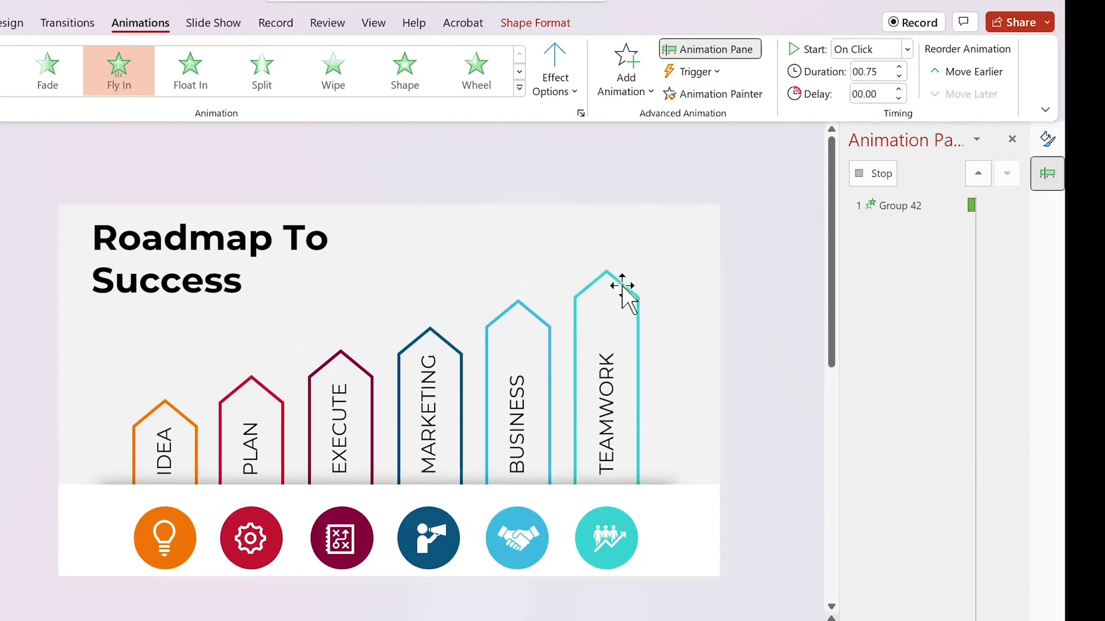
{"action": "left_click", "coordinate": [516, 537]}
{"action": "left_click", "coordinate": [709, 93]}
{"action": "left_click", "coordinate": [607, 538]}
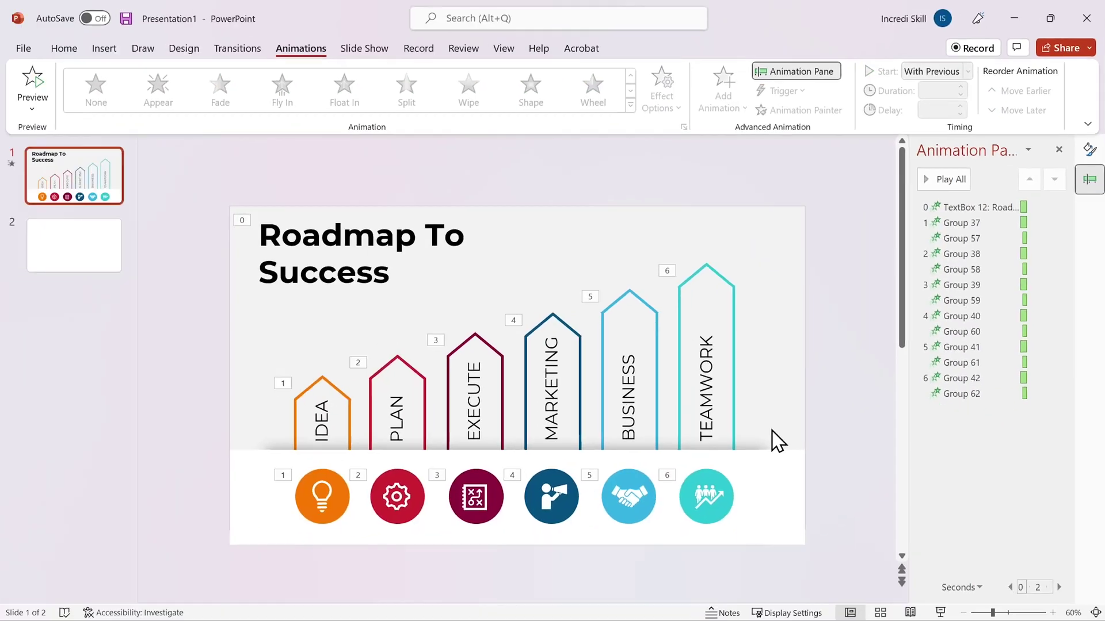